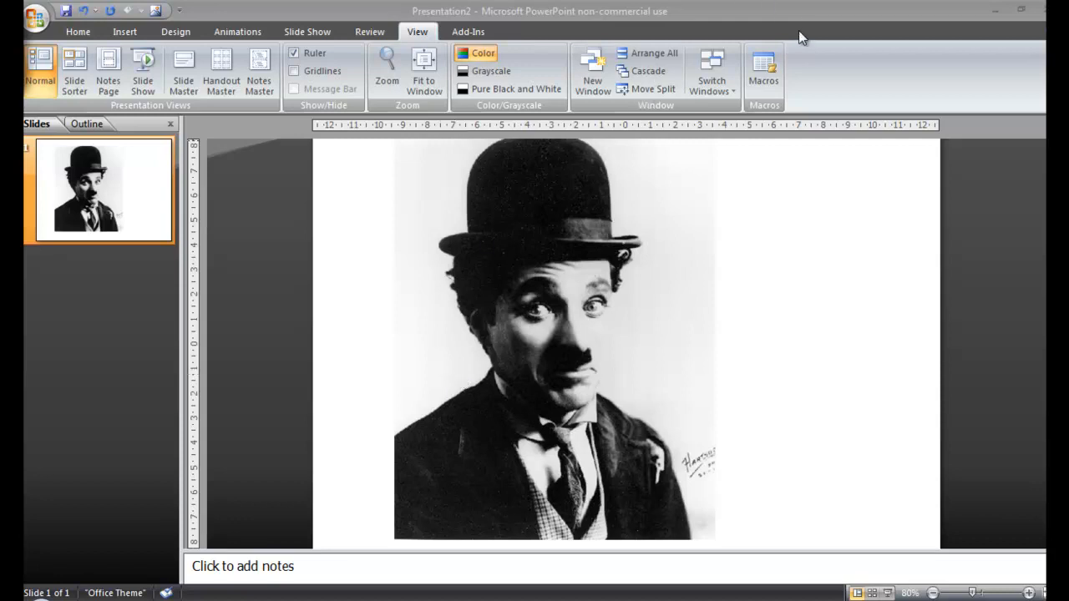
# Minimise PowerPoint and restore the StopframeAnimation2 document in DrawPlus X4
pyautogui.click(997, 12)
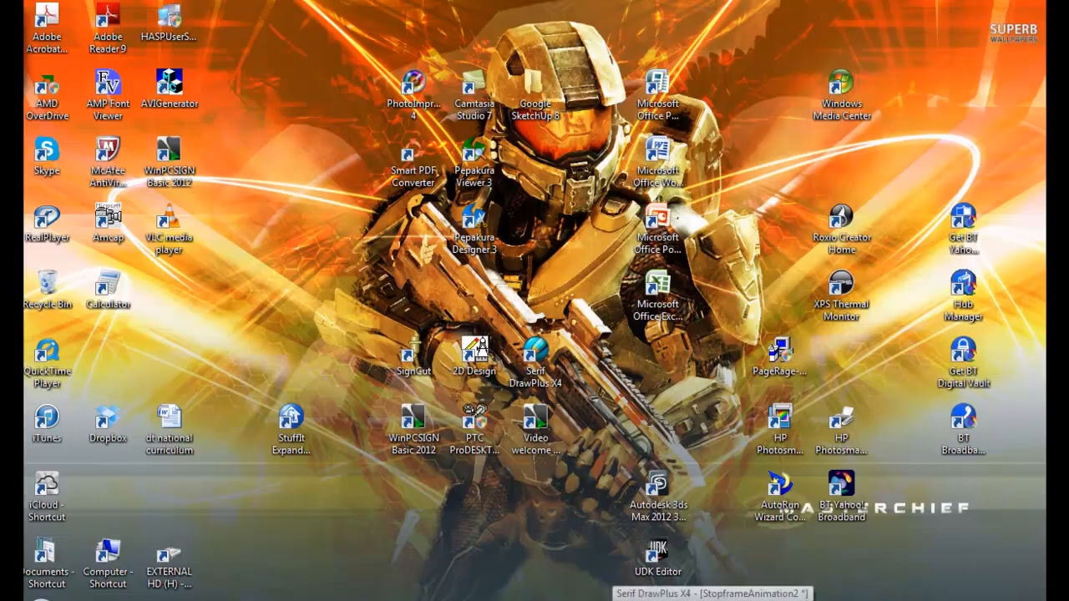
pyautogui.click(668, 593)
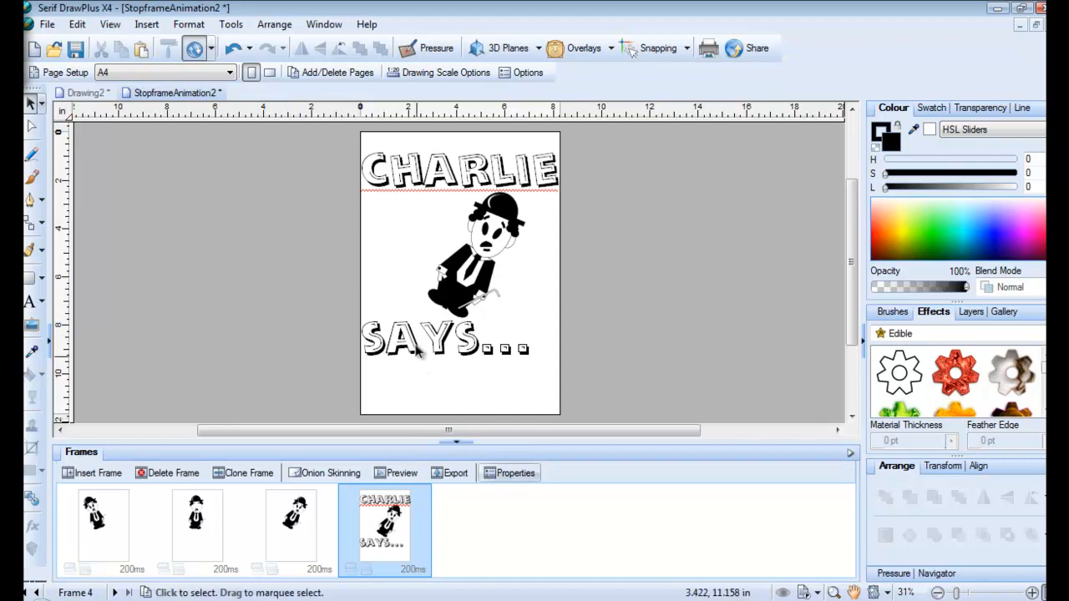
# Preview the four-frame Charlie animation, then close the StopframeAnimation2 window
pyautogui.click(397, 475)
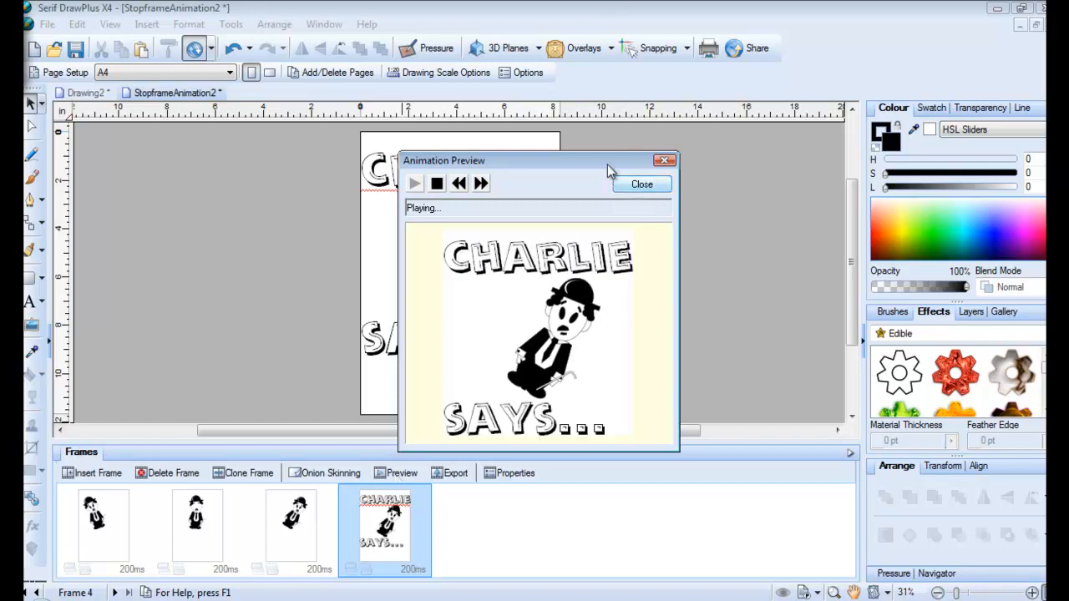
pyautogui.click(647, 187)
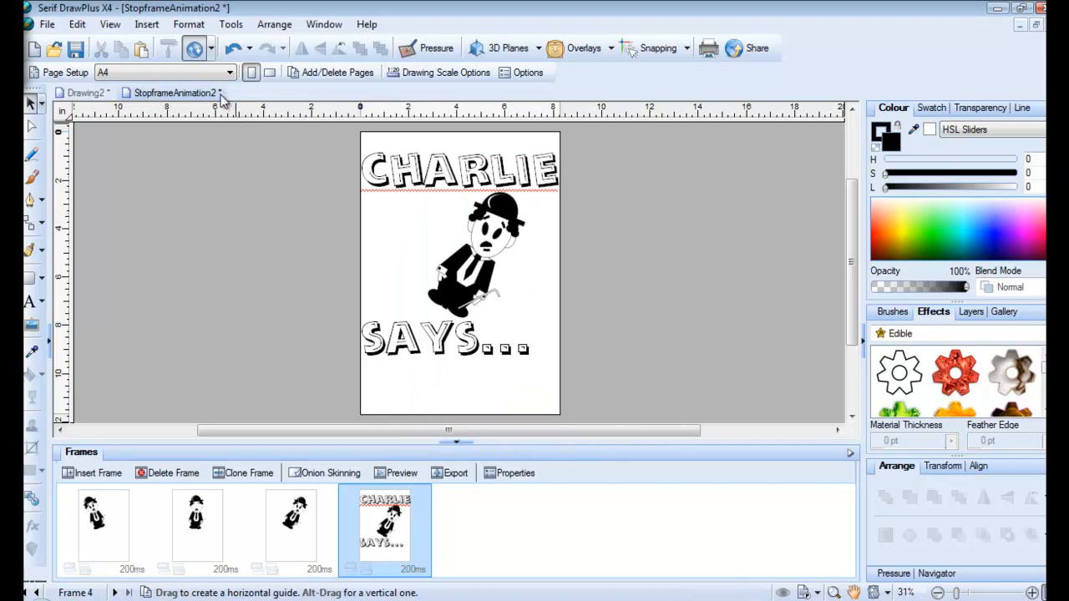
pyautogui.rightClick(169, 96)
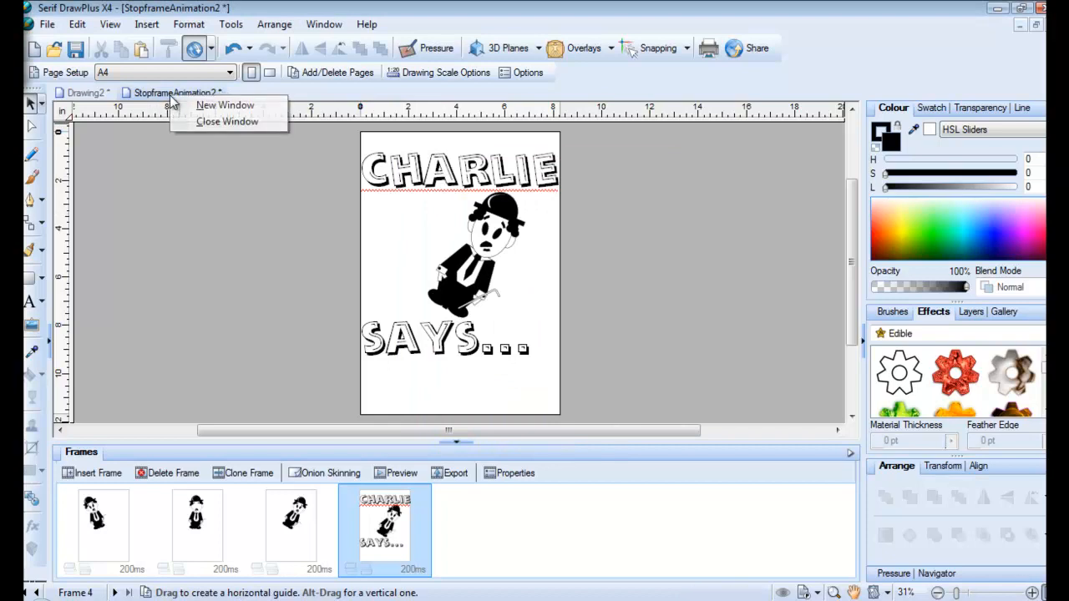
pyautogui.click(204, 121)
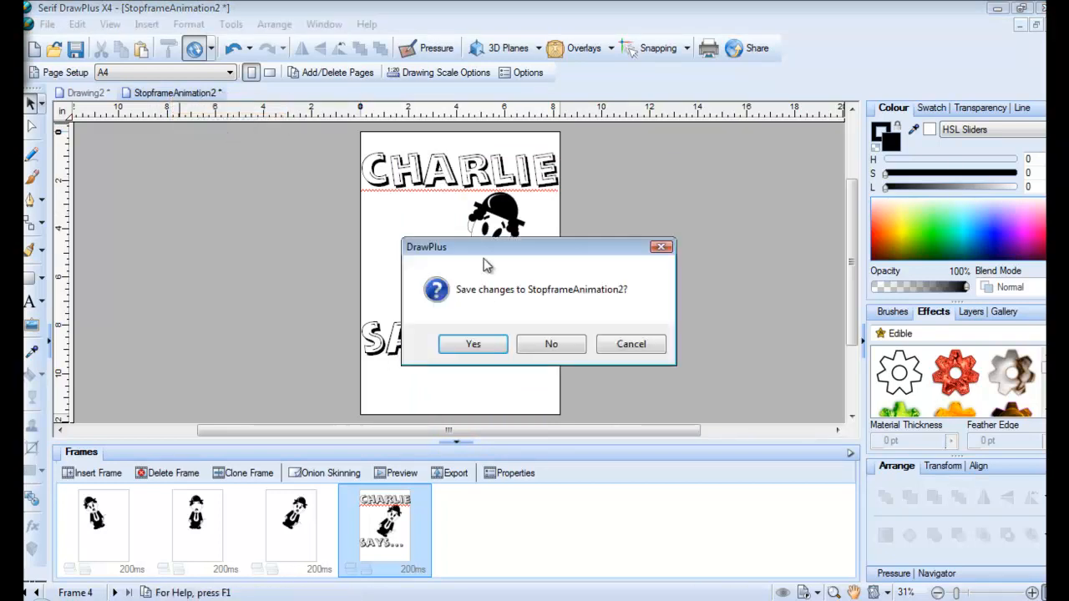
# Discard StopframeAnimation2's changes and delete the extra Chaplin figures from Drawing2
pyautogui.click(553, 351)
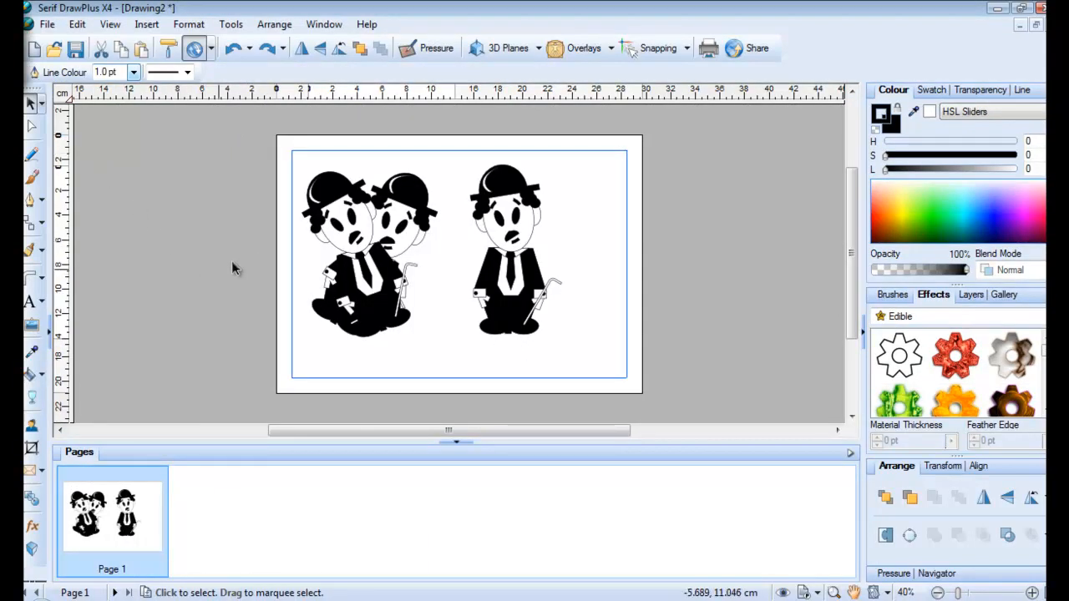
pyautogui.click(352, 241)
pyautogui.moveTo(352, 240); pyautogui.dragTo(166, 250)
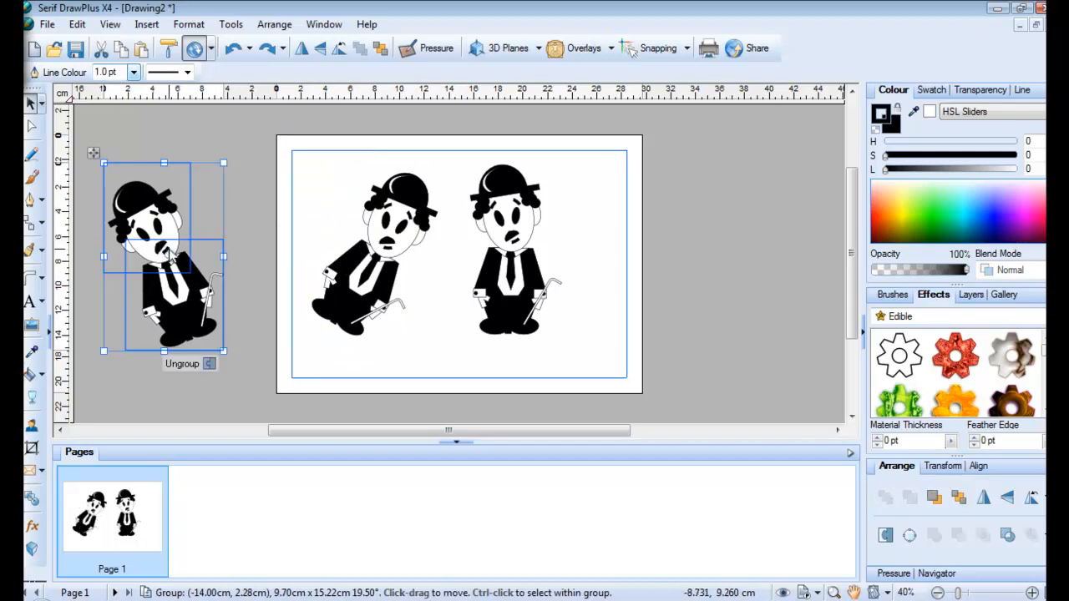
pyautogui.hotkey('ctrl', 'z')
pyautogui.click(376, 301)
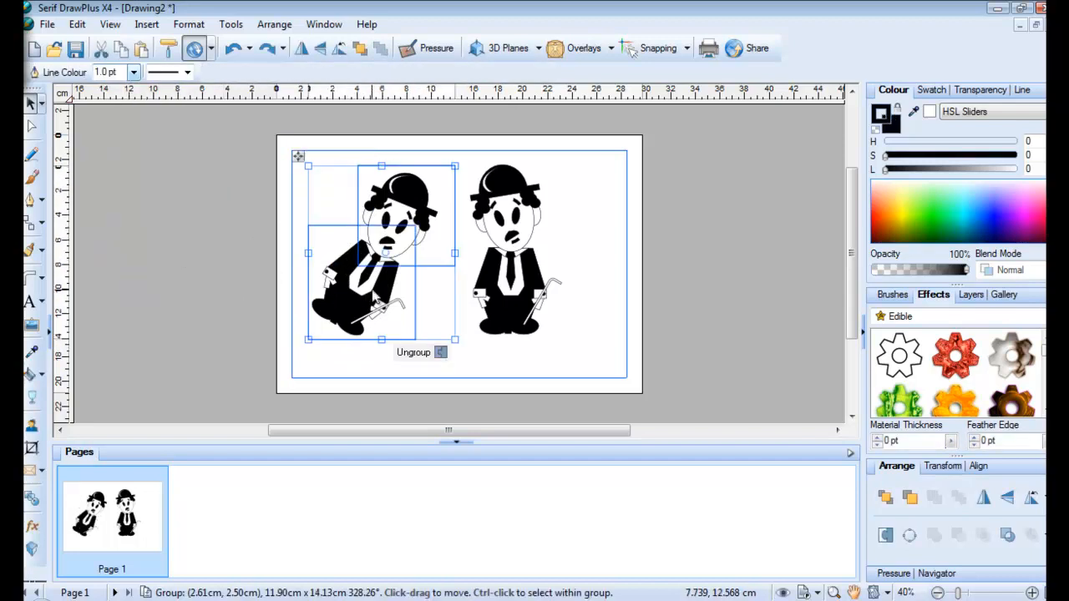
pyautogui.press('Delete')
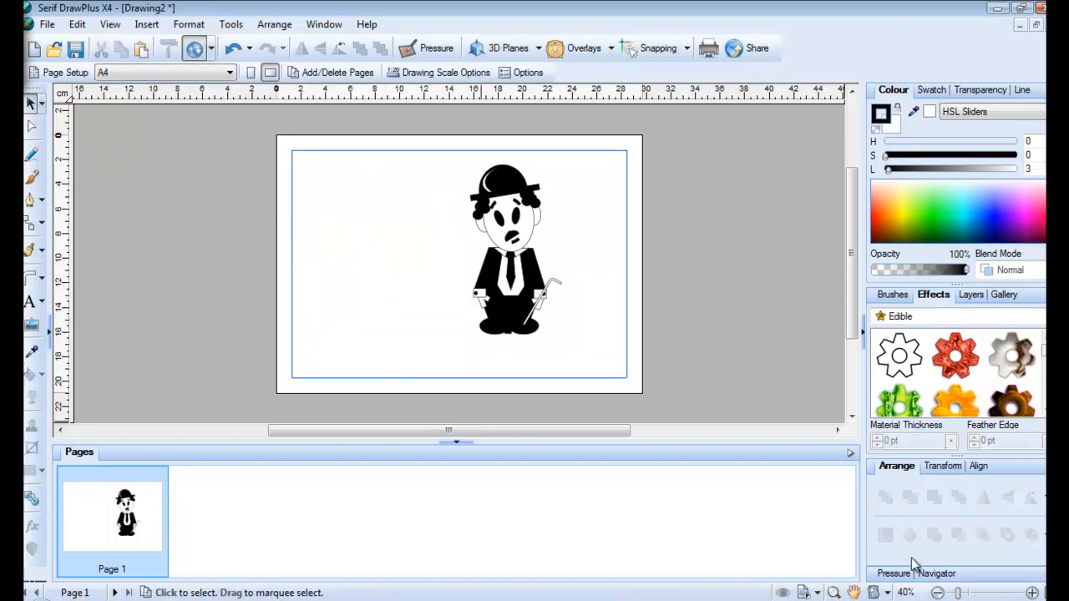
# Zoom to 75% and move the remaining Chaplin group to the page's upper left
pyautogui.click(1031, 593)
pyautogui.click(1031, 593)
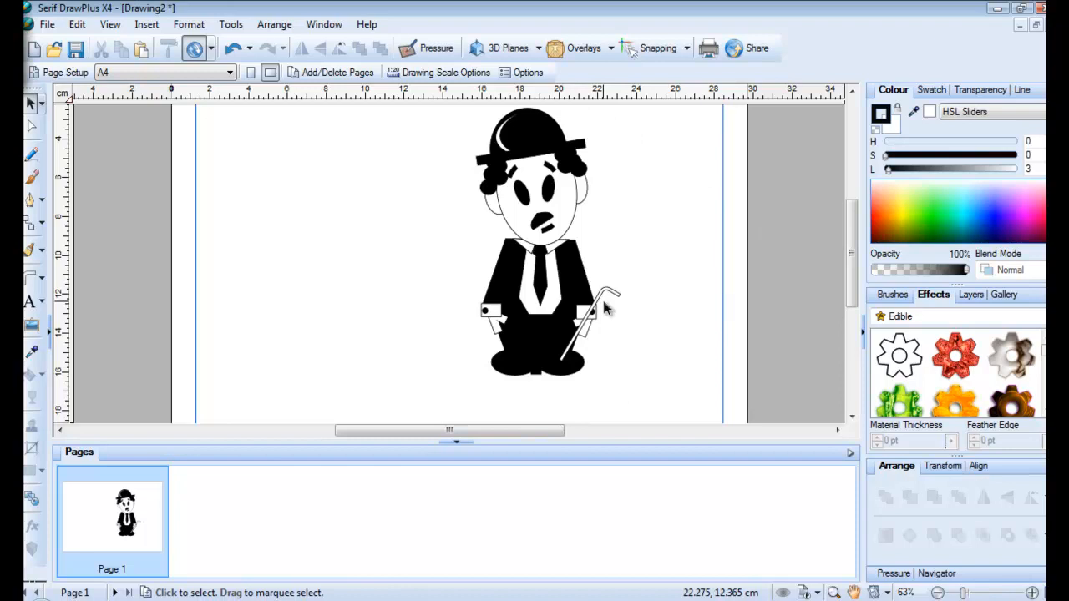
pyautogui.click(457, 444)
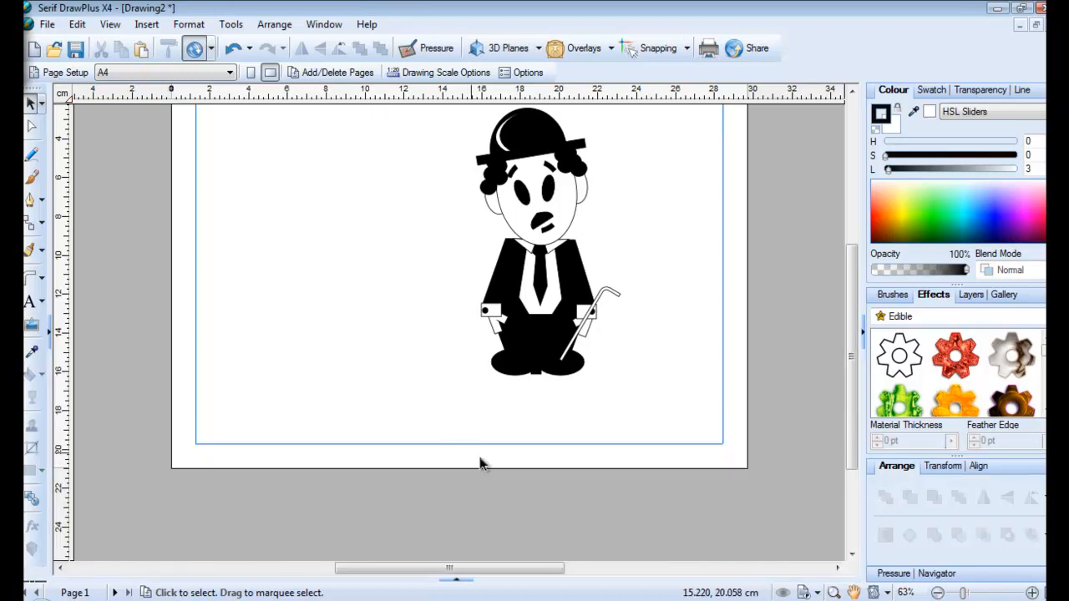
pyautogui.click(1032, 593)
pyautogui.click(1033, 593)
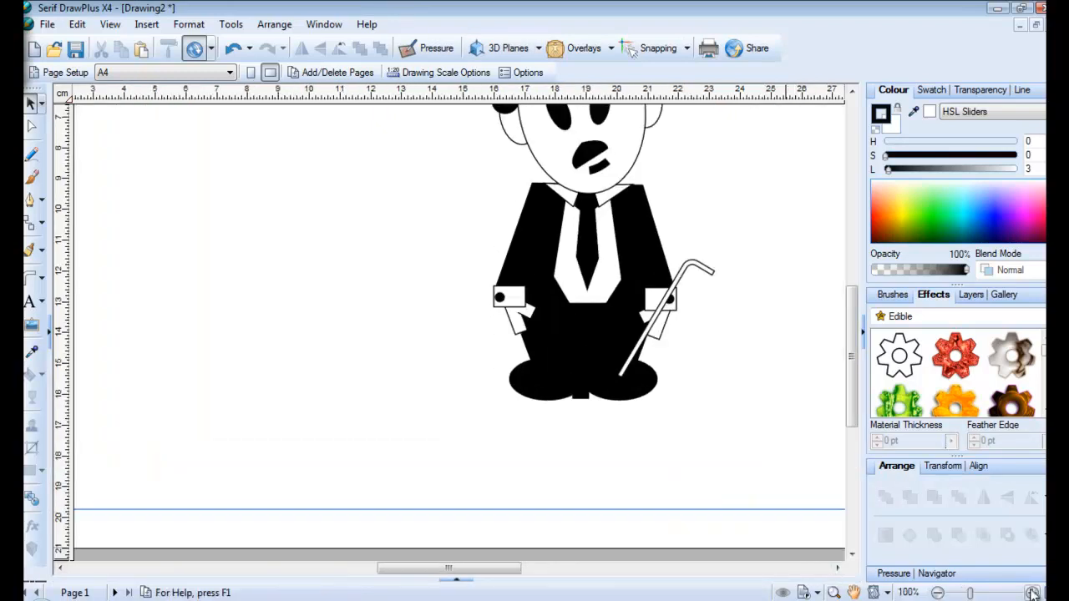
pyautogui.click(938, 593)
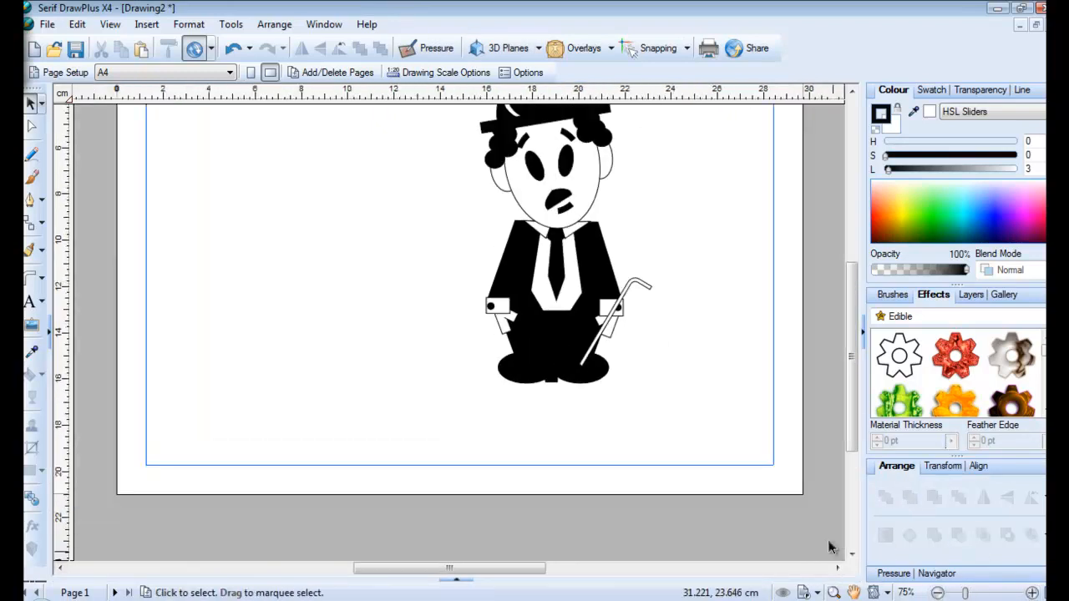
pyautogui.moveTo(849, 399); pyautogui.dragTo(847, 357)
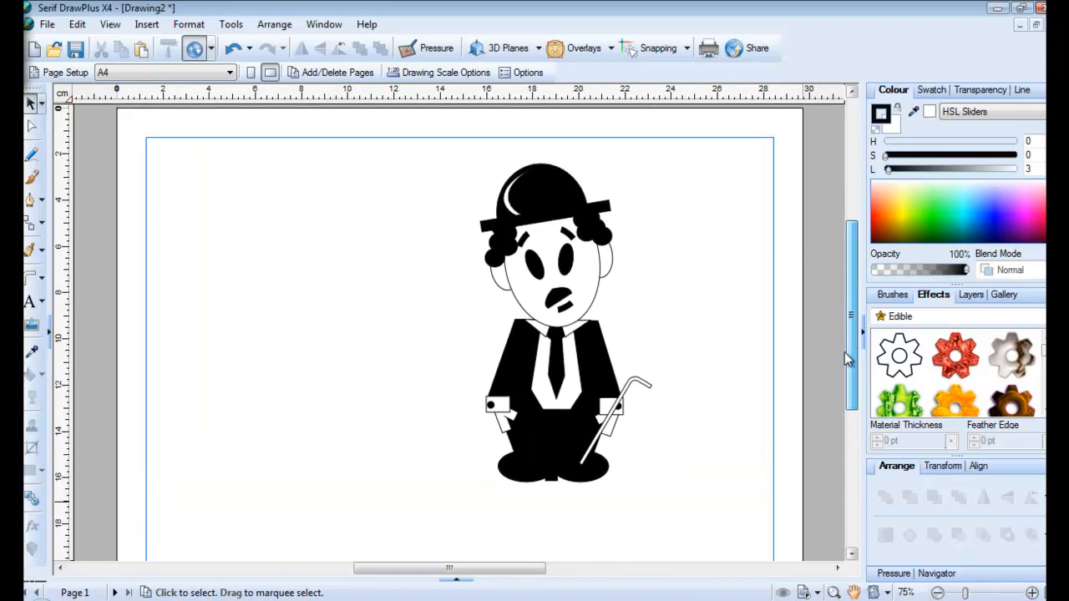
pyautogui.click(571, 265)
pyautogui.moveTo(605, 288); pyautogui.dragTo(318, 290)
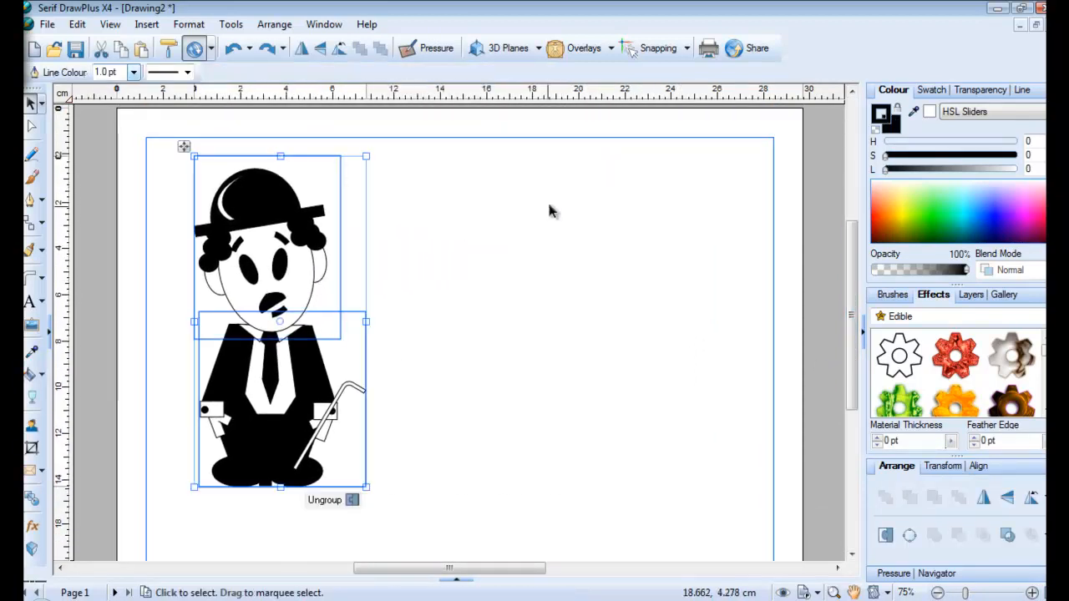
pyautogui.click(89, 351)
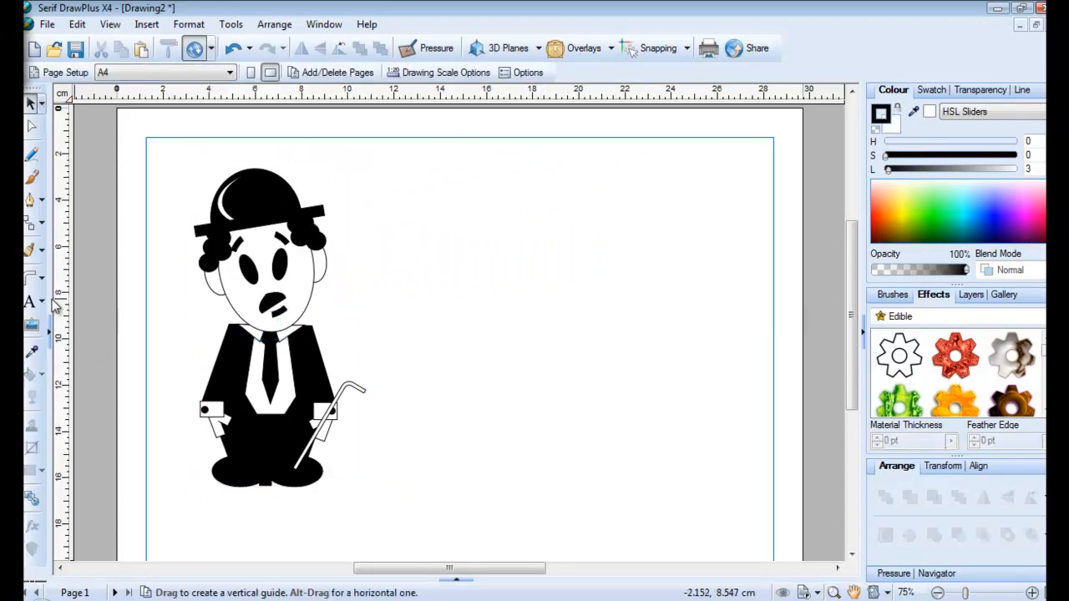
# Draw an upright outlined Quick Ellipse just right of the Chaplin figure
pyautogui.click(37, 280)
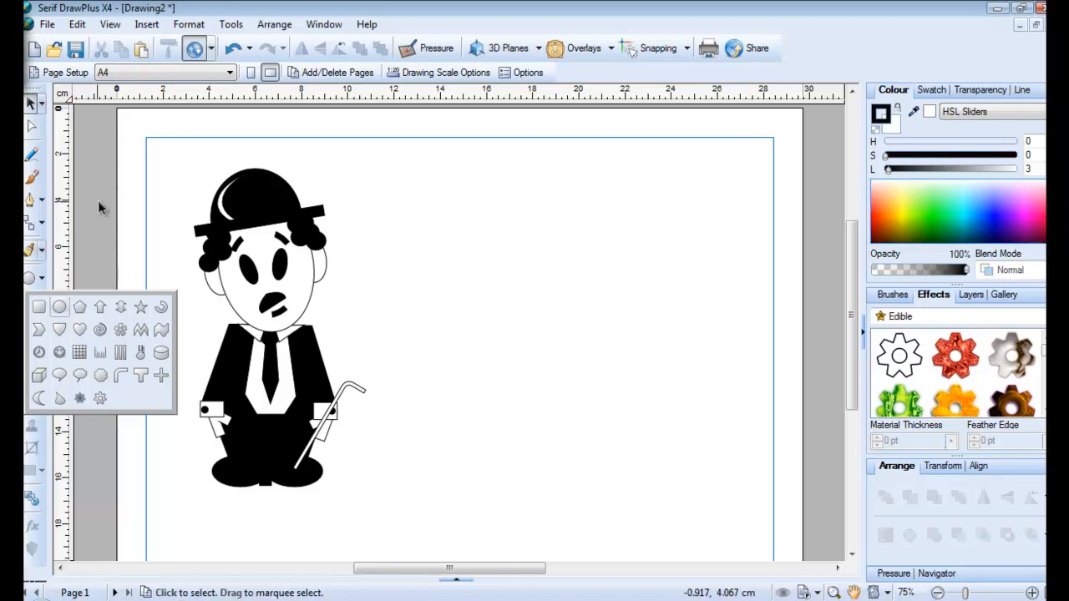
pyautogui.click(60, 308)
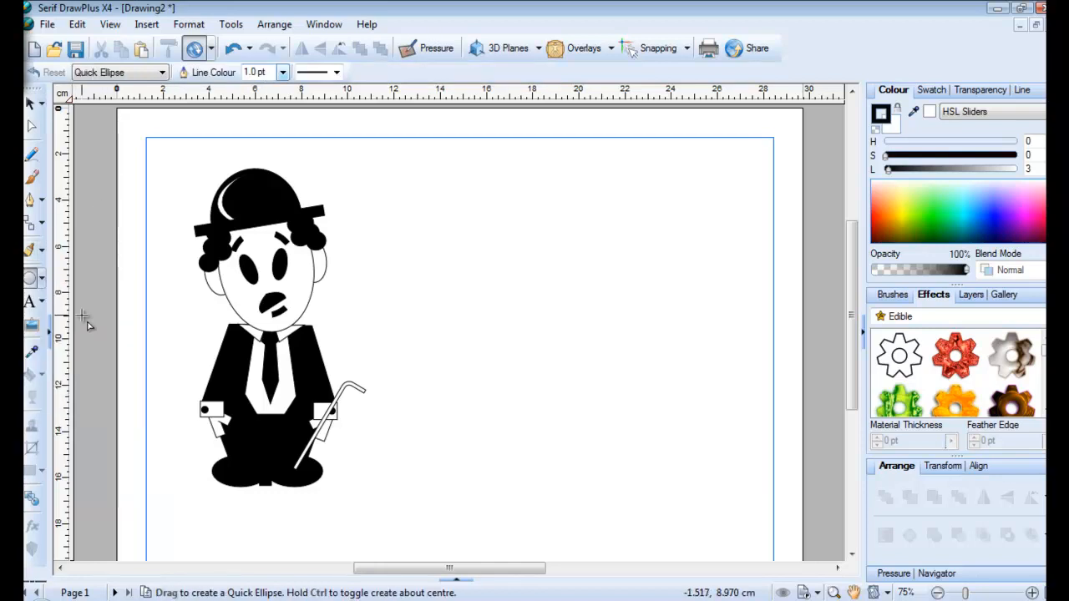
pyautogui.moveTo(509, 210); pyautogui.dragTo(583, 310)
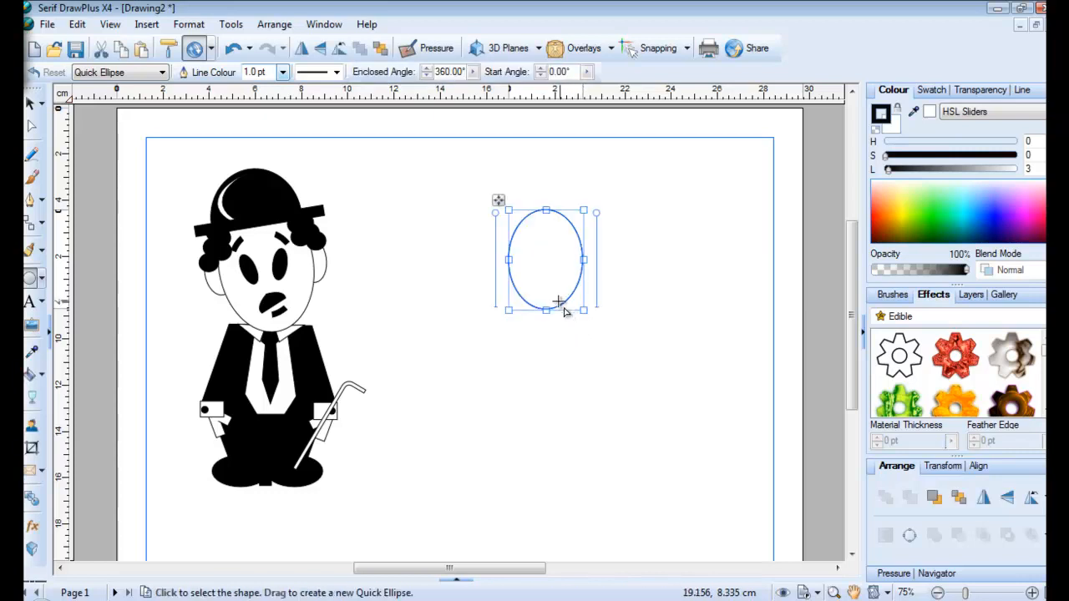
pyautogui.moveTo(503, 205); pyautogui.dragTo(561, 209)
pyautogui.click(468, 231)
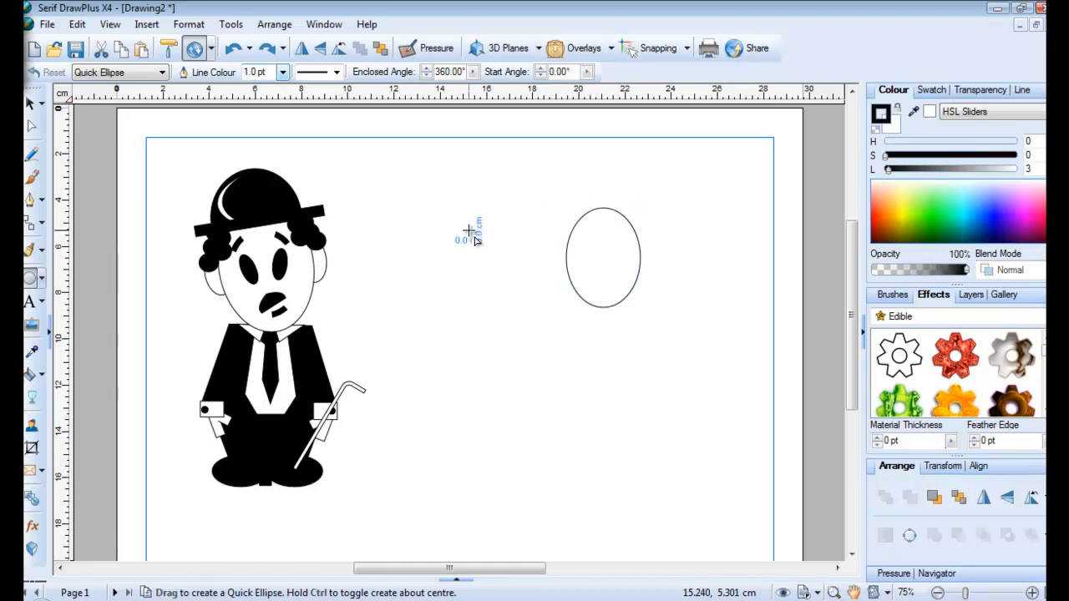
# Draw a small solid-black tilted ellipse and place it on the head as an eye
pyautogui.click(41, 281)
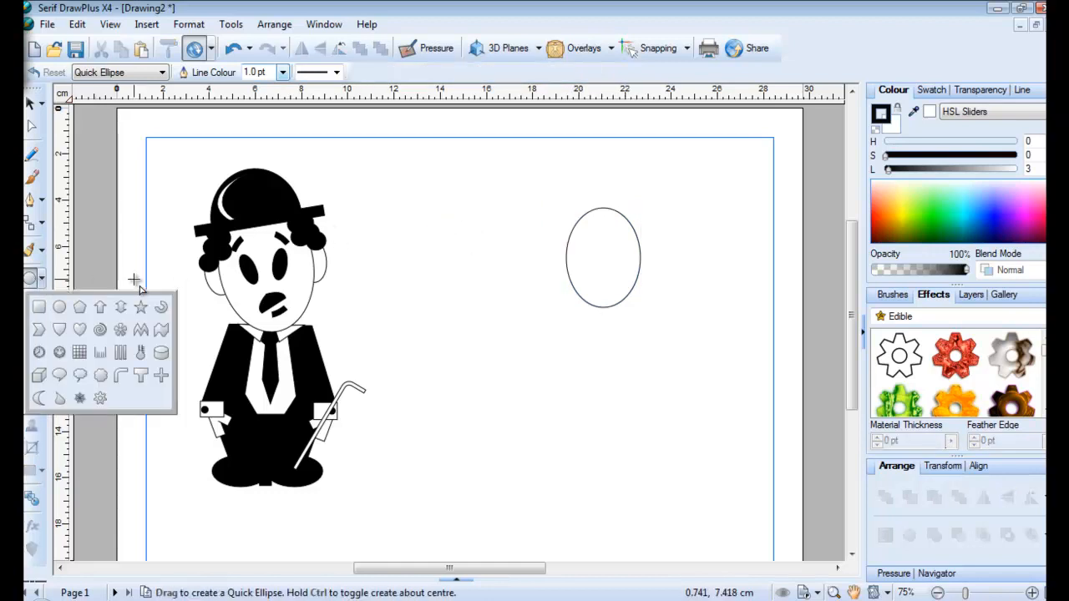
pyautogui.click(59, 308)
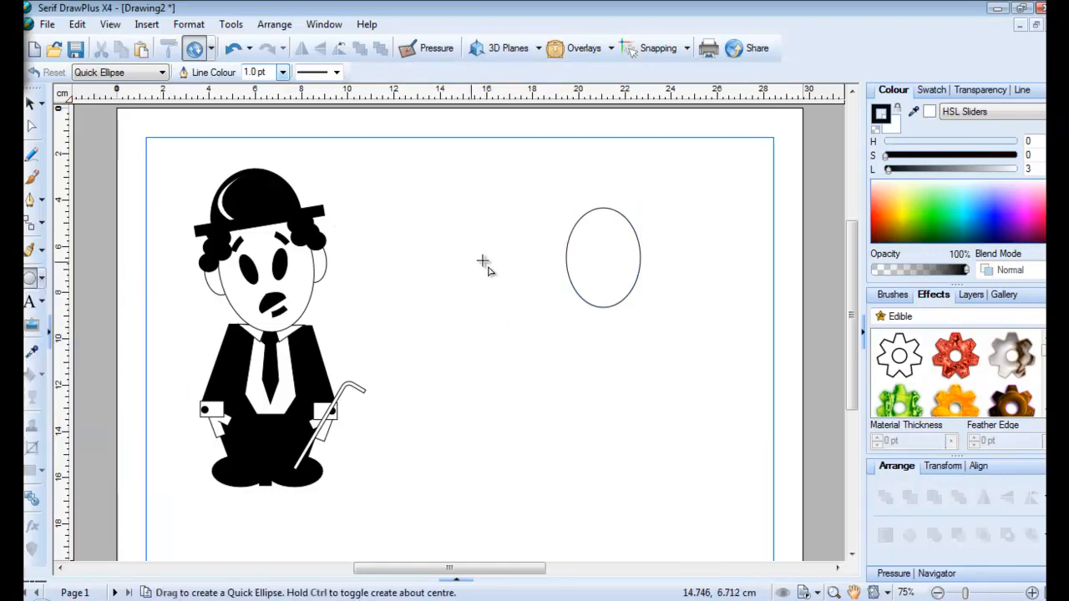
pyautogui.moveTo(492, 259); pyautogui.dragTo(512, 291)
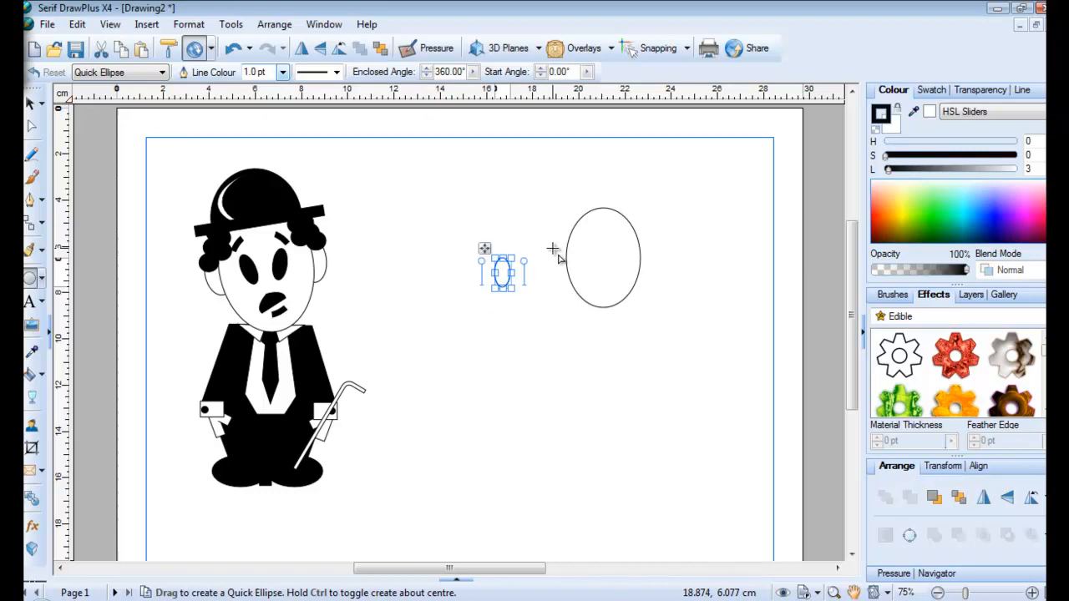
pyautogui.click(890, 133)
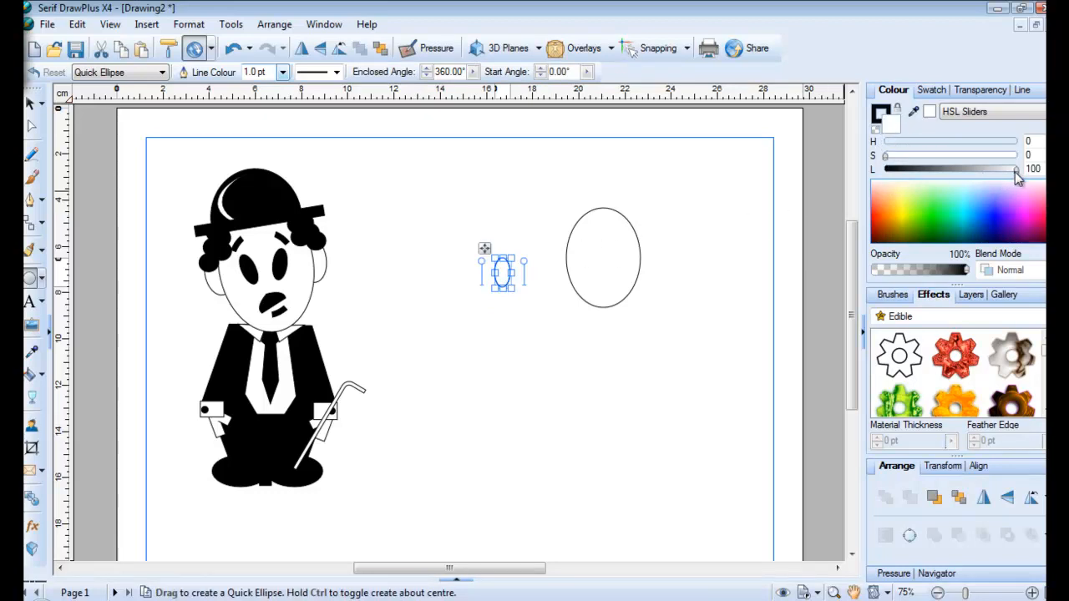
pyautogui.moveTo(1016, 171); pyautogui.dragTo(876, 178)
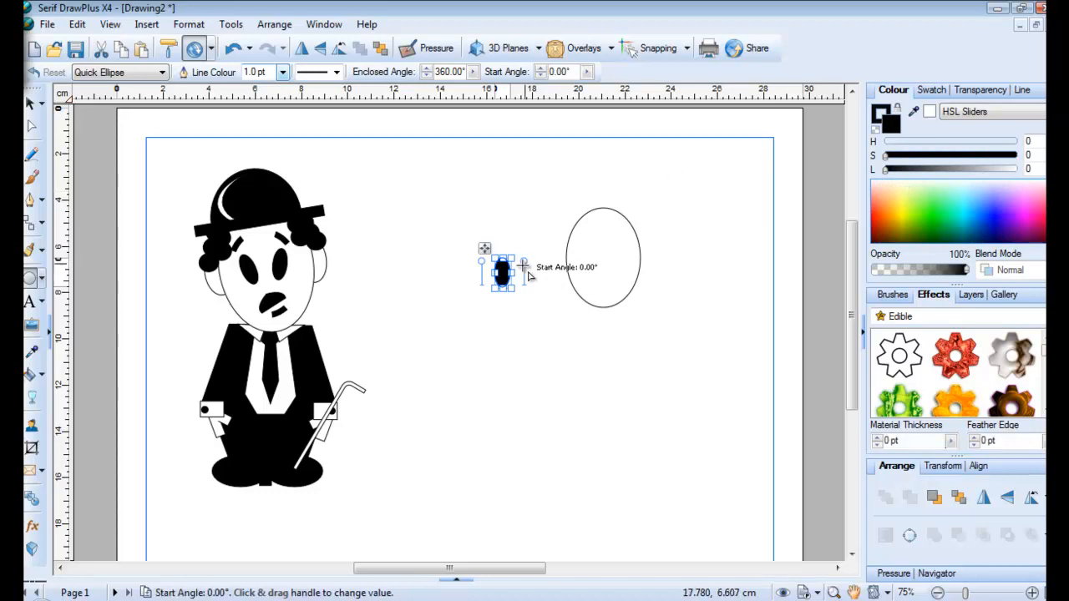
pyautogui.moveTo(488, 247); pyautogui.dragTo(493, 276)
pyautogui.hotkey('ctrl', 'z')
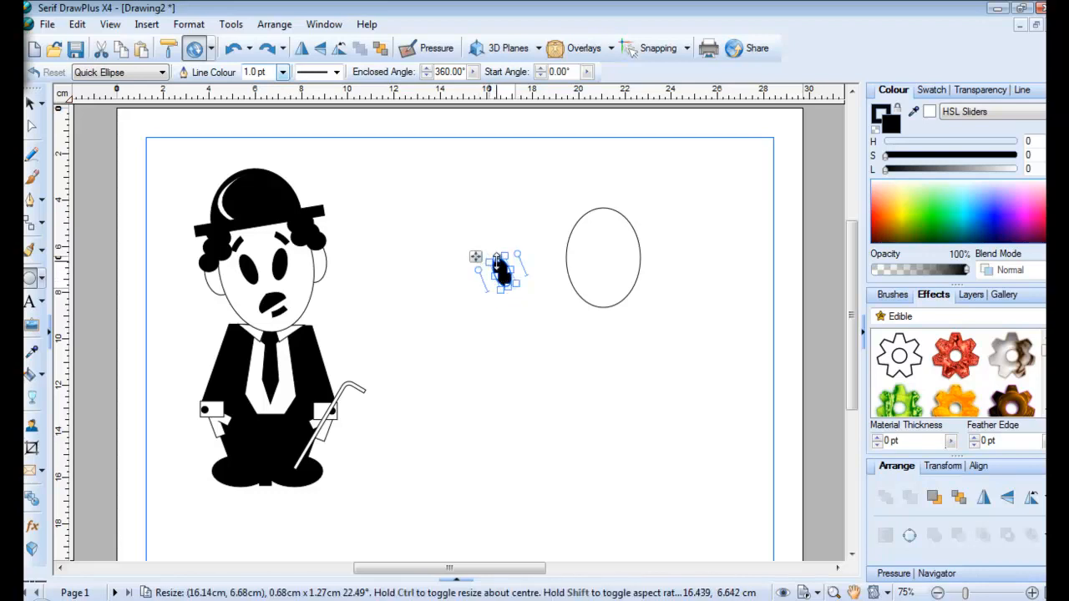
pyautogui.moveTo(499, 266); pyautogui.dragTo(565, 243)
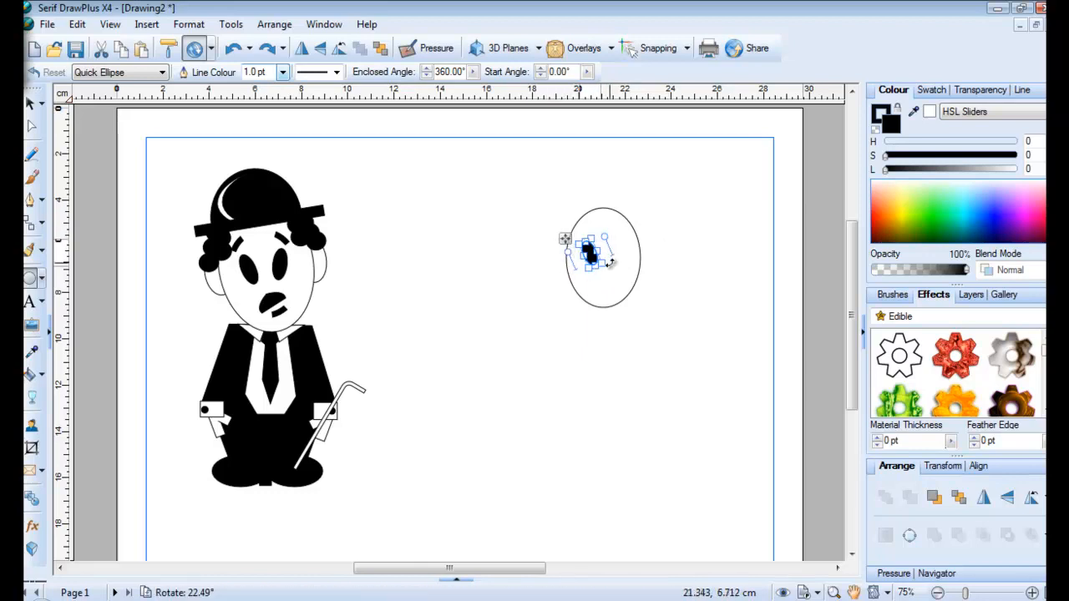
pyautogui.moveTo(609, 267); pyautogui.dragTo(605, 271)
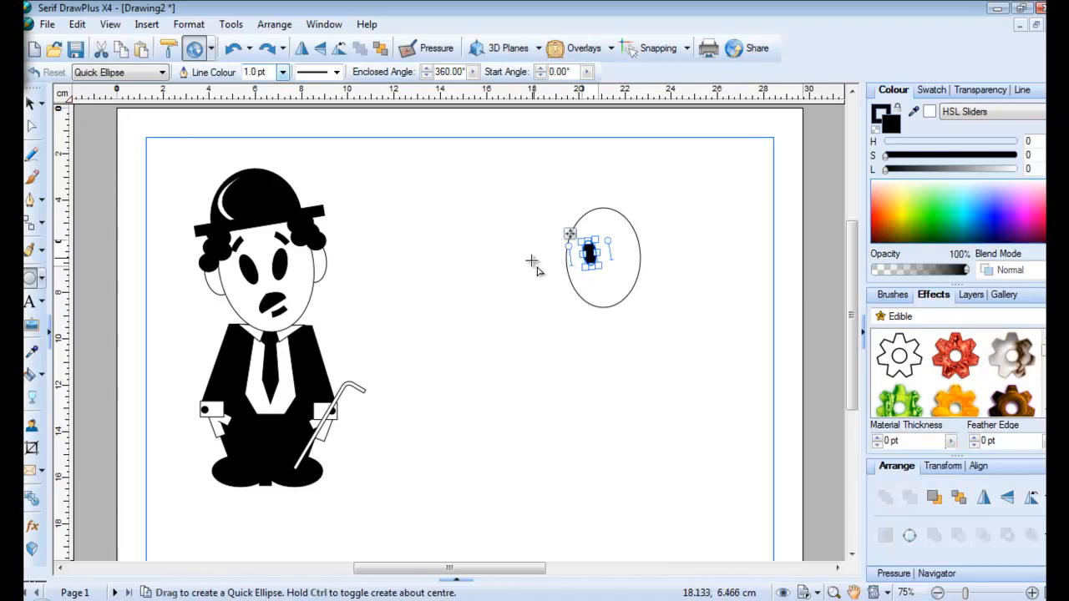
# Flip the eye horizontally and place a copy beside it as the second eye
pyautogui.click(478, 300)
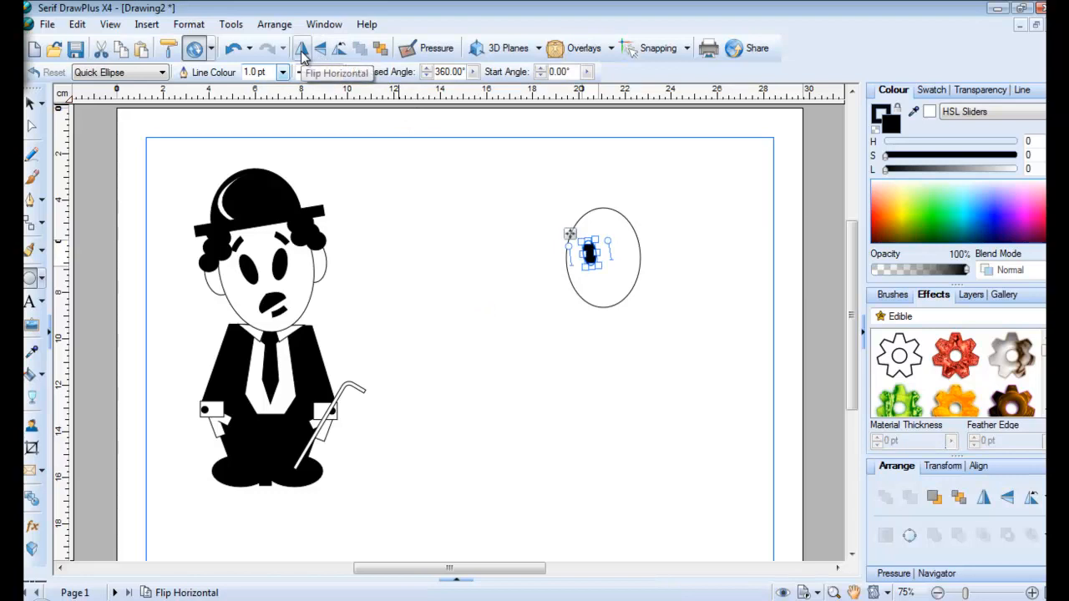
pyautogui.click(322, 50)
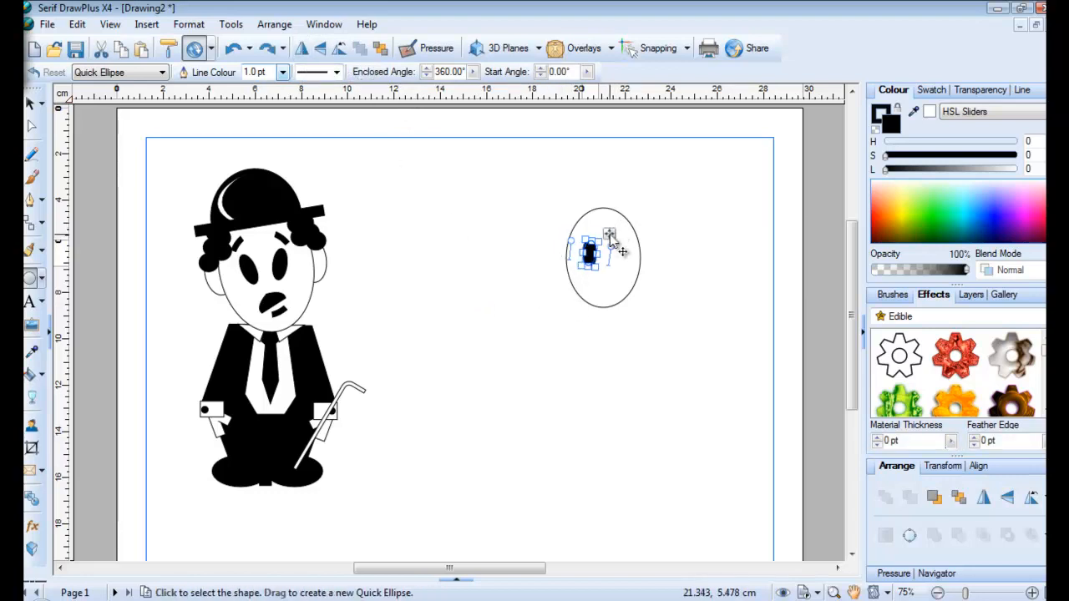
pyautogui.moveTo(610, 234); pyautogui.dragTo(633, 234)
pyautogui.click(520, 274)
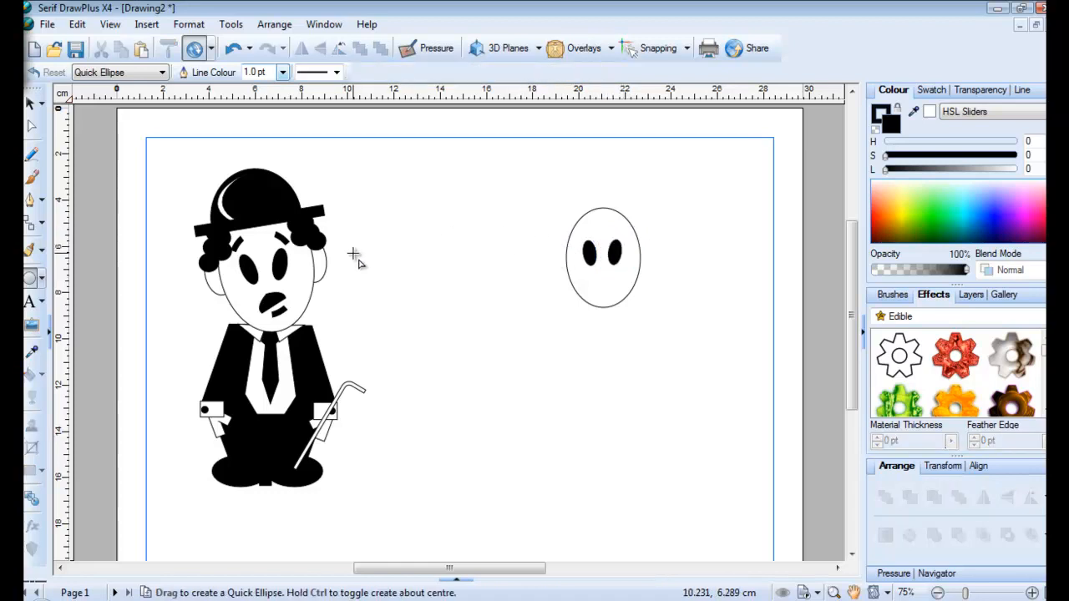
pyautogui.click(41, 281)
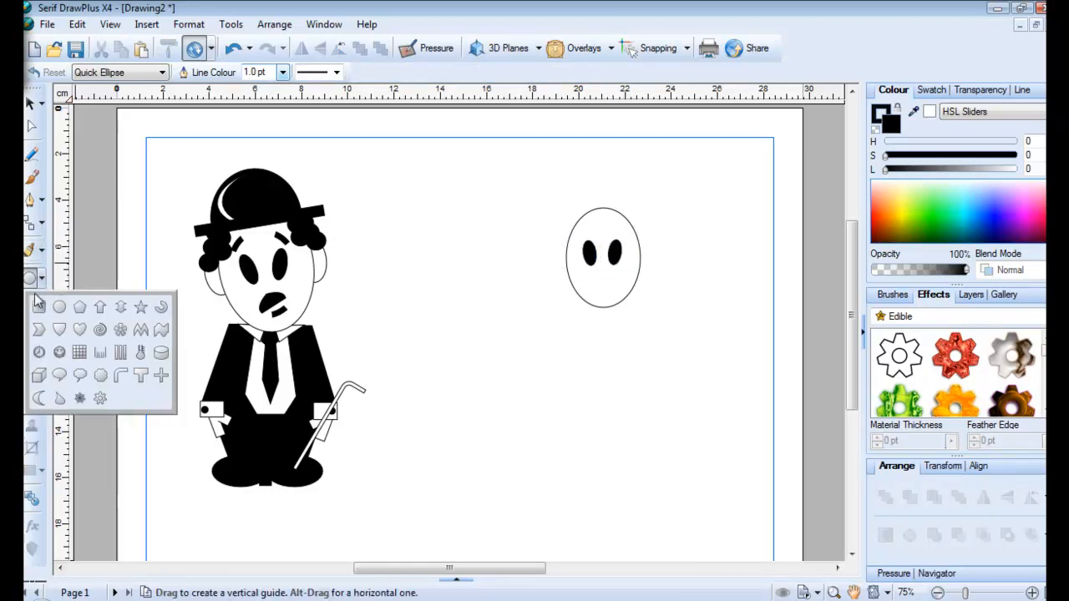
# Cut a Quick Donut into a thin short arc and place it above the left eye
pyautogui.click(164, 311)
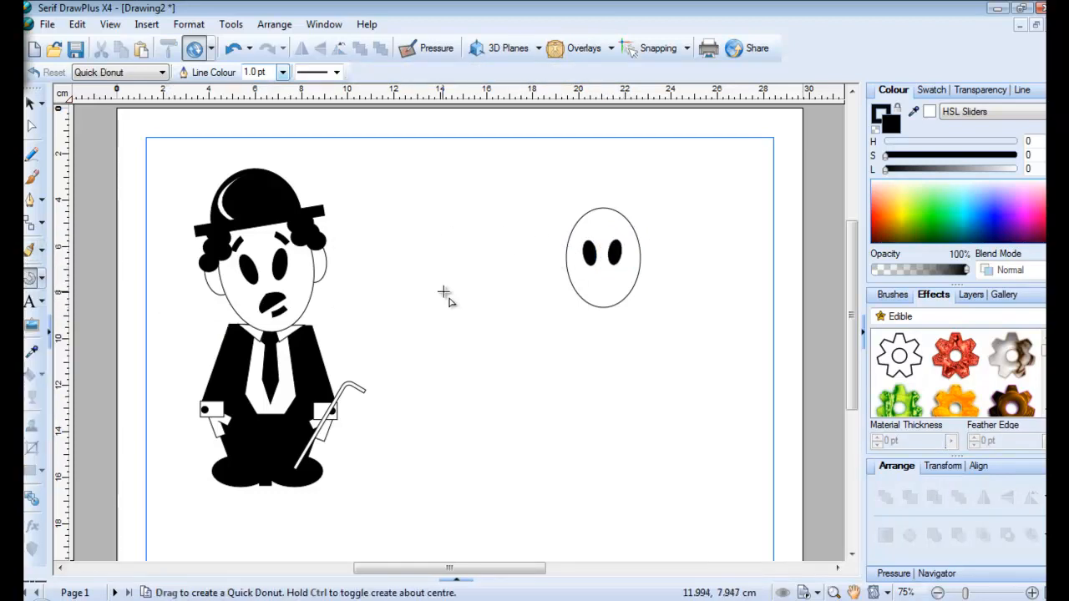
pyautogui.moveTo(414, 254); pyautogui.dragTo(498, 325)
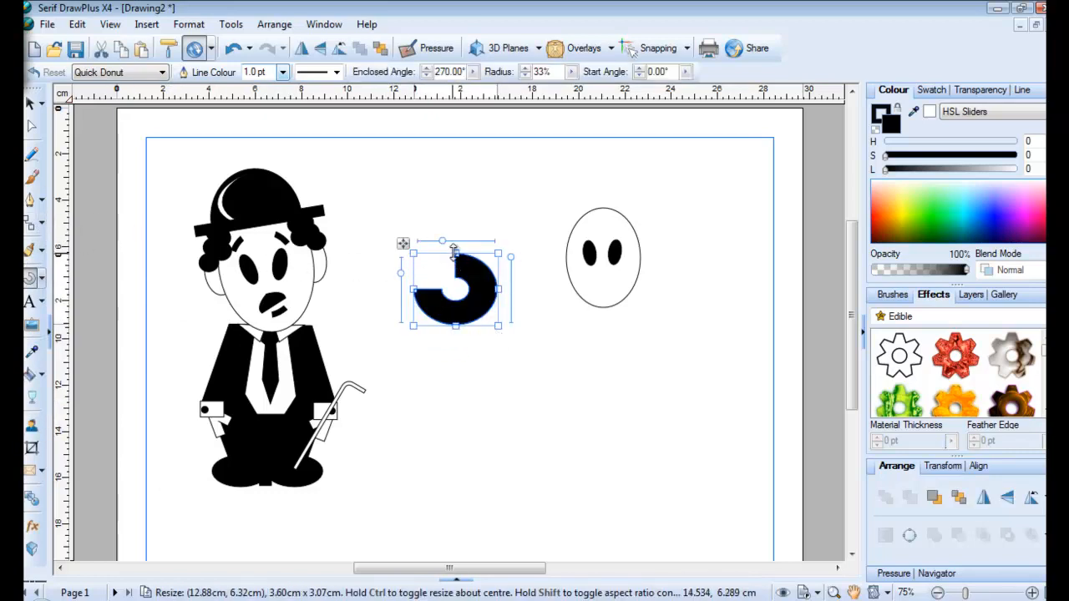
pyautogui.moveTo(443, 242); pyautogui.dragTo(511, 276)
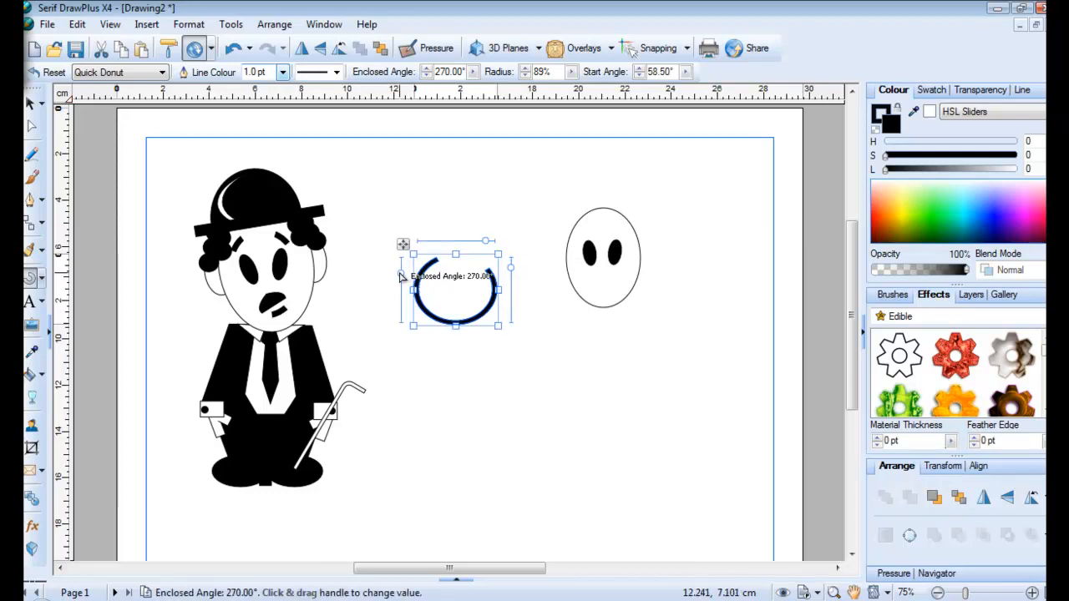
pyautogui.moveTo(401, 276); pyautogui.dragTo(441, 320)
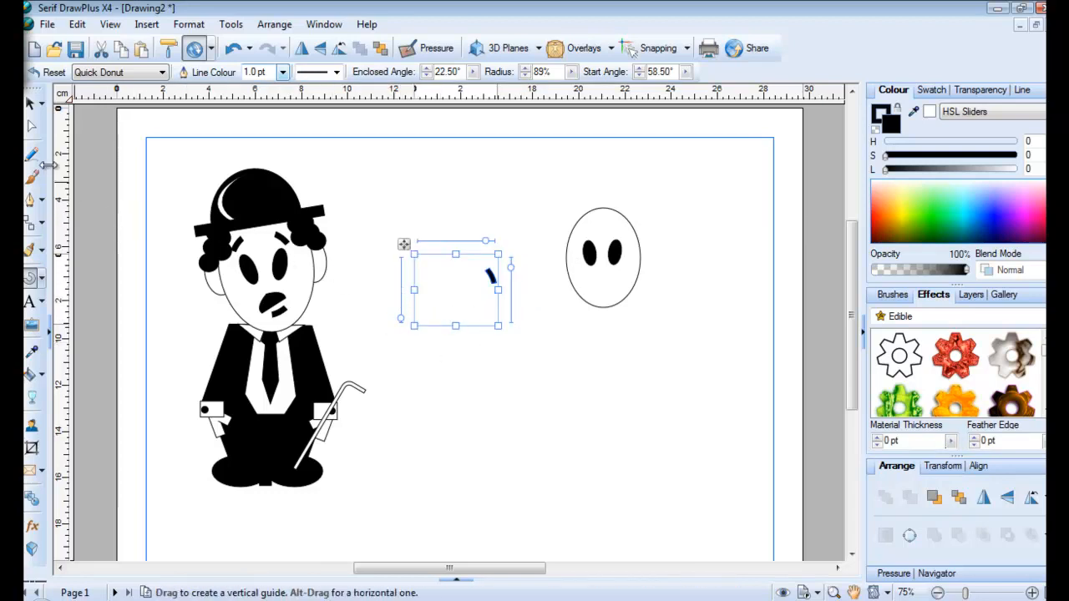
pyautogui.click(28, 113)
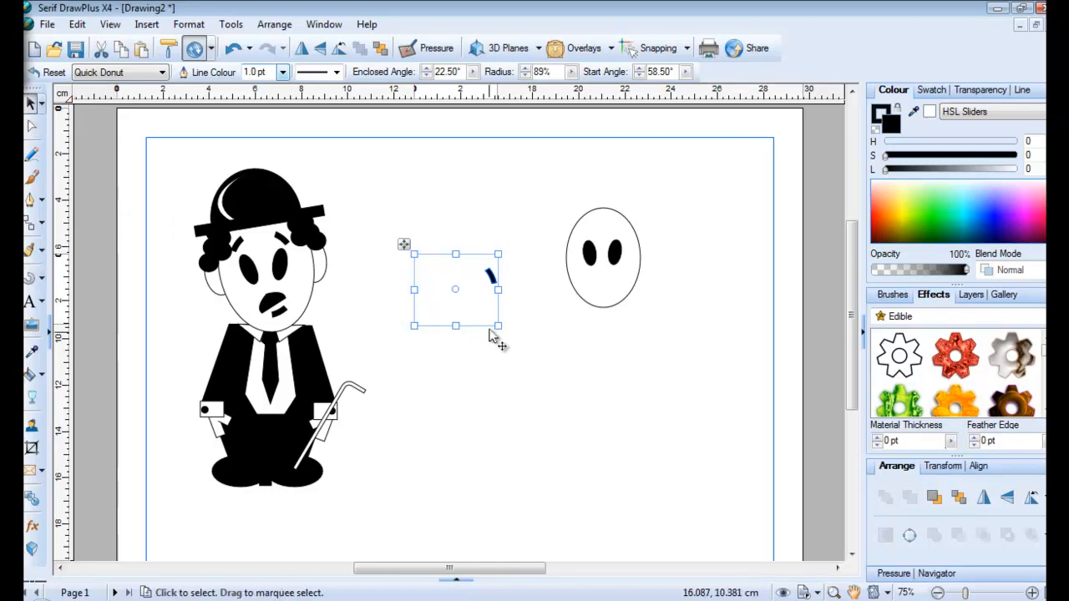
pyautogui.moveTo(502, 328); pyautogui.dragTo(459, 262)
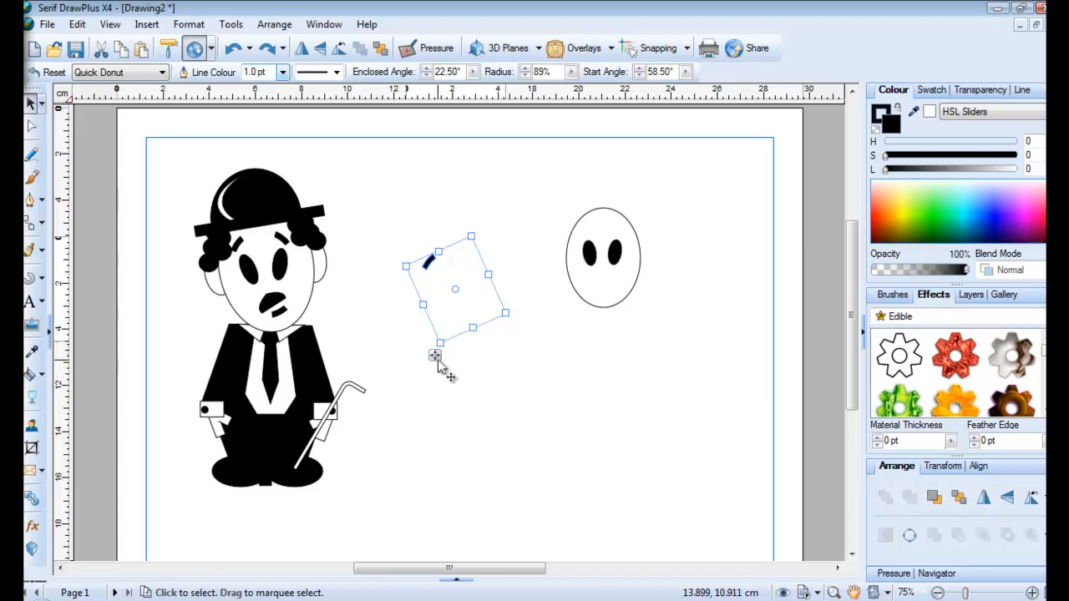
pyautogui.moveTo(436, 362); pyautogui.dragTo(591, 336)
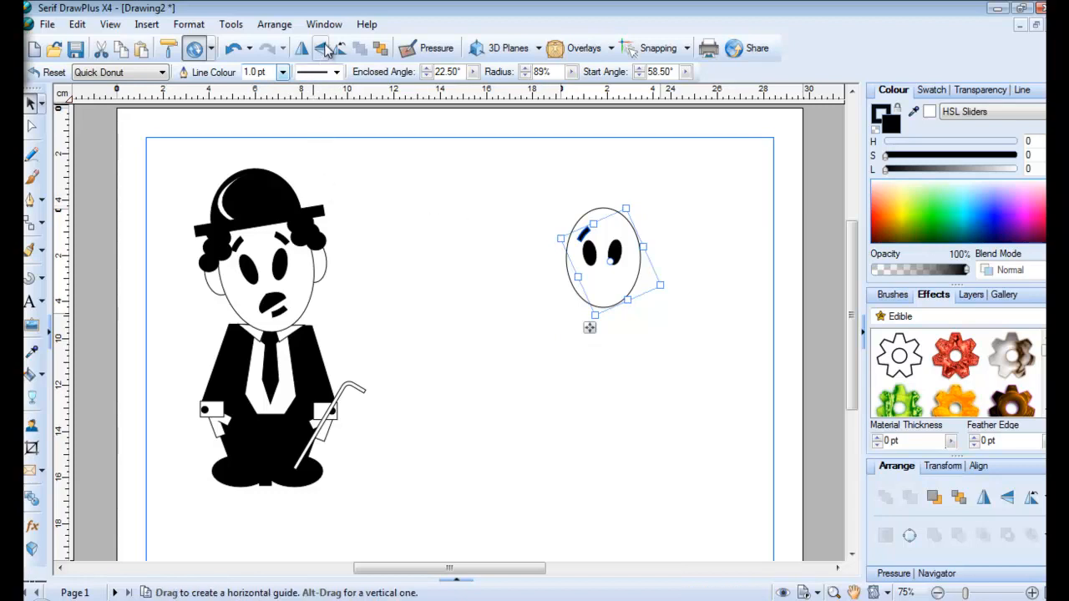
# Mirror the eyebrow arc and set it tilted above the right eye
pyautogui.click(301, 48)
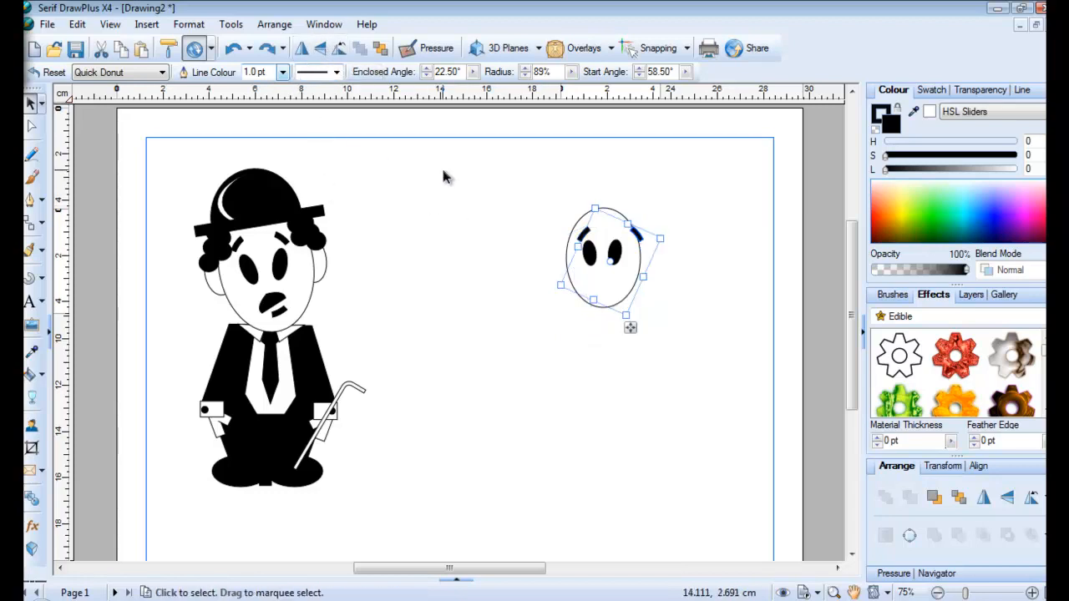
pyautogui.moveTo(630, 327); pyautogui.dragTo(614, 328)
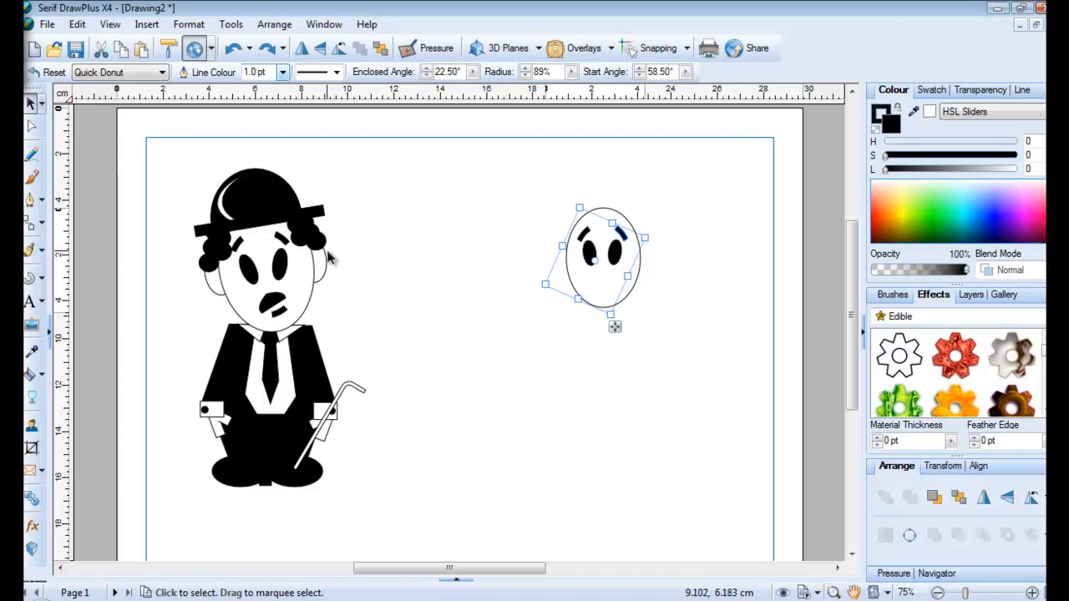
pyautogui.moveTo(543, 238); pyautogui.dragTo(574, 312)
pyautogui.moveTo(649, 206); pyautogui.dragTo(635, 208)
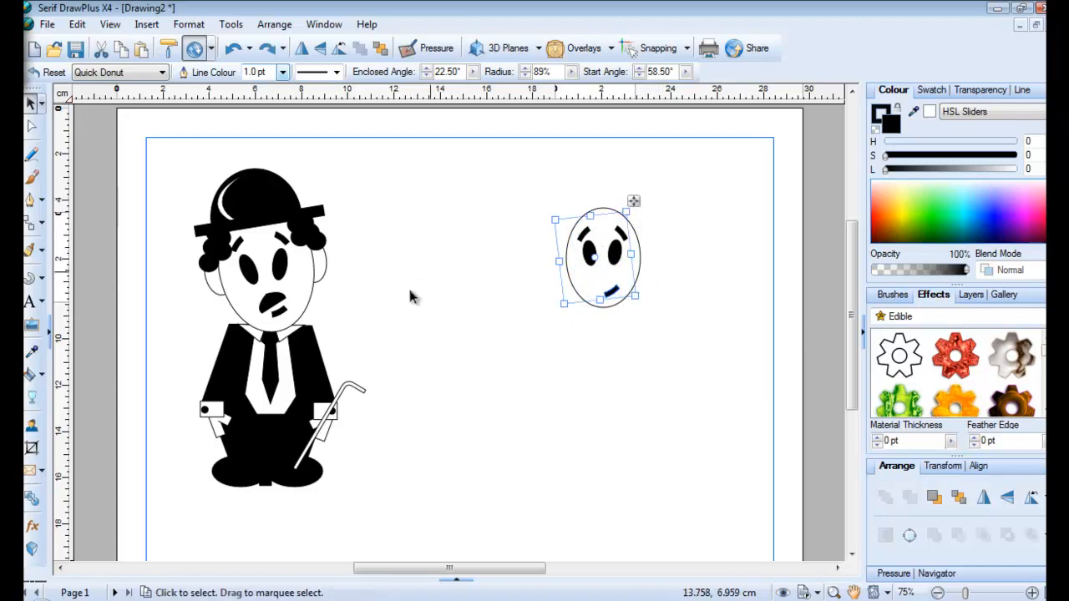
# Draw a Quick Badge, shrink it, and place it on the lower face as the mouth
pyautogui.click(45, 285)
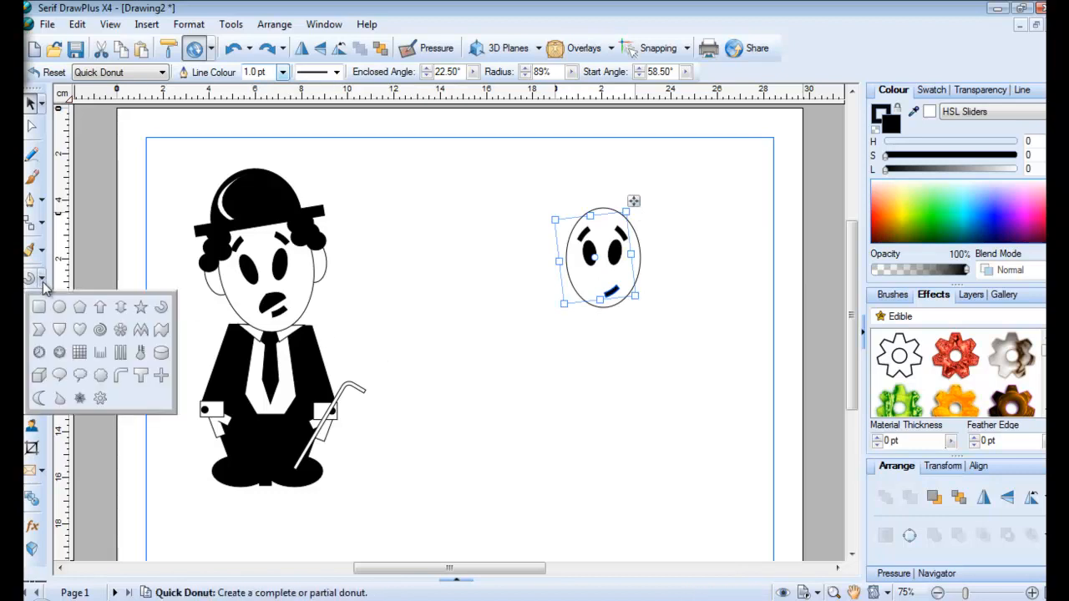
pyautogui.click(59, 331)
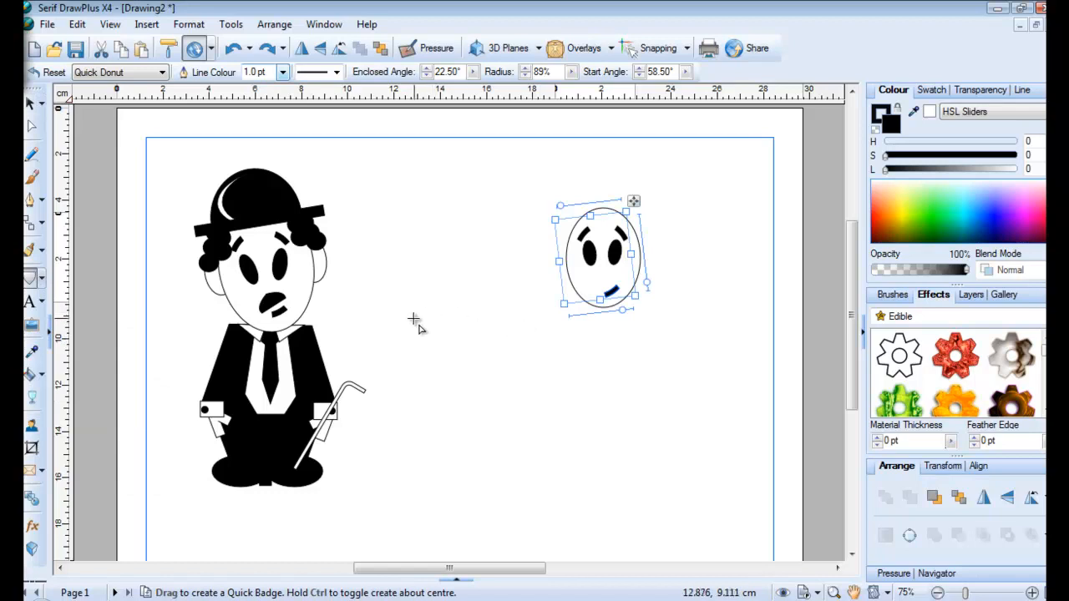
pyautogui.moveTo(412, 321); pyautogui.dragTo(412, 357)
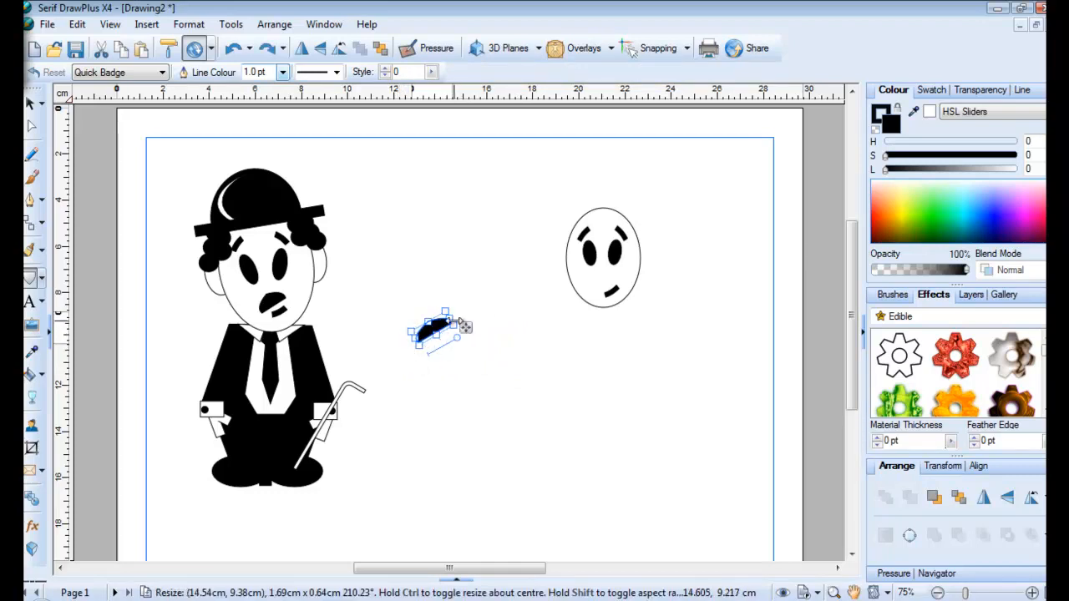
pyautogui.moveTo(445, 311); pyautogui.dragTo(635, 286)
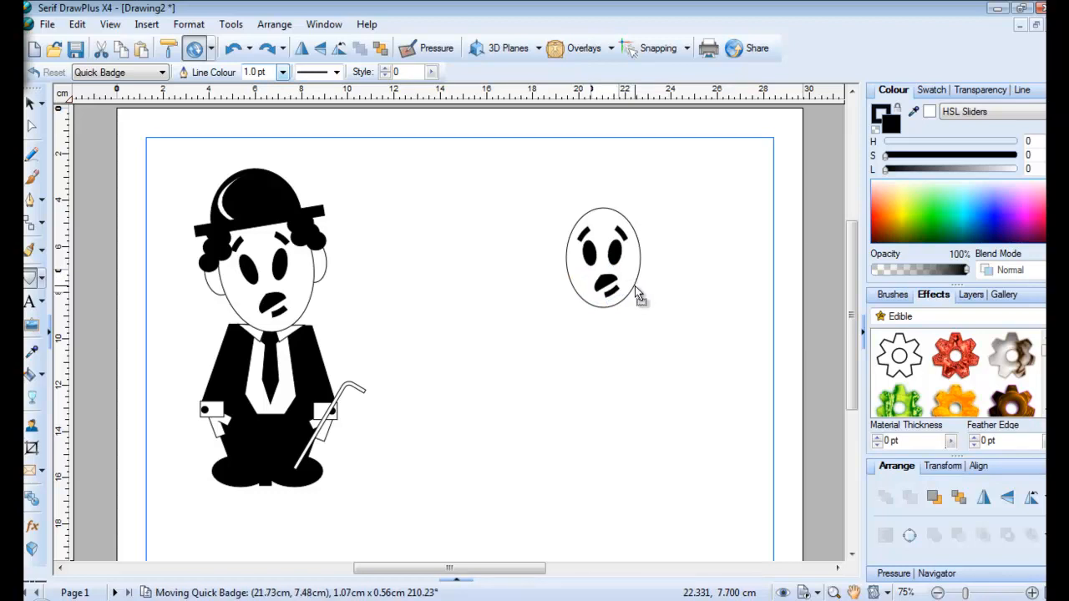
pyautogui.moveTo(639, 299); pyautogui.dragTo(634, 288)
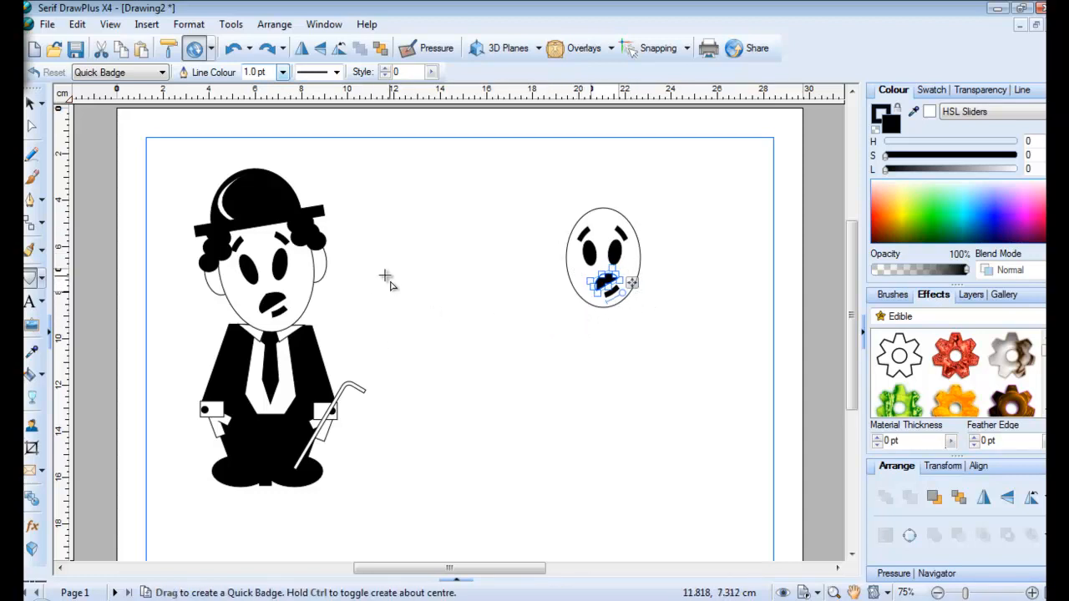
# Try a tiny white-filled ellipse on the face, then undo and delete it
pyautogui.click(34, 281)
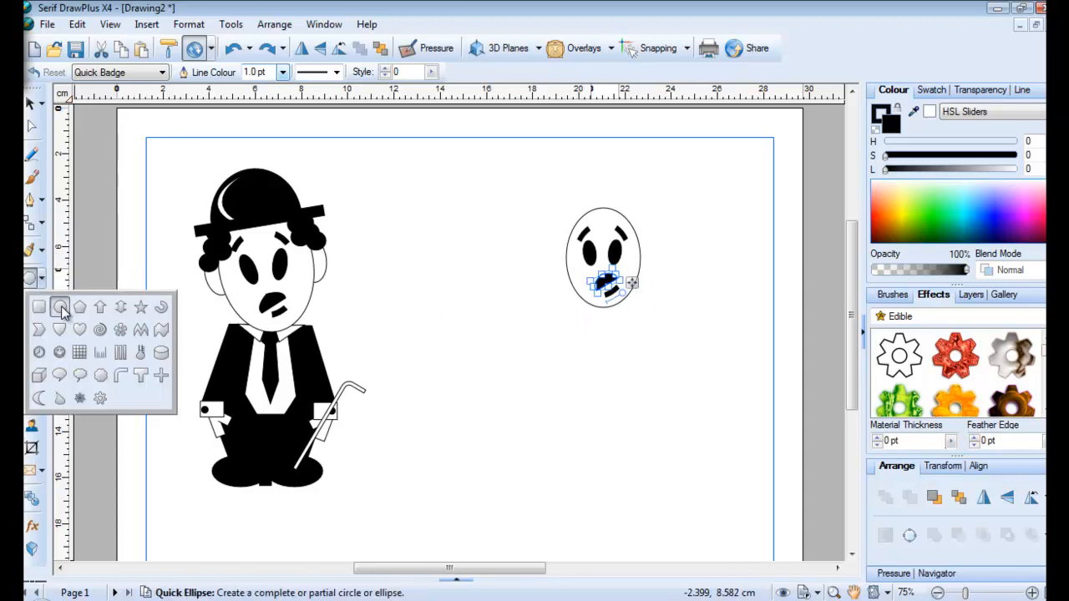
pyautogui.click(59, 308)
pyautogui.moveTo(465, 298); pyautogui.dragTo(477, 314)
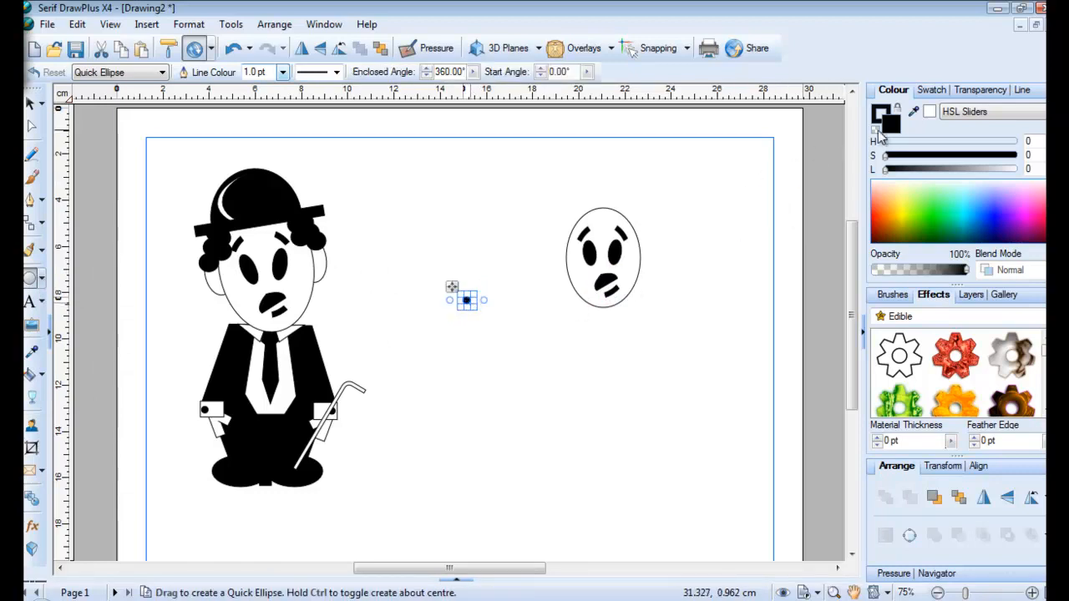
pyautogui.click(930, 112)
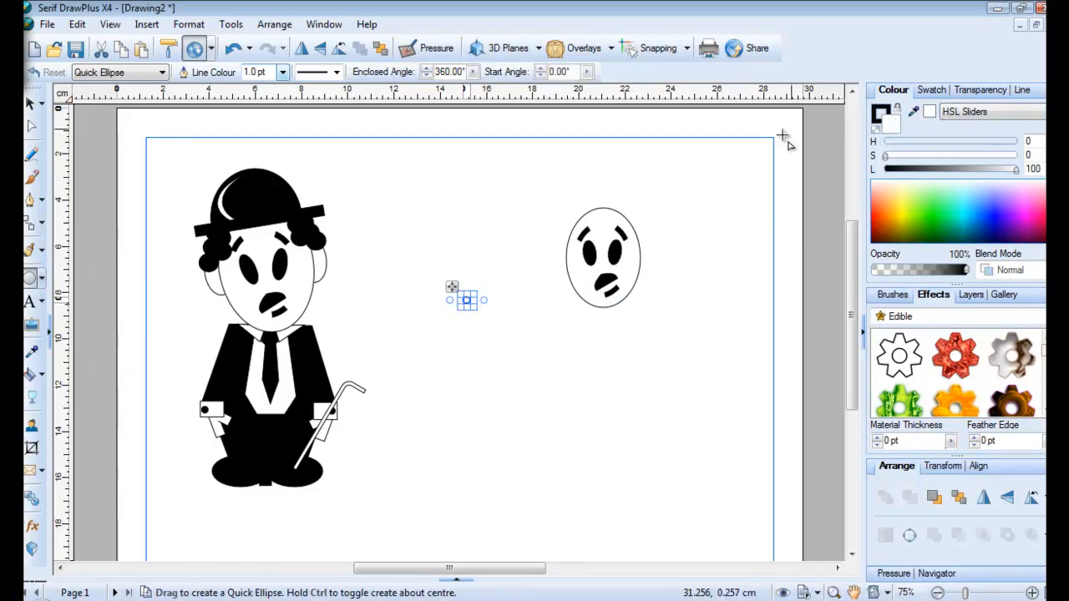
pyautogui.moveTo(454, 293); pyautogui.dragTo(577, 242)
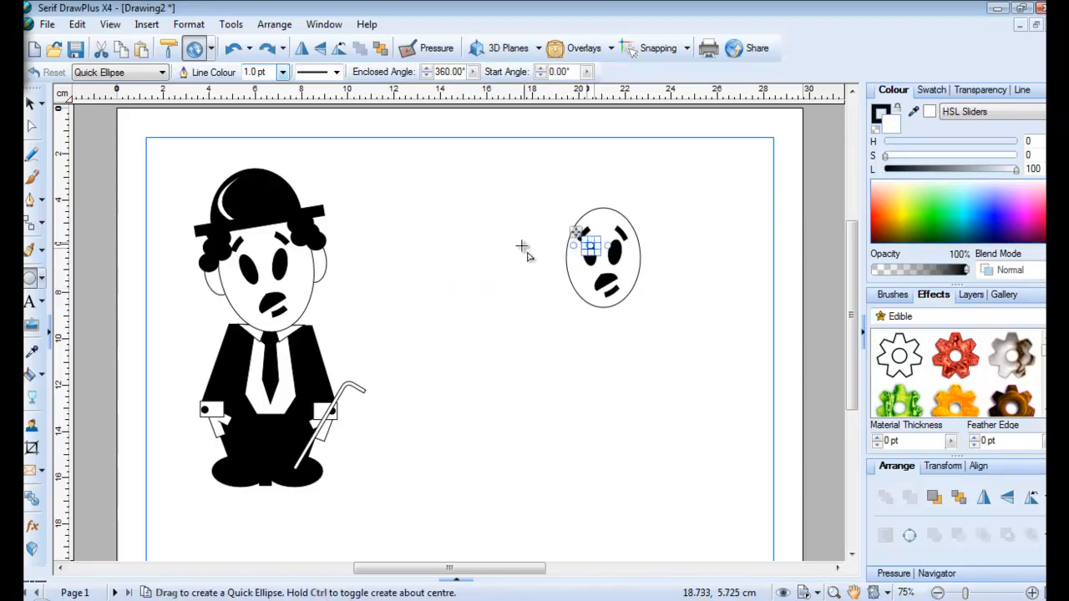
pyautogui.click(535, 289)
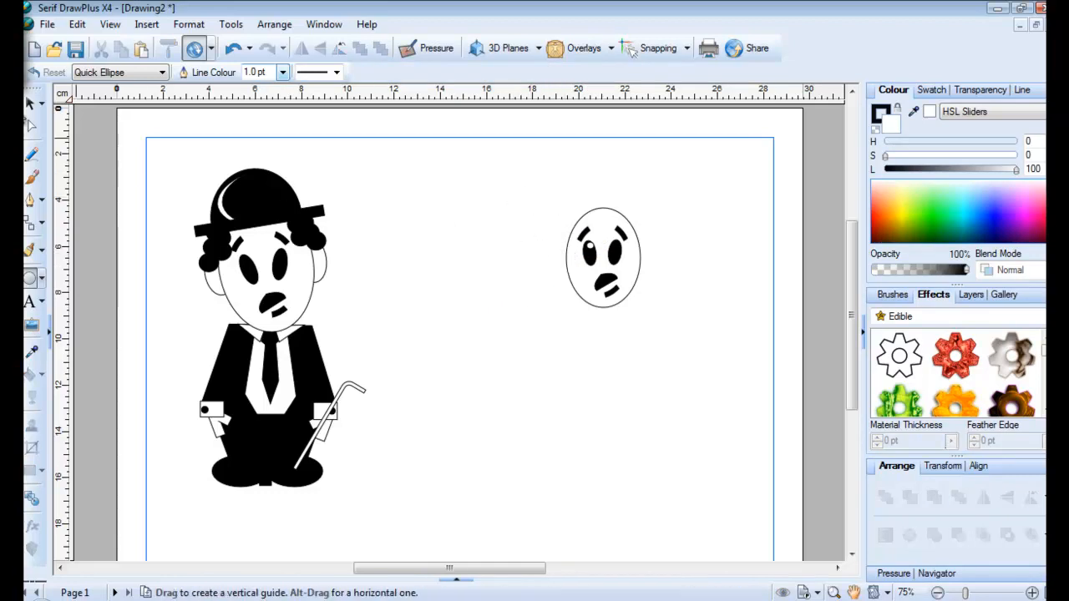
pyautogui.click(233, 48)
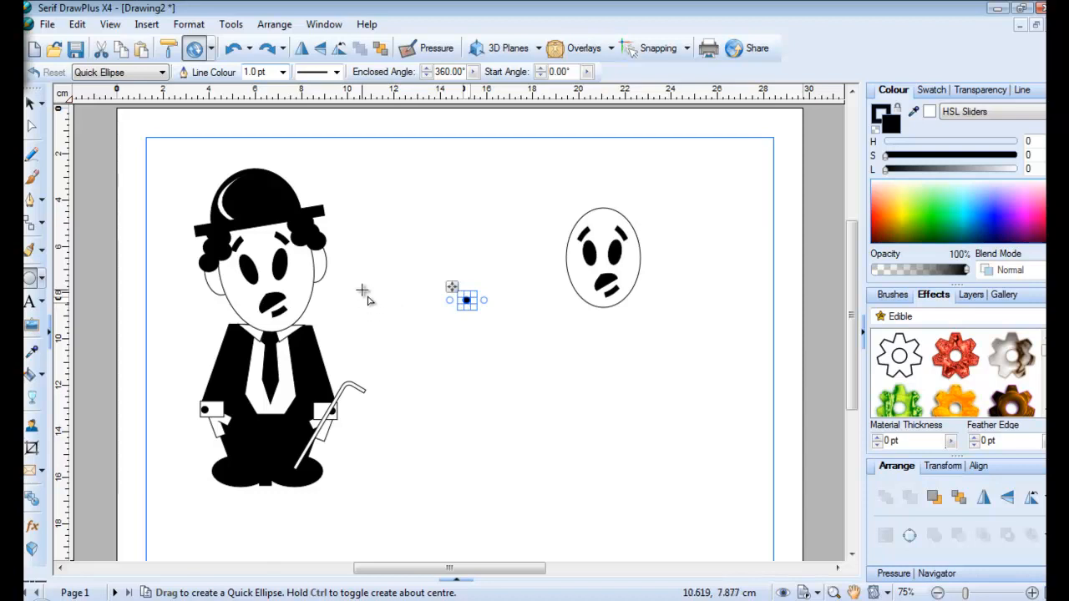
pyautogui.press('Delete')
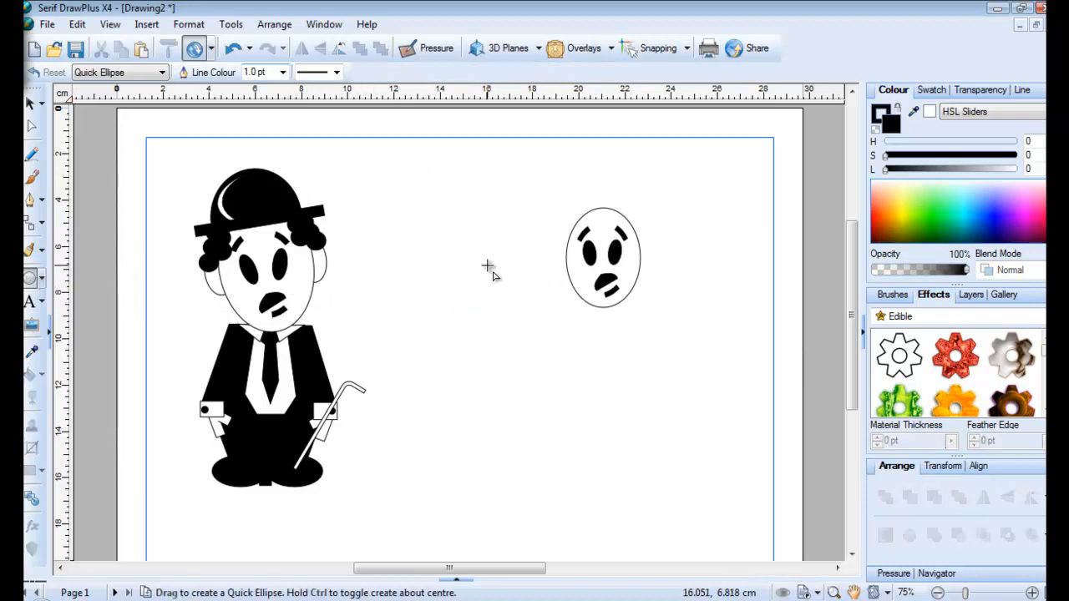
# Add white oval ears on both sides of the face and send them behind it
pyautogui.moveTo(489, 266); pyautogui.dragTo(503, 291)
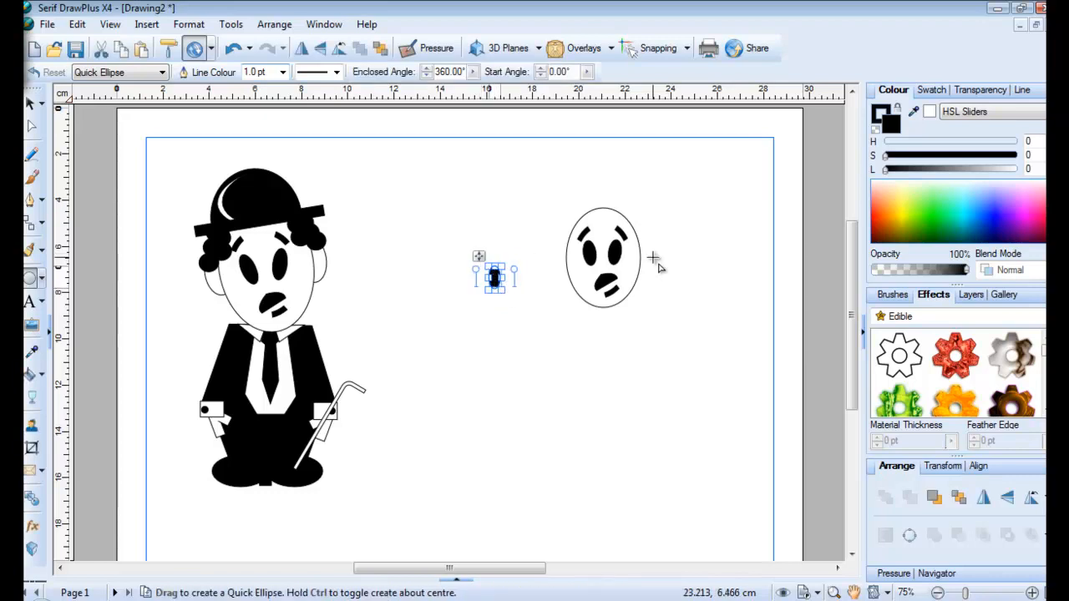
pyautogui.click(932, 111)
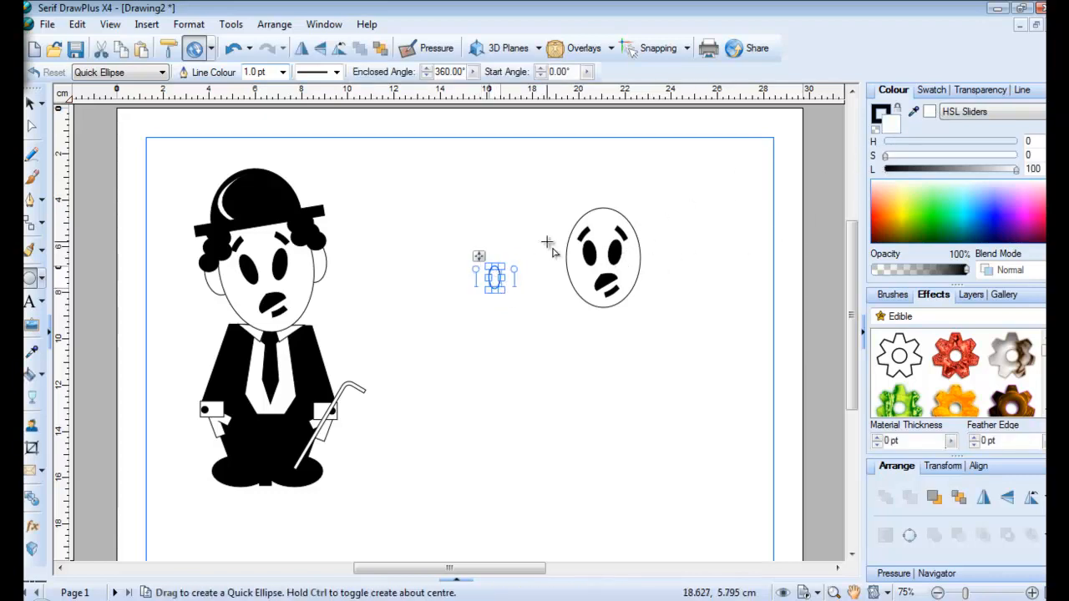
pyautogui.moveTo(481, 255); pyautogui.dragTo(552, 241)
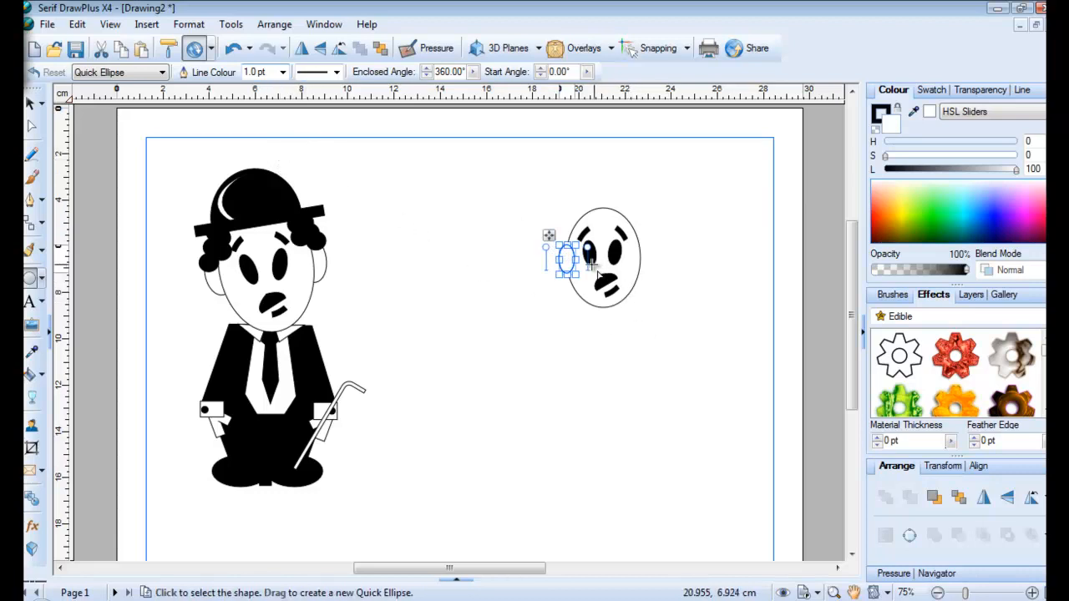
pyautogui.moveTo(549, 236); pyautogui.dragTo(625, 244)
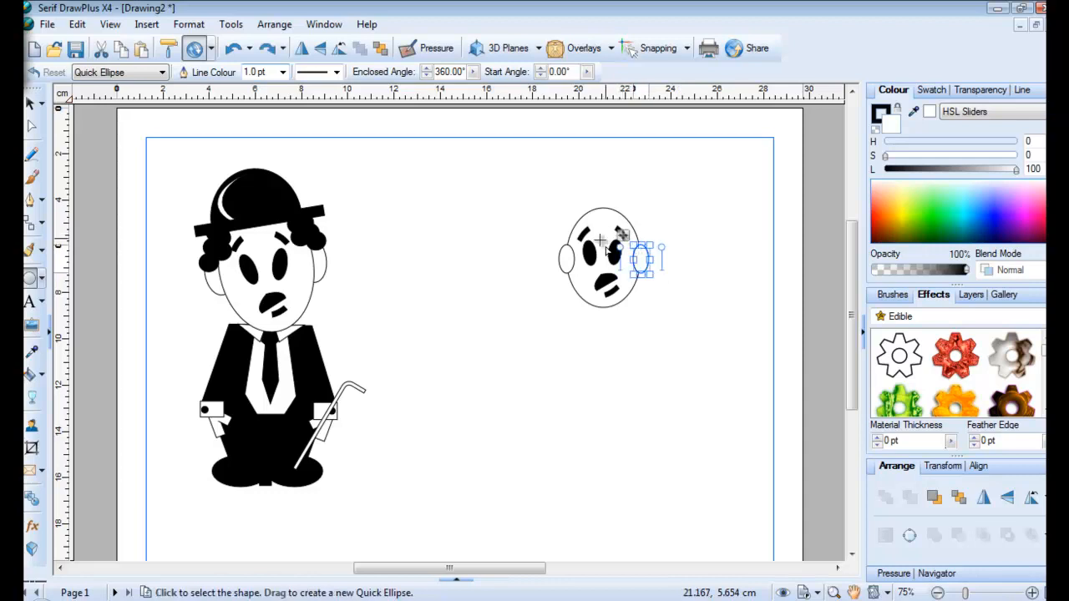
pyautogui.keyDown('shift'); pyautogui.click(566, 268); pyautogui.keyUp('shift')
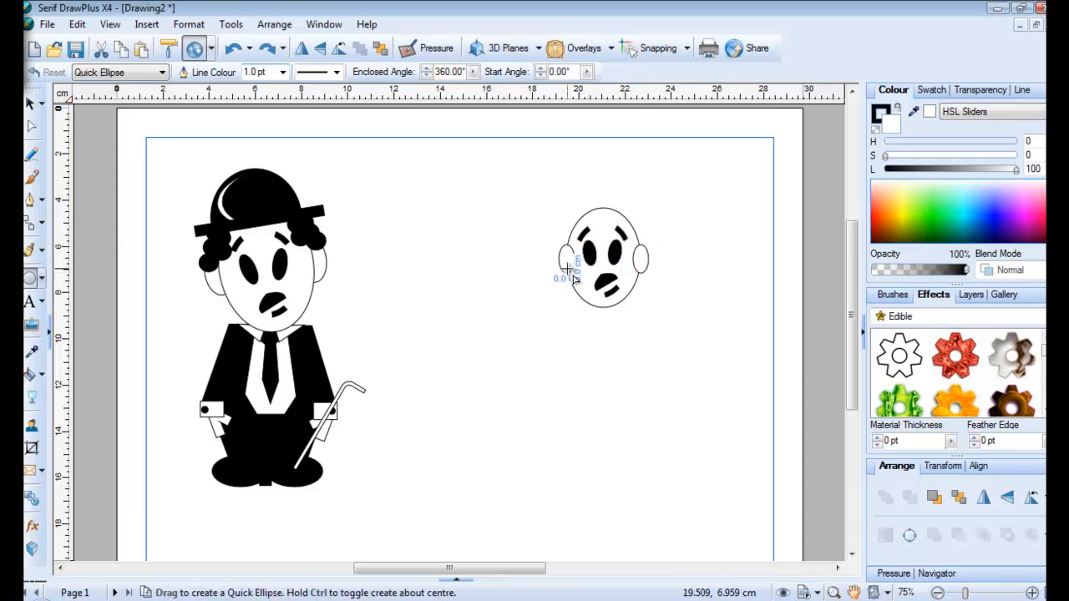
pyautogui.click(380, 48)
pyautogui.click(479, 307)
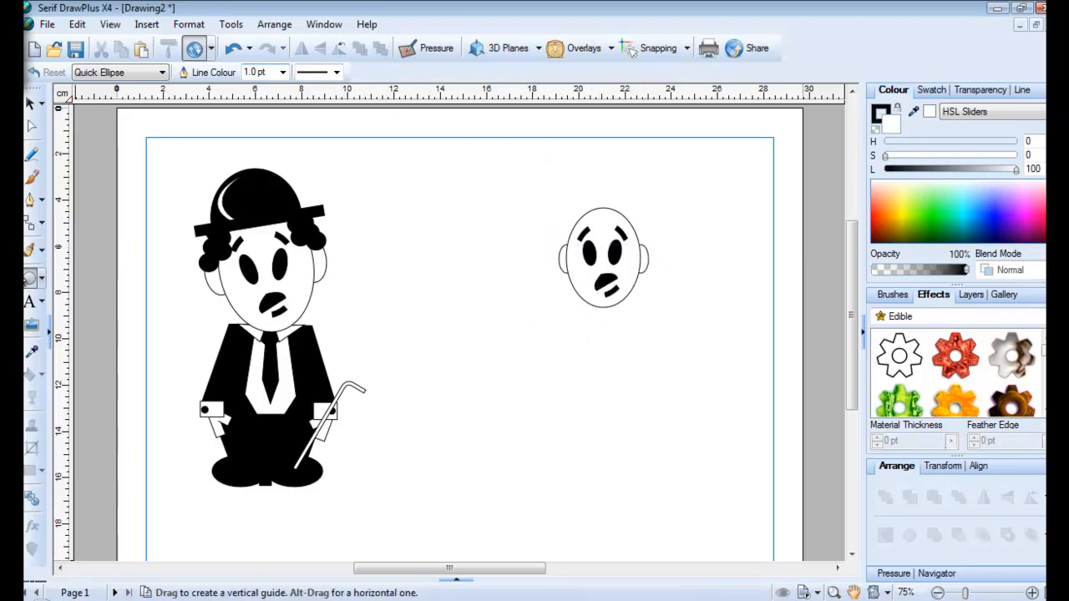
# Draw small black circles and cluster them as curly hair on the head's left side
pyautogui.moveTo(416, 238); pyautogui.dragTo(443, 263)
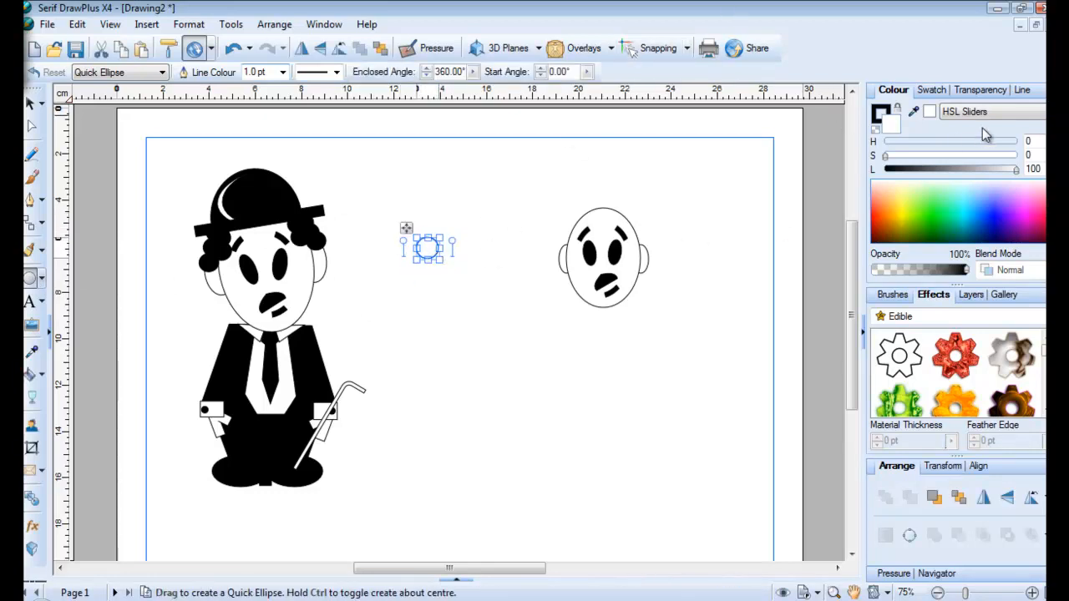
pyautogui.moveTo(1015, 170); pyautogui.dragTo(885, 171)
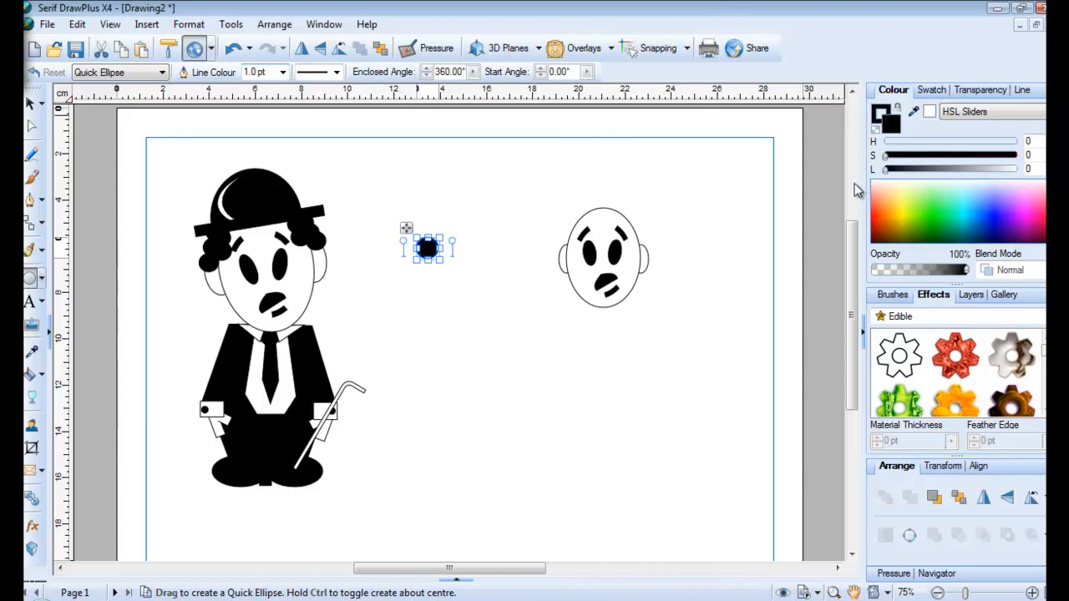
pyautogui.moveTo(406, 234); pyautogui.dragTo(563, 188)
pyautogui.hotkey('ctrl', 'v')
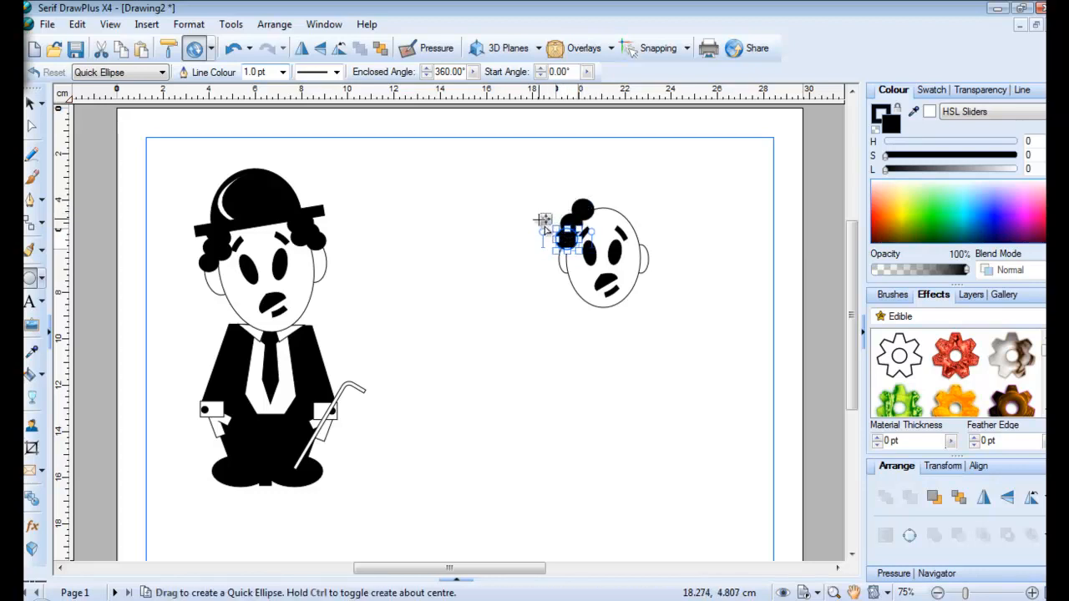
pyautogui.moveTo(546, 221); pyautogui.dragTo(551, 199)
pyautogui.moveTo(551, 200)
pyautogui.mouseDown()
pyautogui.moveTo(575, 212)
pyautogui.moveTo(554, 195)
pyautogui.mouseUp()
pyautogui.click(537, 203)
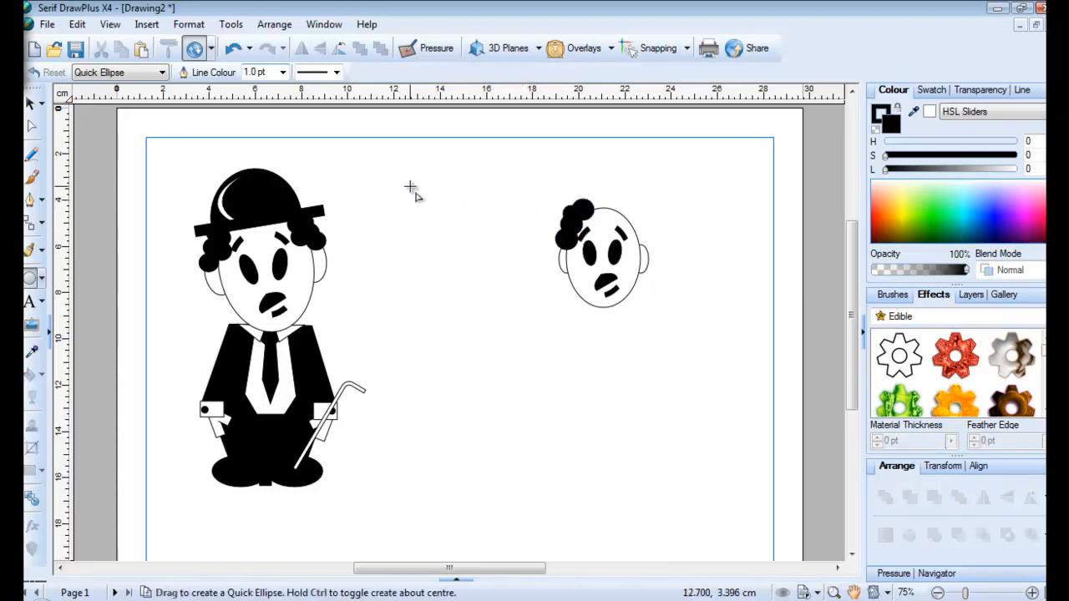
# Group the hair circles, flip the group horizontally, and place a copy on the right side
pyautogui.click(31, 104)
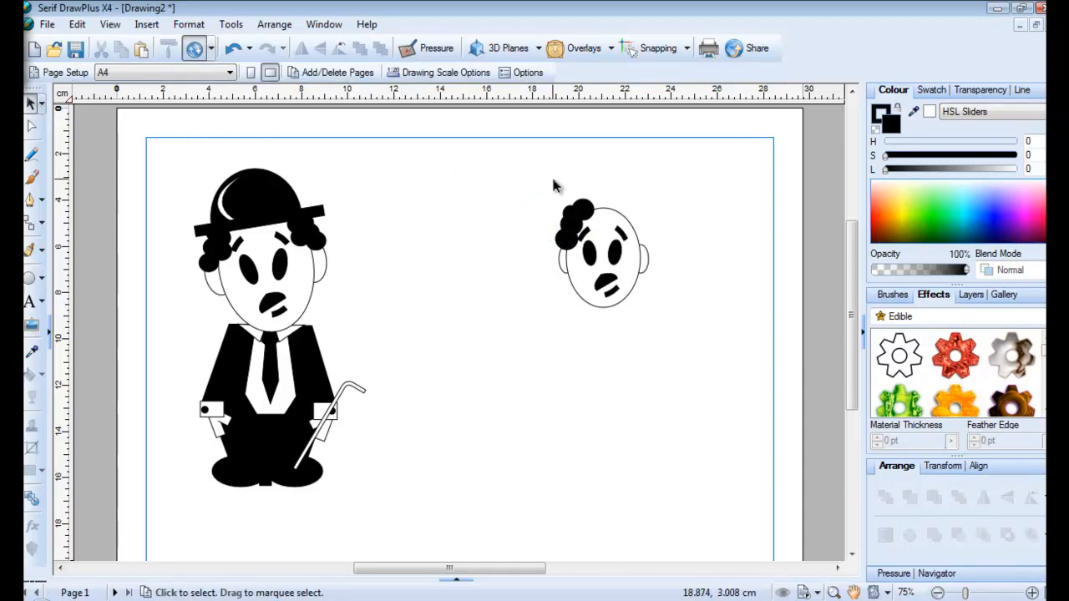
pyautogui.moveTo(552, 179); pyautogui.dragTo(595, 258)
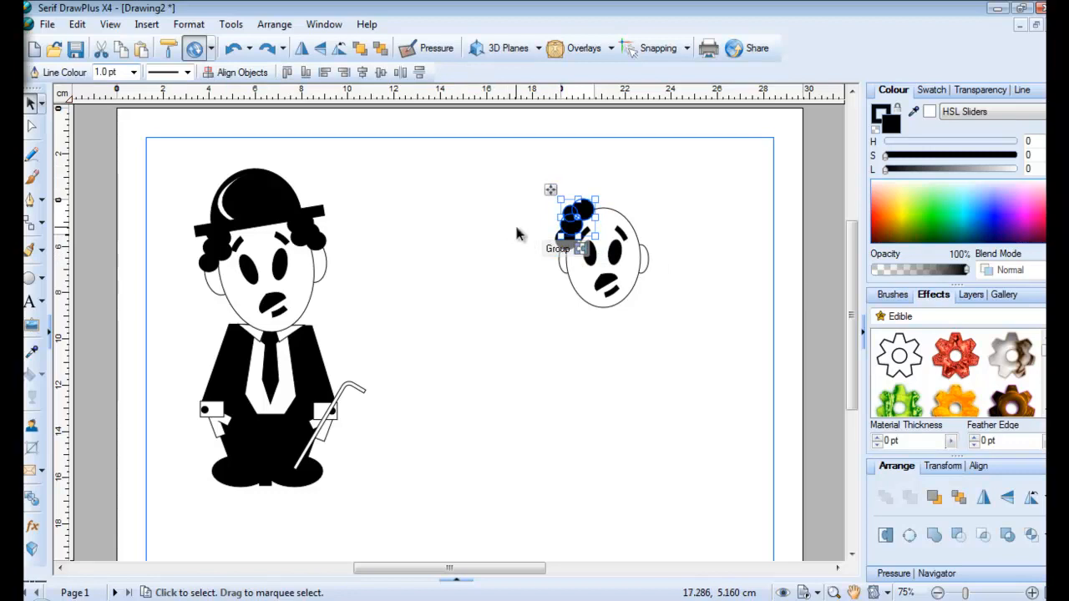
pyautogui.moveTo(529, 237); pyautogui.dragTo(536, 236)
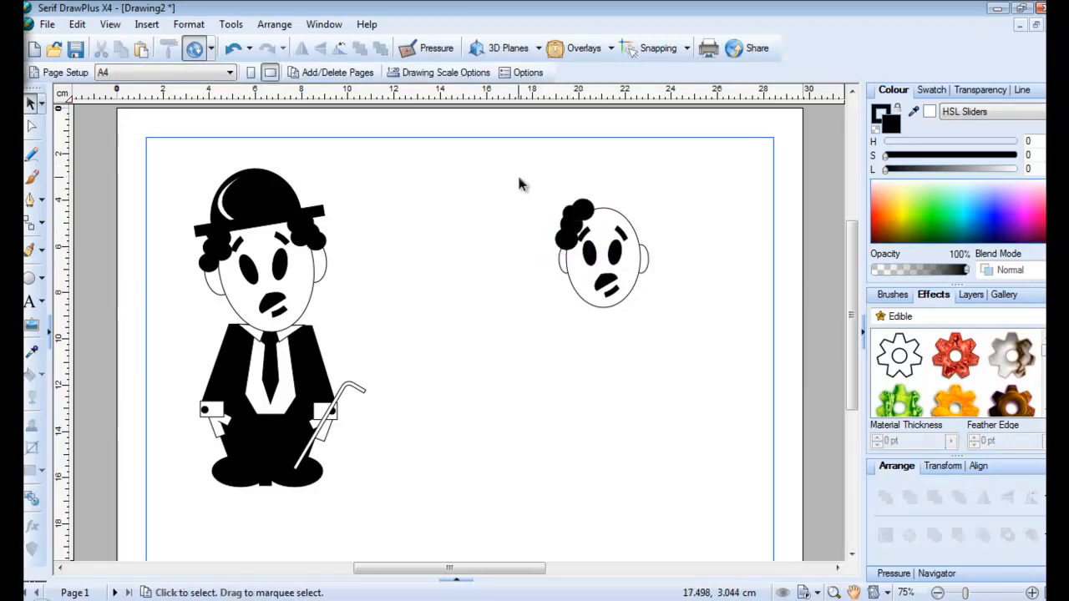
pyautogui.moveTo(519, 184); pyautogui.dragTo(595, 251)
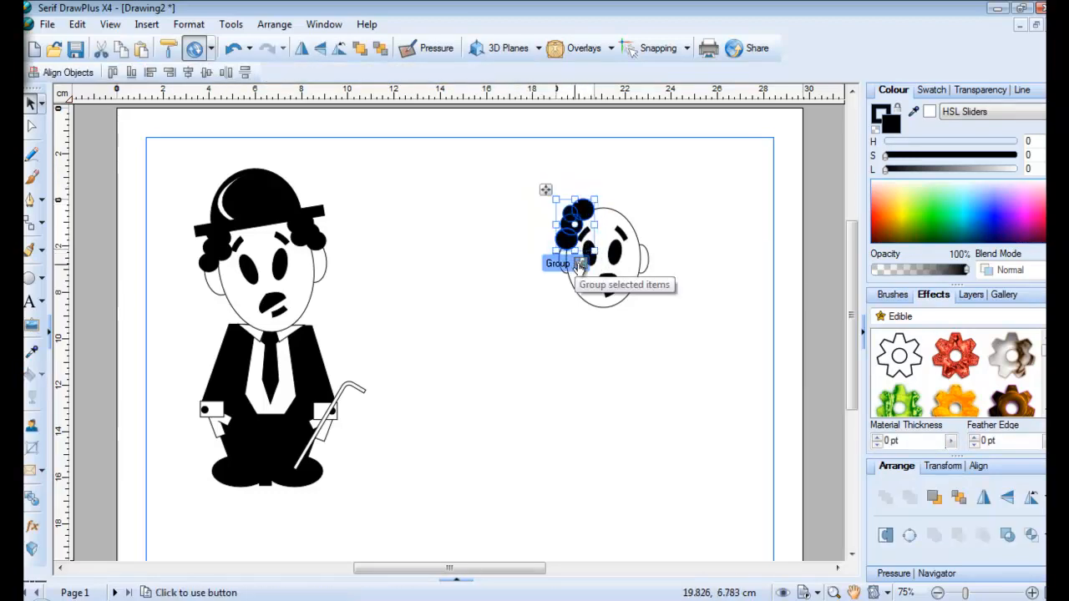
pyautogui.click(580, 264)
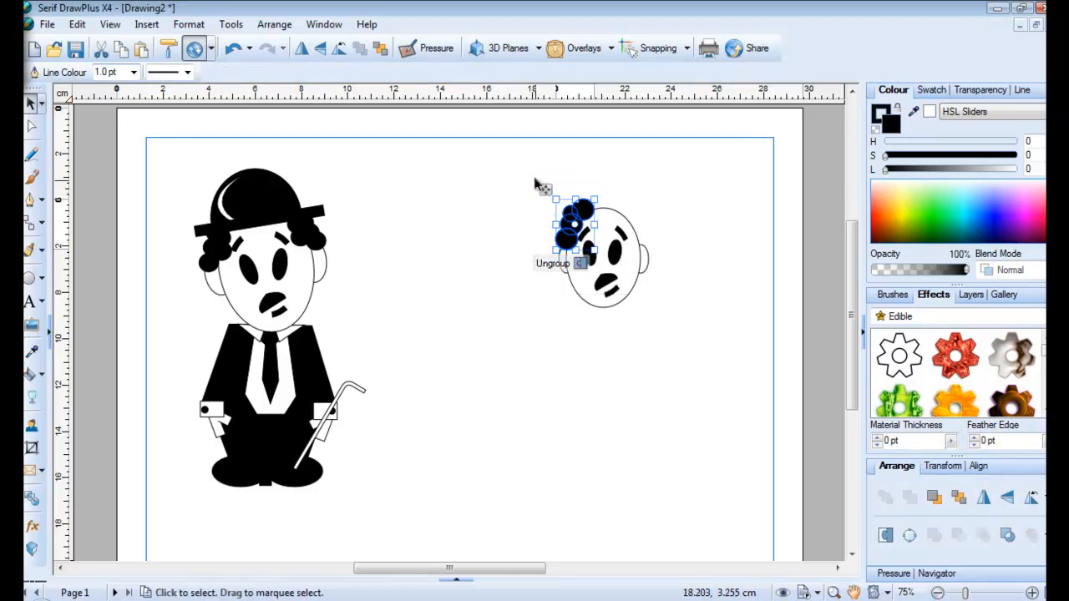
pyautogui.click(304, 52)
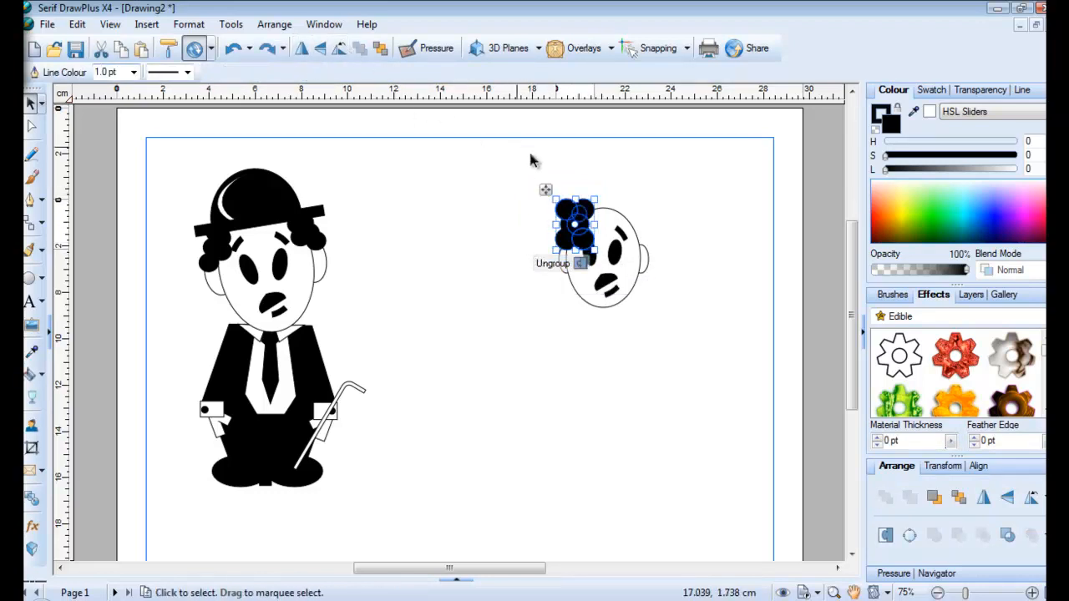
pyautogui.moveTo(549, 192); pyautogui.dragTo(571, 220)
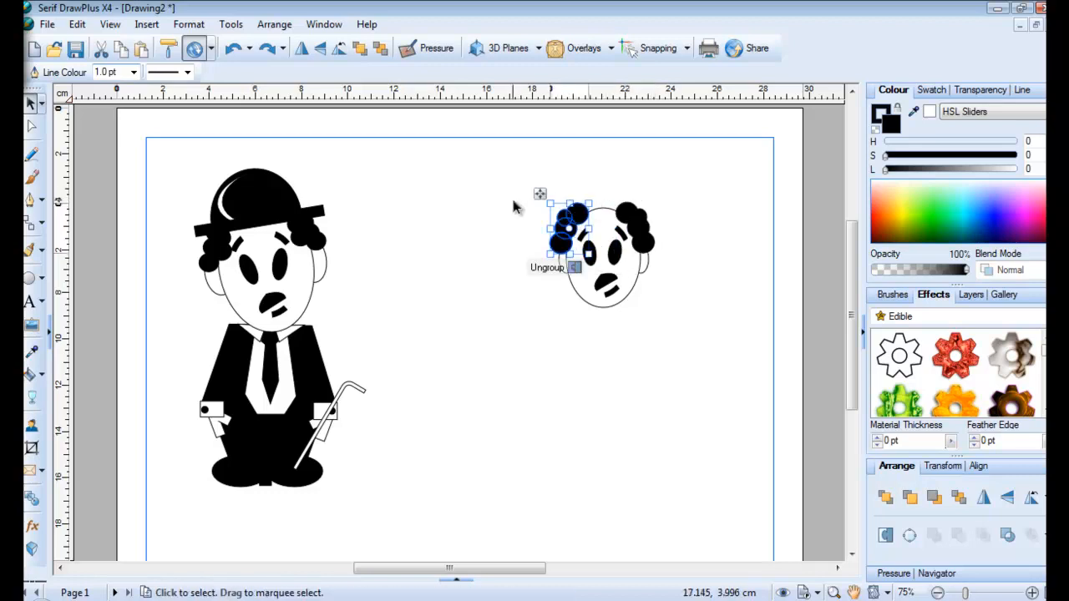
pyautogui.click(515, 220)
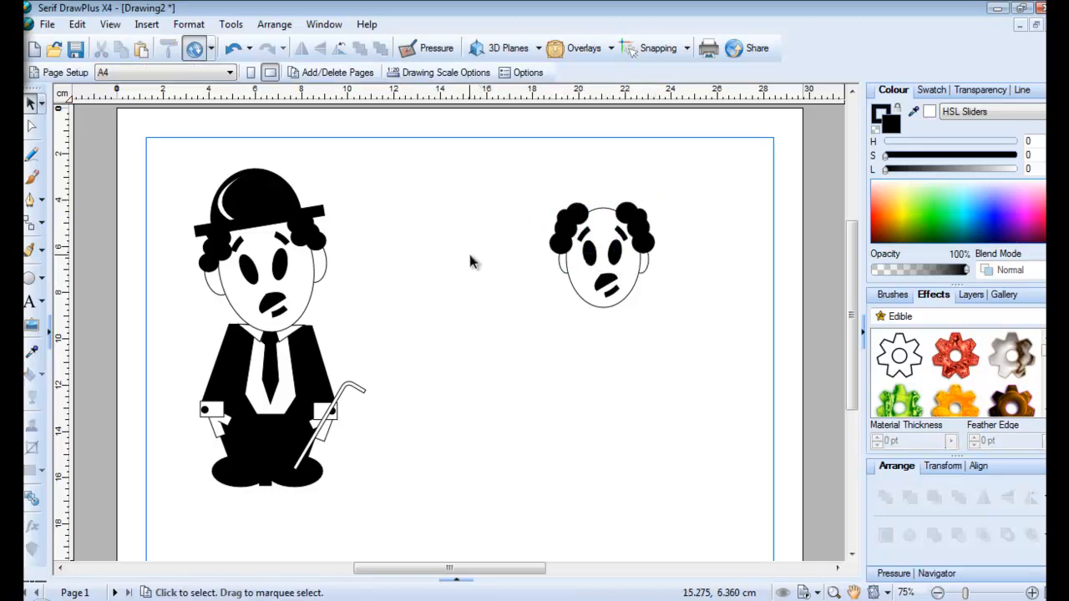
# Draw a thin black Quick Rectangle brim across the top of the head
pyautogui.click(41, 279)
pyautogui.click(49, 310)
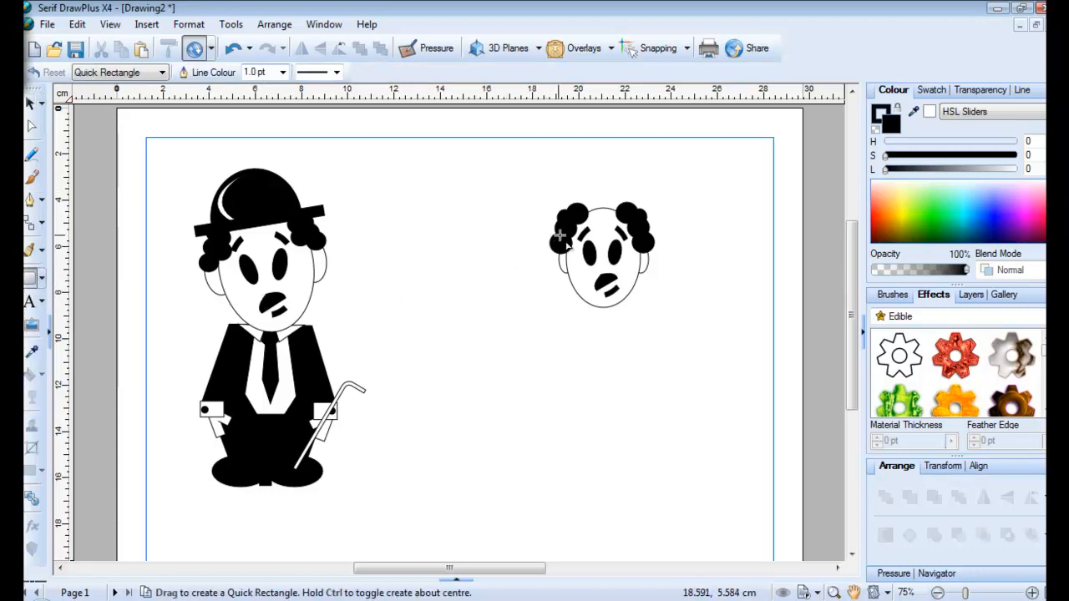
pyautogui.moveTo(556, 203)
pyautogui.mouseDown()
pyautogui.moveTo(589, 230)
pyautogui.moveTo(672, 219)
pyautogui.moveTo(663, 212)
pyautogui.mouseUp()
pyautogui.moveTo(547, 193); pyautogui.dragTo(542, 205)
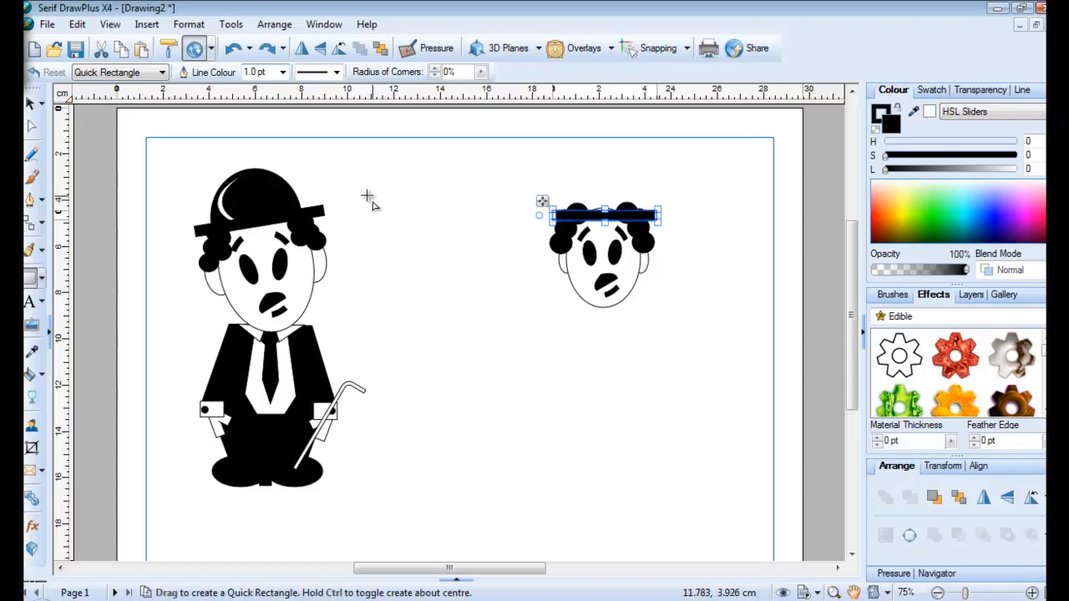
pyautogui.click(41, 278)
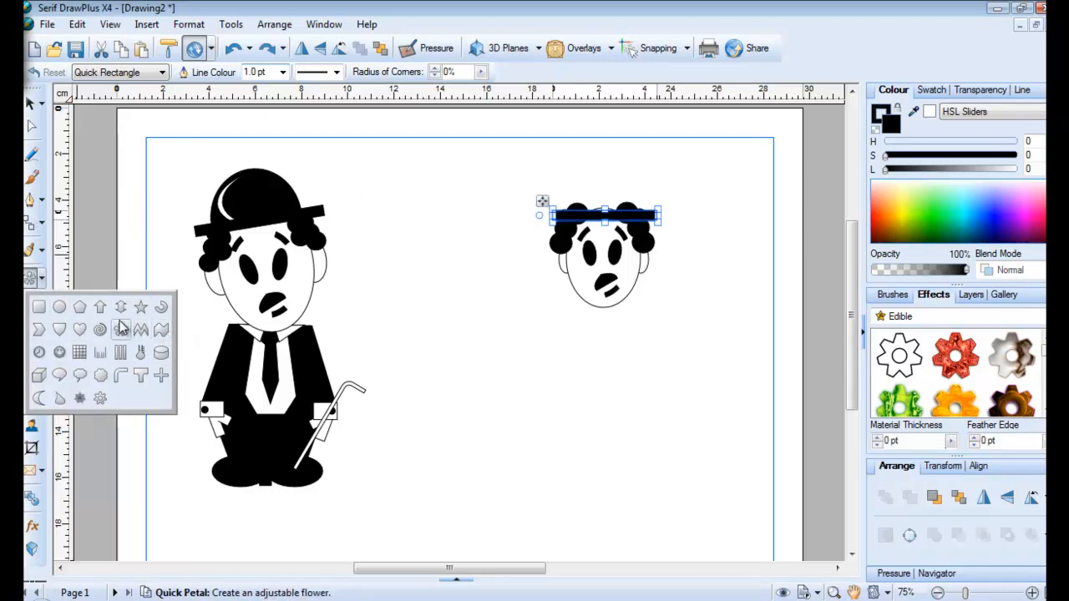
# Turn a new Quick Ellipse into an upward black half-disc for the hat crown
pyautogui.click(60, 308)
pyautogui.moveTo(419, 288); pyautogui.dragTo(496, 362)
pyautogui.moveTo(513, 296); pyautogui.dragTo(509, 314)
pyautogui.moveTo(410, 286); pyautogui.dragTo(406, 330)
pyautogui.moveTo(508, 311); pyautogui.dragTo(509, 342)
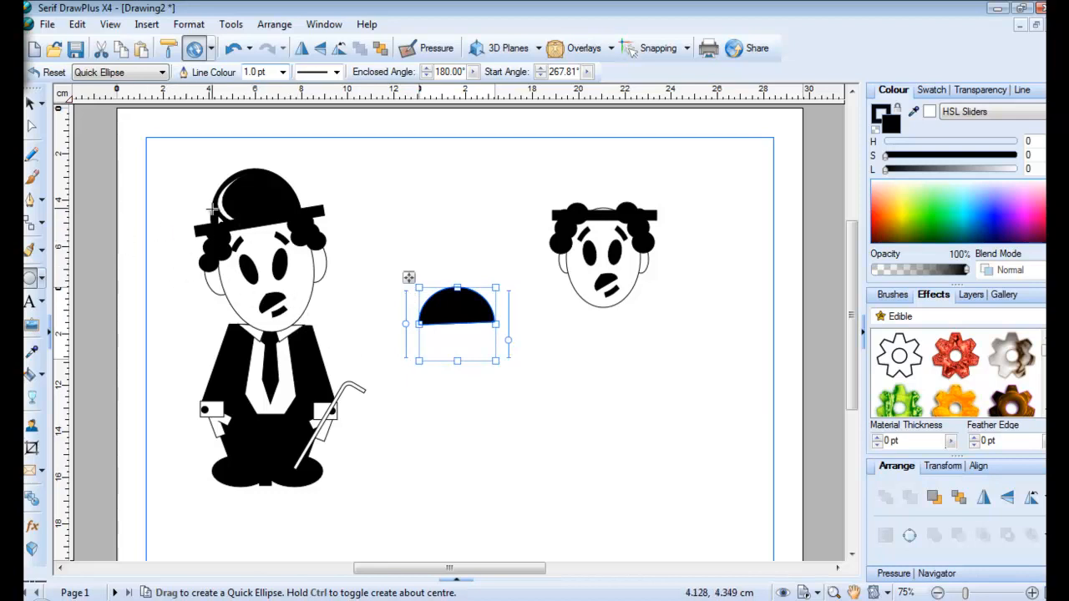
pyautogui.click(109, 276)
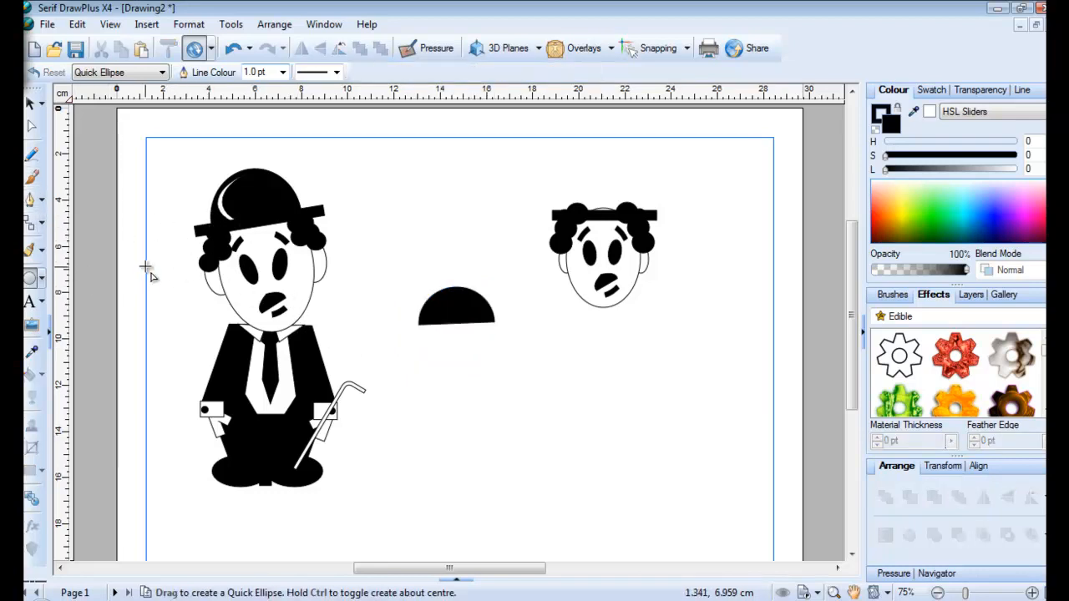
# Duplicate the half-disc, narrow it, and fill it white as the hat highlight
pyautogui.click(449, 294)
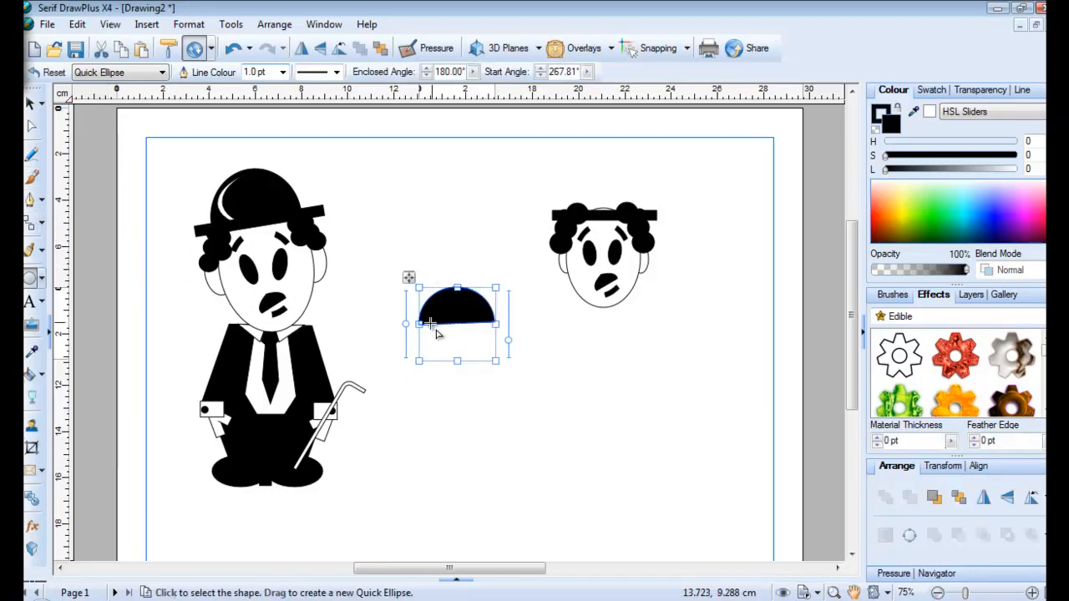
pyautogui.click(95, 326)
pyautogui.hotkey('ctrl', 'z')
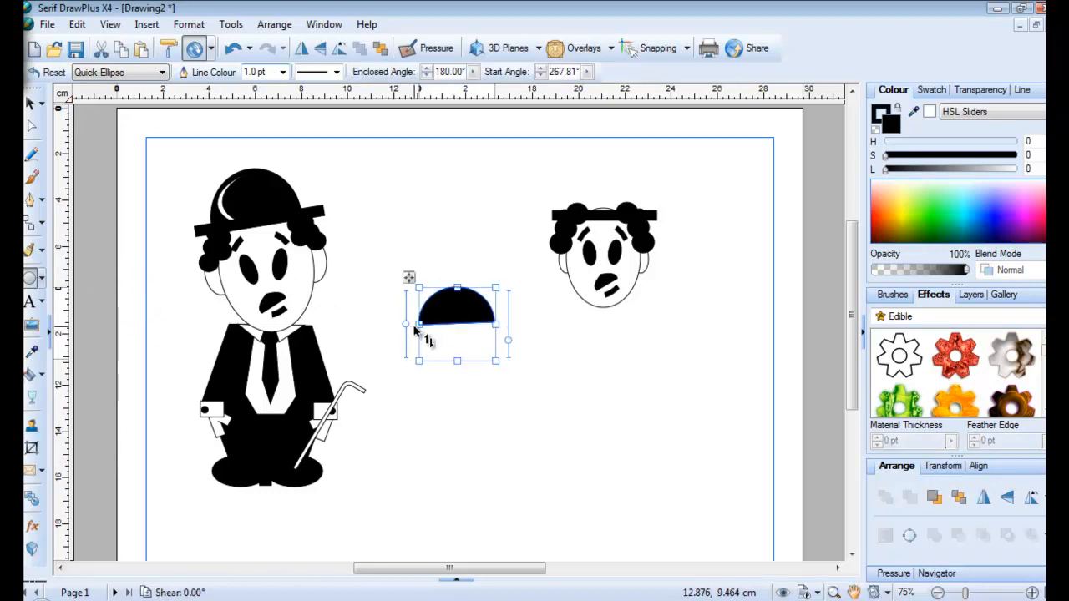
pyautogui.moveTo(420, 324); pyautogui.dragTo(423, 328)
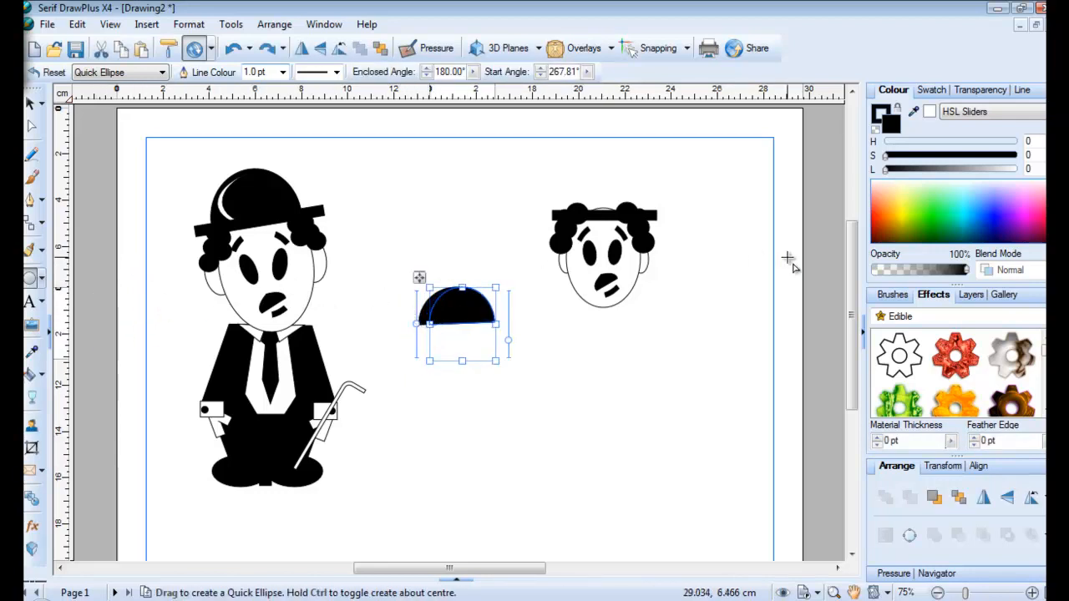
pyautogui.click(931, 113)
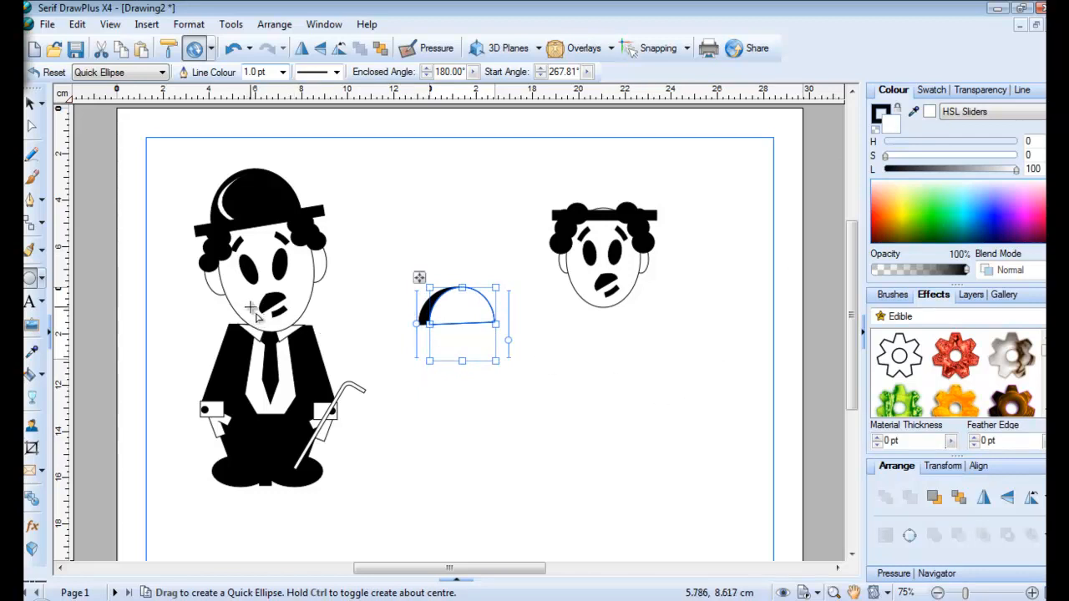
pyautogui.click(31, 103)
pyautogui.click(403, 290)
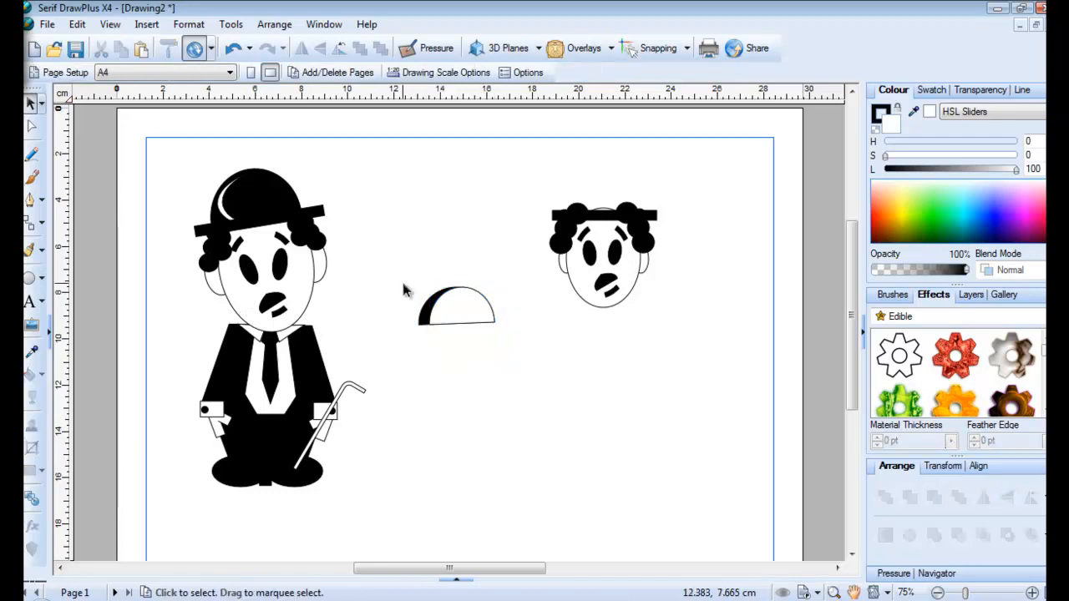
pyautogui.click(429, 326)
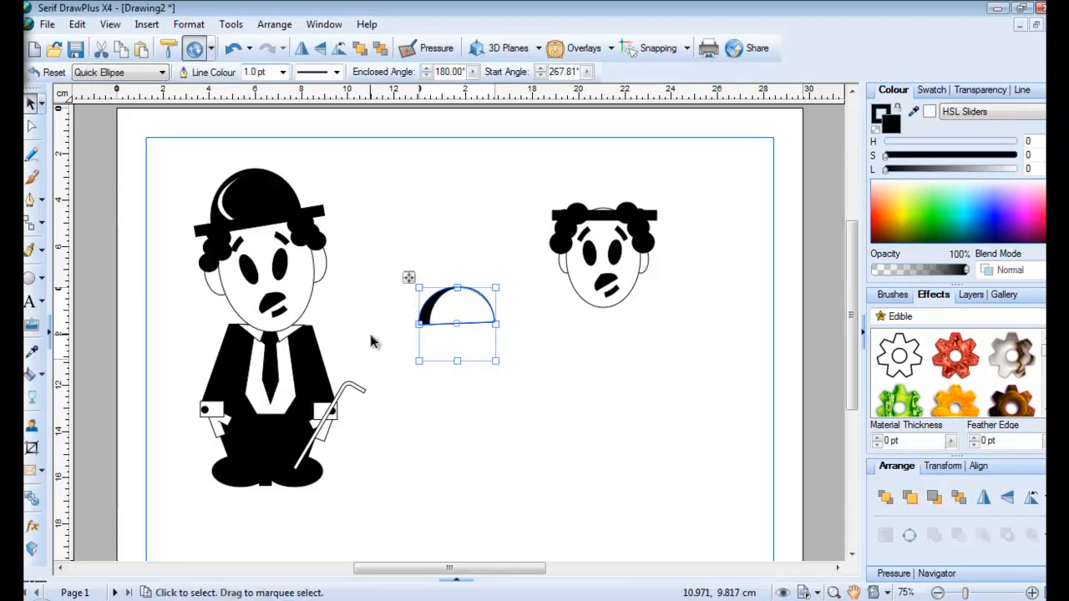
pyautogui.moveTo(418, 324); pyautogui.dragTo(435, 323)
pyautogui.click(397, 354)
# Group the hat pieces, set them on the brim, and tilt the hat to 358°
pyautogui.moveTo(399, 271); pyautogui.dragTo(539, 353)
pyautogui.moveTo(385, 272); pyautogui.dragTo(539, 382)
pyautogui.click(481, 373)
pyautogui.moveTo(465, 330); pyautogui.dragTo(602, 205)
pyautogui.moveTo(653, 170); pyautogui.dragTo(649, 166)
pyautogui.moveTo(611, 206); pyautogui.dragTo(651, 209)
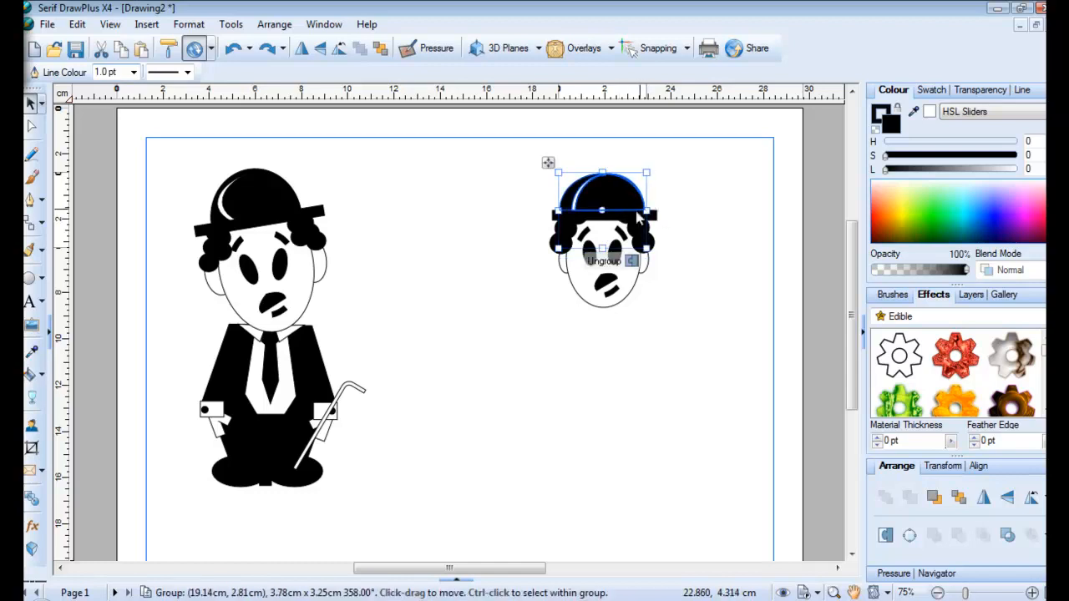
pyautogui.click(690, 282)
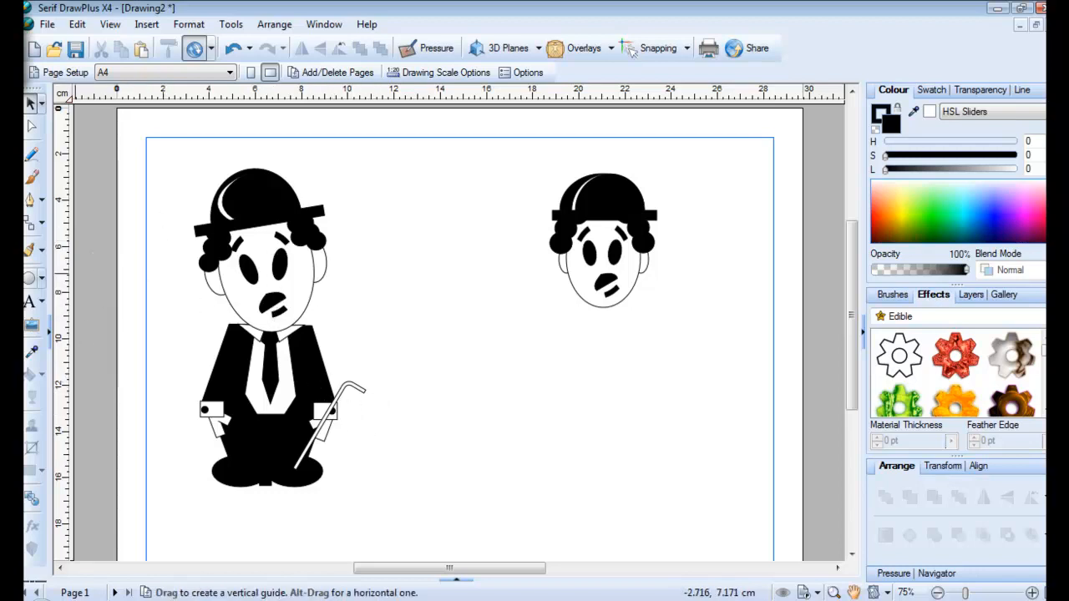
# Draw a black Quick Polygon pentagon and rotate it so a point faces down
pyautogui.click(42, 279)
pyautogui.click(79, 308)
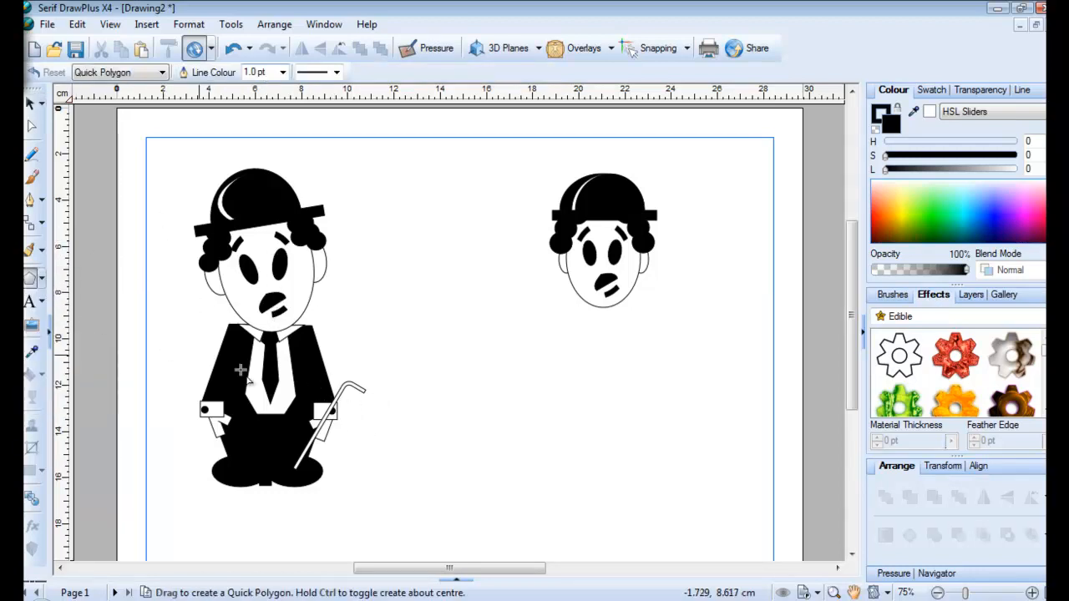
pyautogui.moveTo(451, 324); pyautogui.dragTo(550, 417)
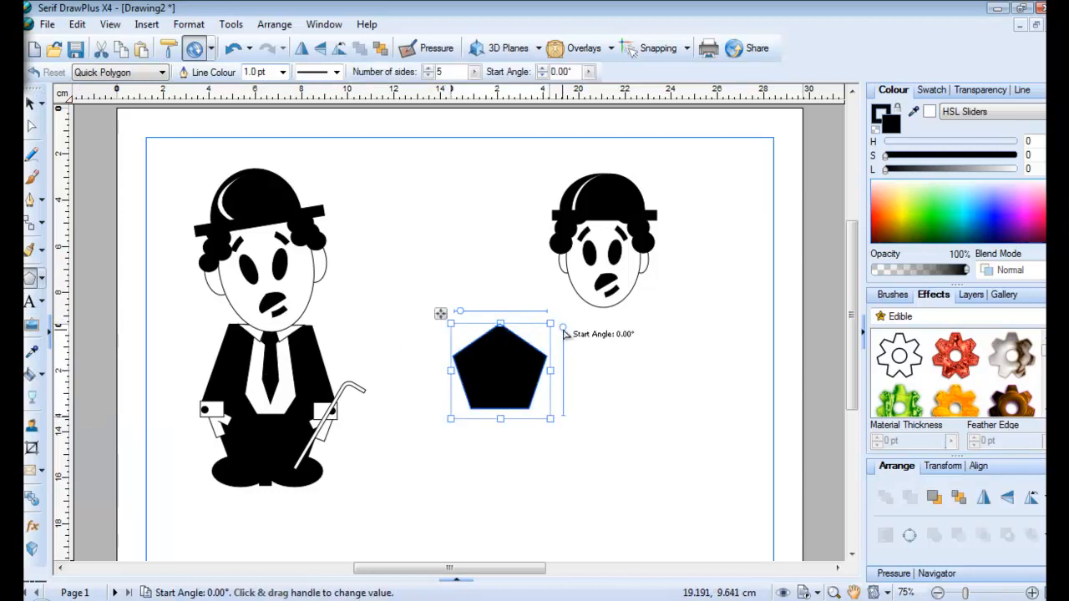
pyautogui.moveTo(563, 328); pyautogui.dragTo(542, 411)
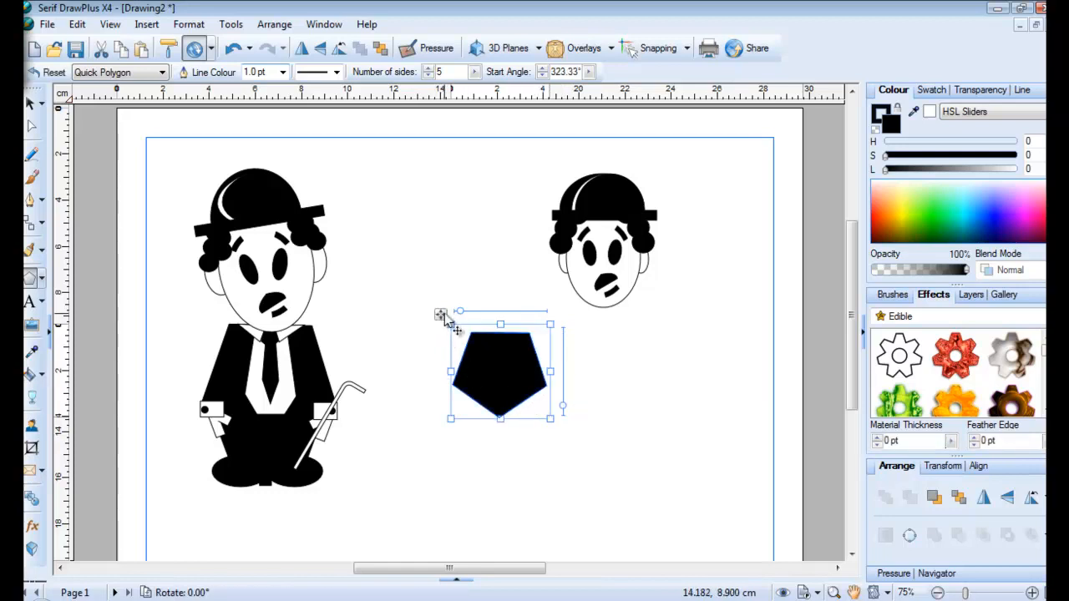
# Move the pentagon below the second head and stretch it to about 4.27 × 5.19 cm
pyautogui.moveTo(443, 318); pyautogui.dragTo(548, 286)
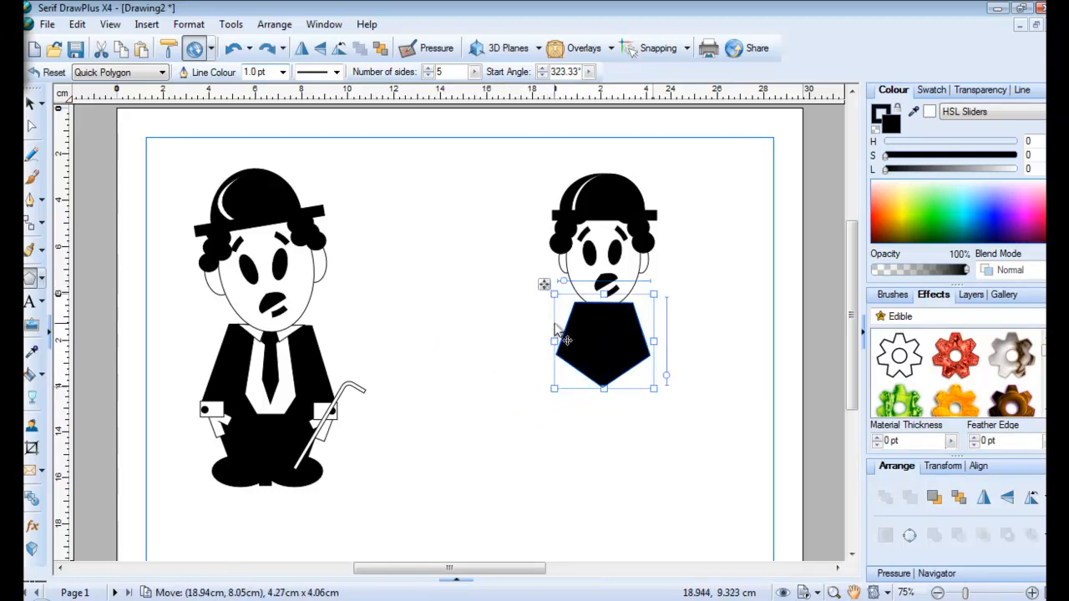
pyautogui.moveTo(605, 391); pyautogui.dragTo(606, 413)
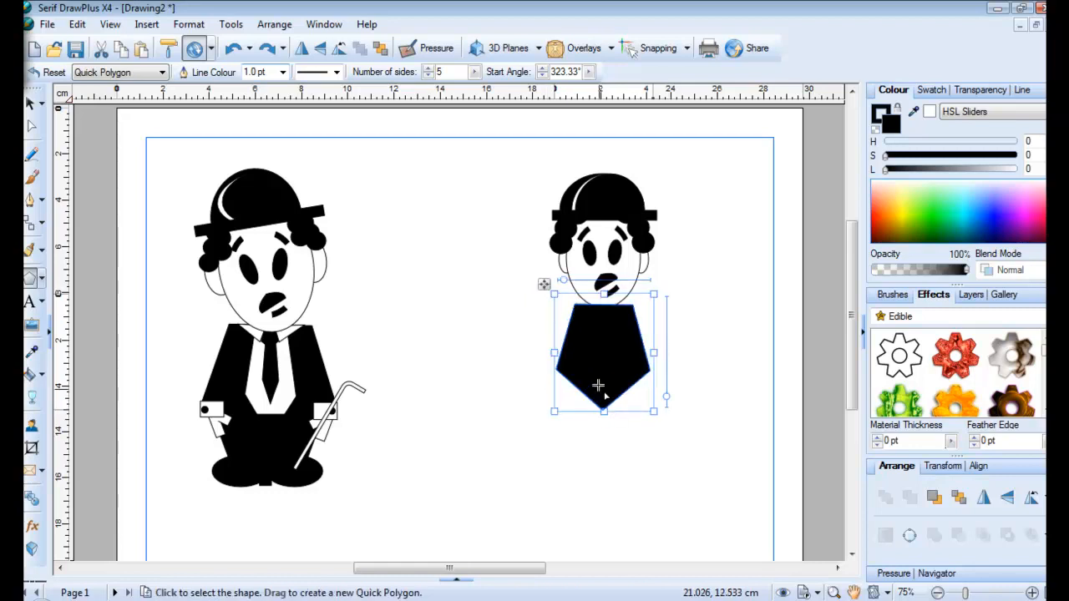
pyautogui.moveTo(603, 371)
pyautogui.mouseDown()
pyautogui.moveTo(598, 385)
pyautogui.moveTo(591, 360)
pyautogui.mouseUp()
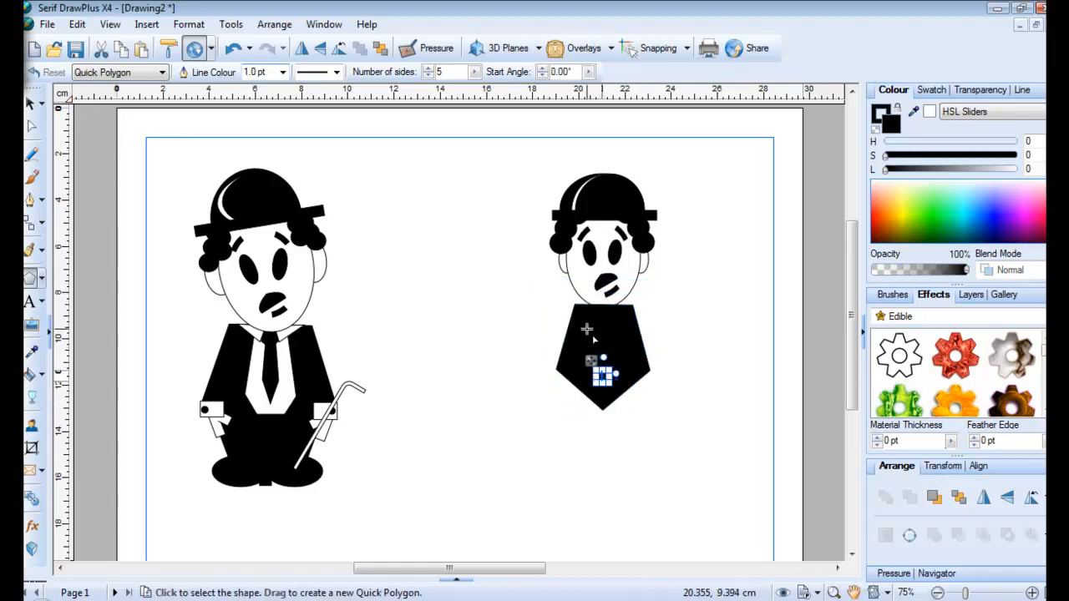
pyautogui.click(585, 326)
pyautogui.moveTo(545, 287); pyautogui.dragTo(478, 319)
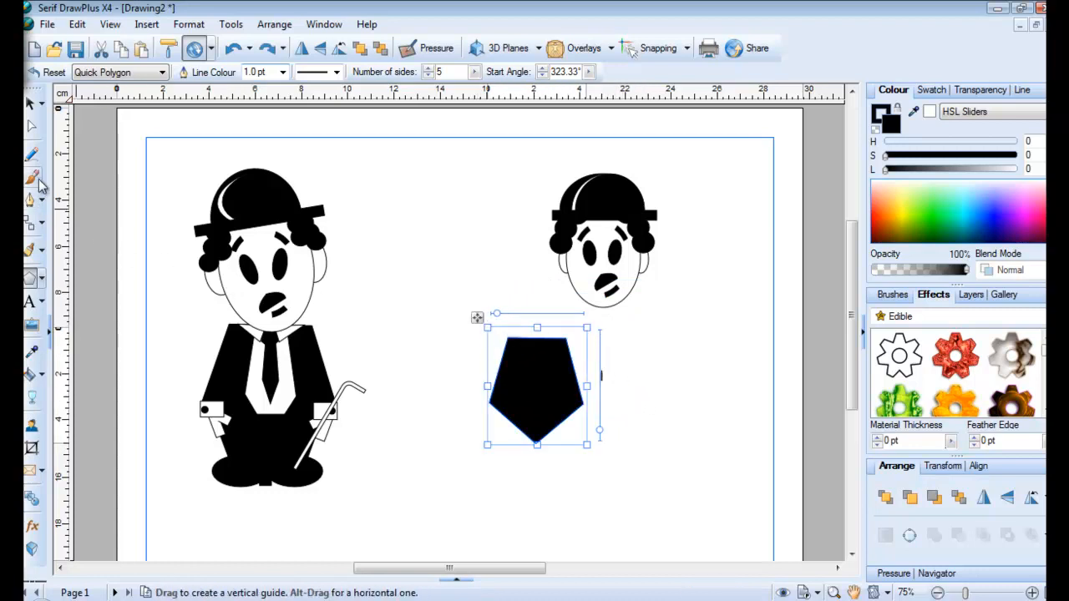
pyautogui.click(30, 102)
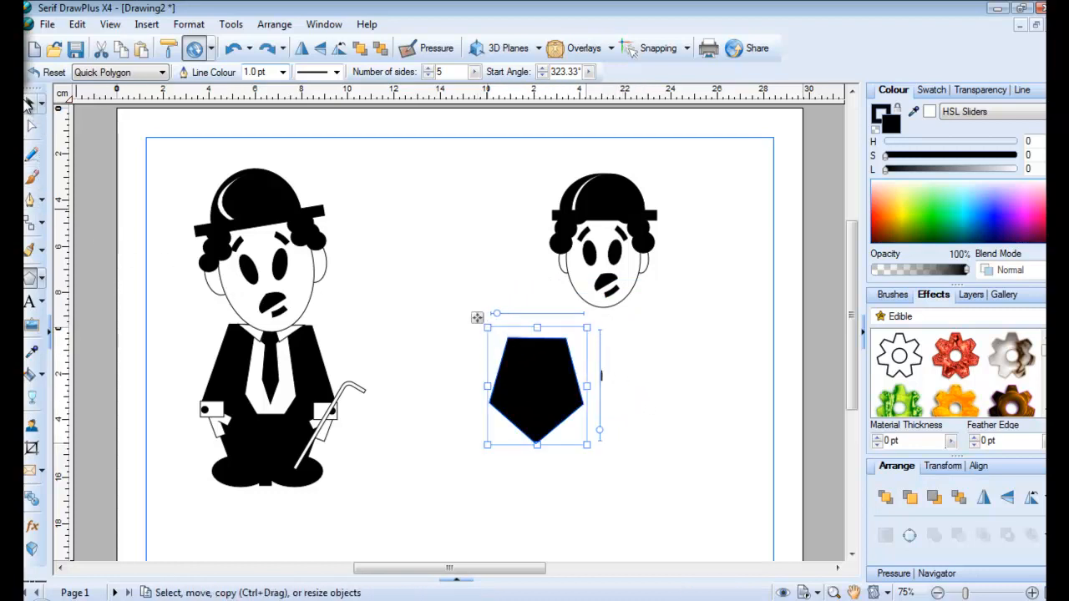
pyautogui.click(625, 373)
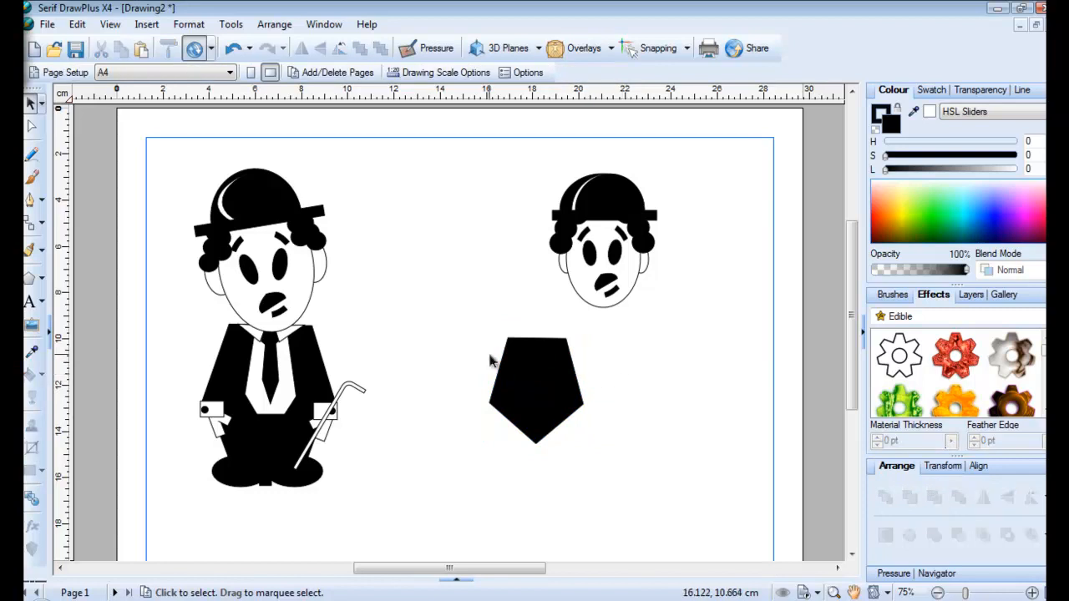
pyautogui.click(493, 380)
pyautogui.moveTo(588, 445); pyautogui.dragTo(588, 452)
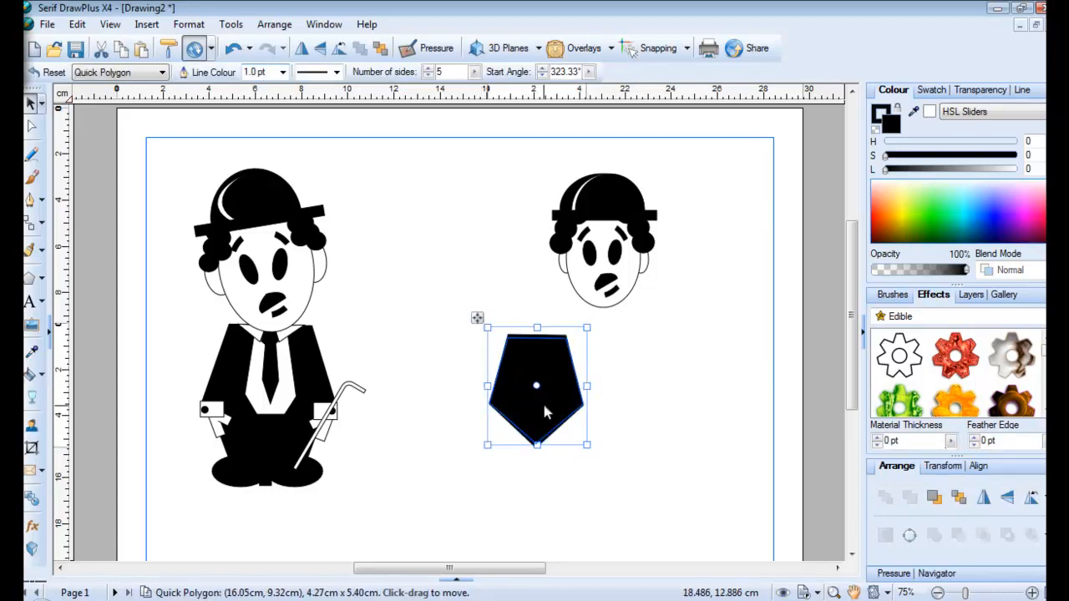
# Turn a pentagon copy white (L 100) and narrow it into a V-shaped shirt front
pyautogui.click(931, 112)
pyautogui.moveTo(590, 387); pyautogui.dragTo(539, 382)
pyautogui.moveTo(477, 318); pyautogui.dragTo(501, 320)
pyautogui.click(418, 394)
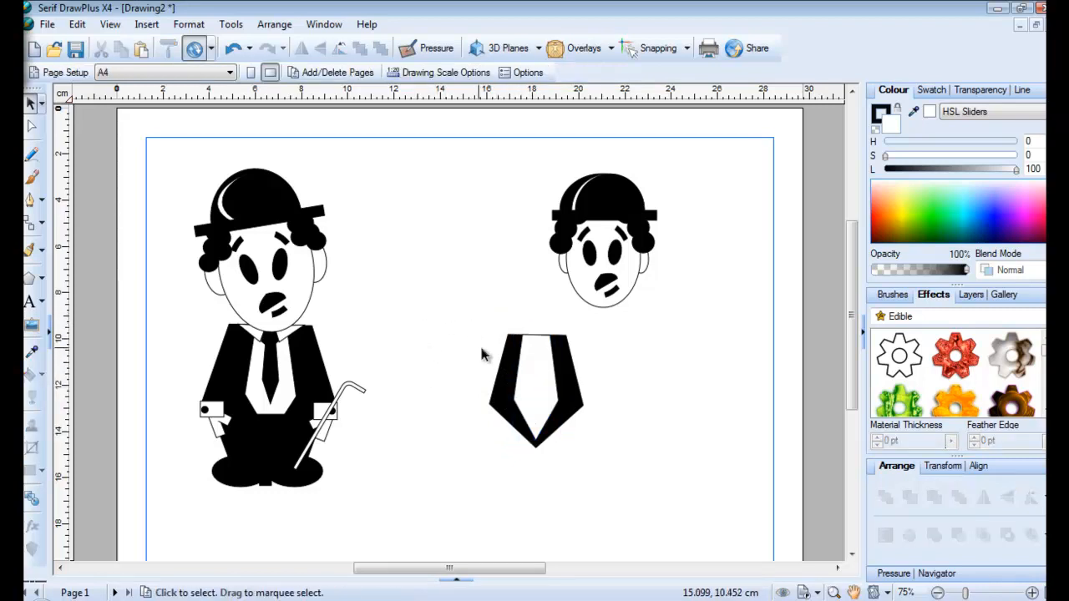
# Turn a shirt-front copy black and squeeze it into a narrow tie, about 0.49 × 3.14 cm
pyautogui.click(548, 407)
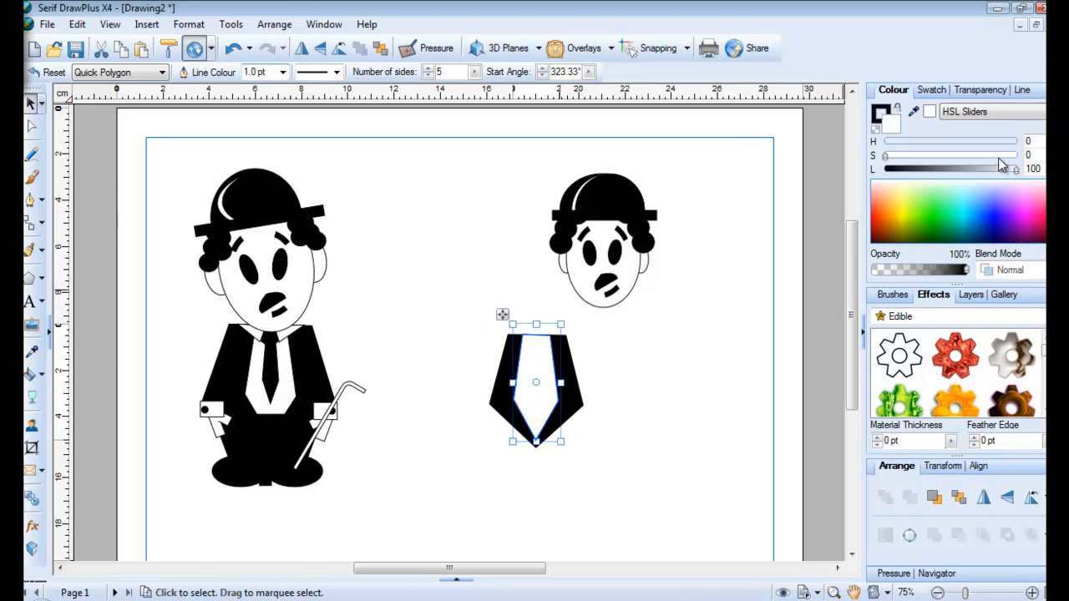
pyautogui.moveTo(1017, 170); pyautogui.dragTo(856, 188)
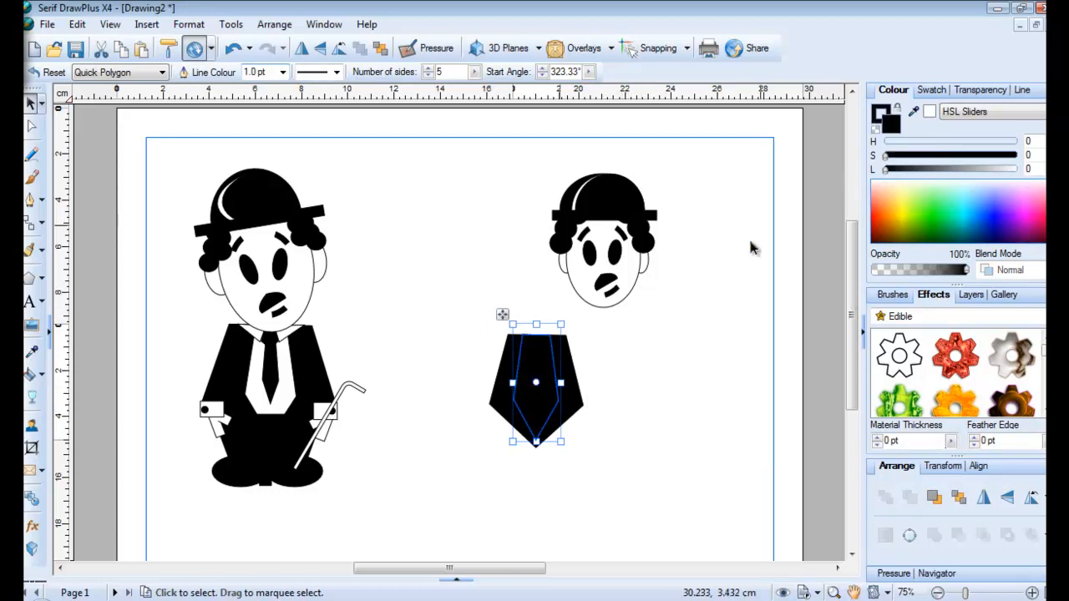
pyautogui.moveTo(560, 382); pyautogui.dragTo(543, 356)
pyautogui.moveTo(544, 443); pyautogui.dragTo(537, 389)
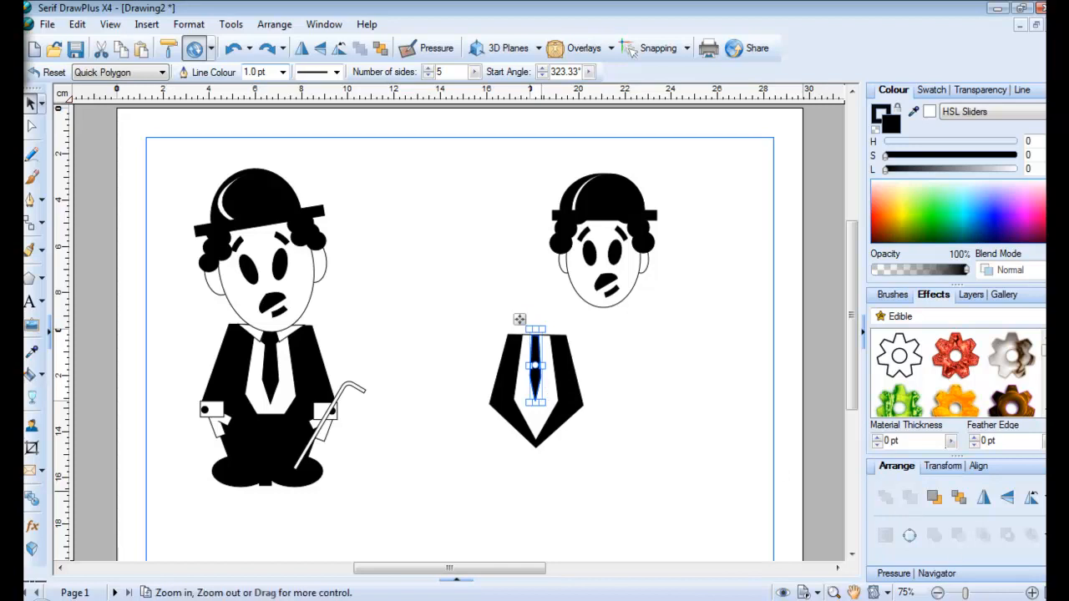
# At 200% zoom, place a small black pentagon, about 0.49 × 0.53 cm, on the tie's top as its knot
pyautogui.click(1032, 592)
pyautogui.click(1032, 592)
pyautogui.click(1032, 593)
pyautogui.click(669, 465)
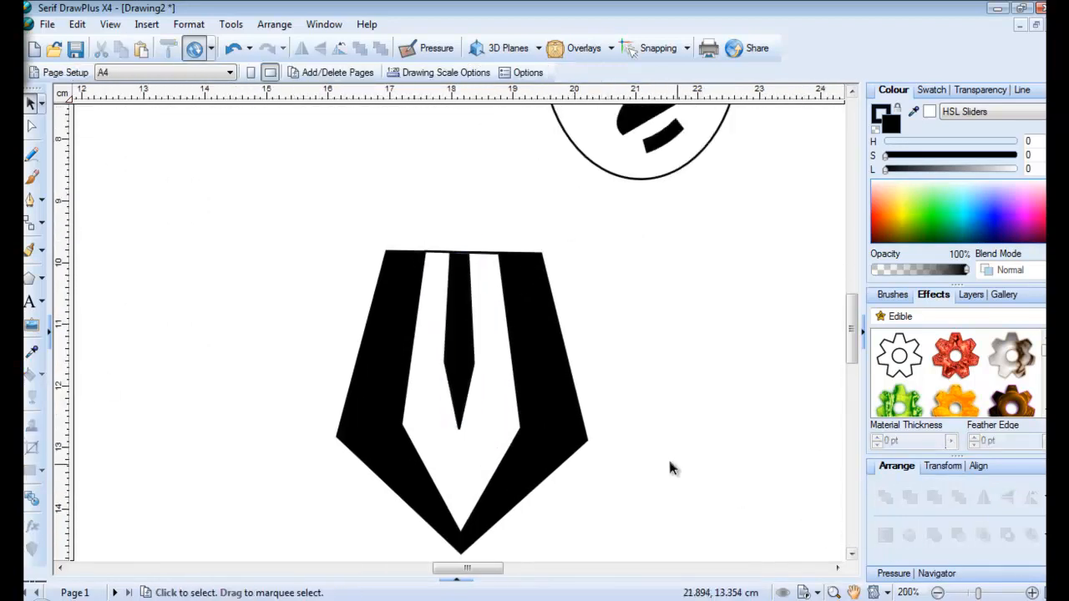
pyautogui.click(30, 278)
pyautogui.moveTo(248, 259); pyautogui.dragTo(290, 276)
pyautogui.moveTo(290, 278); pyautogui.dragTo(291, 279)
pyautogui.moveTo(238, 250); pyautogui.dragTo(478, 285)
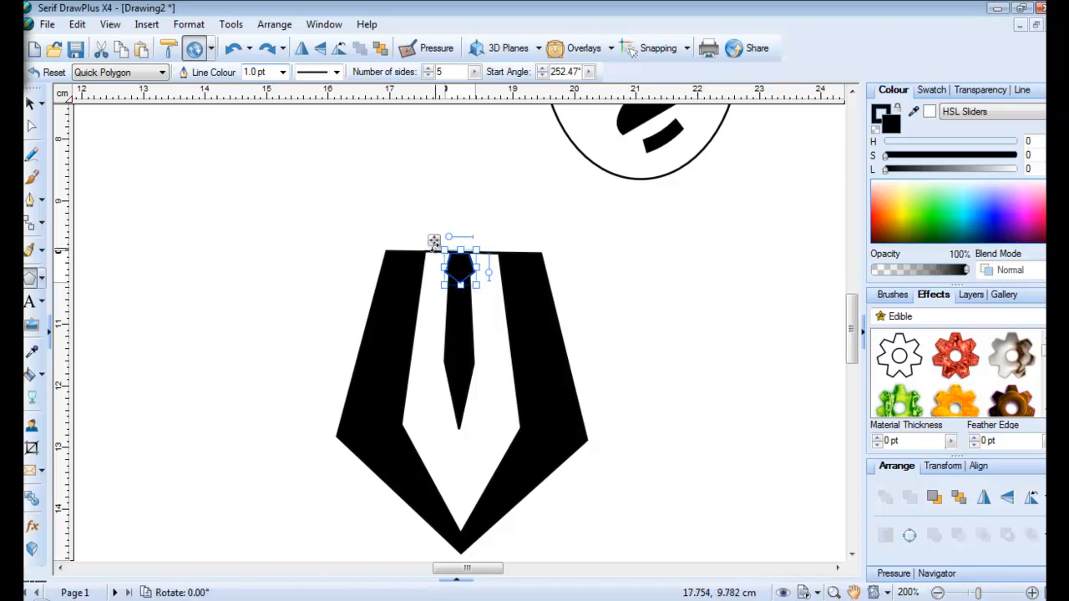
pyautogui.moveTo(434, 240); pyautogui.dragTo(434, 241)
pyautogui.click(287, 237)
pyautogui.click(42, 279)
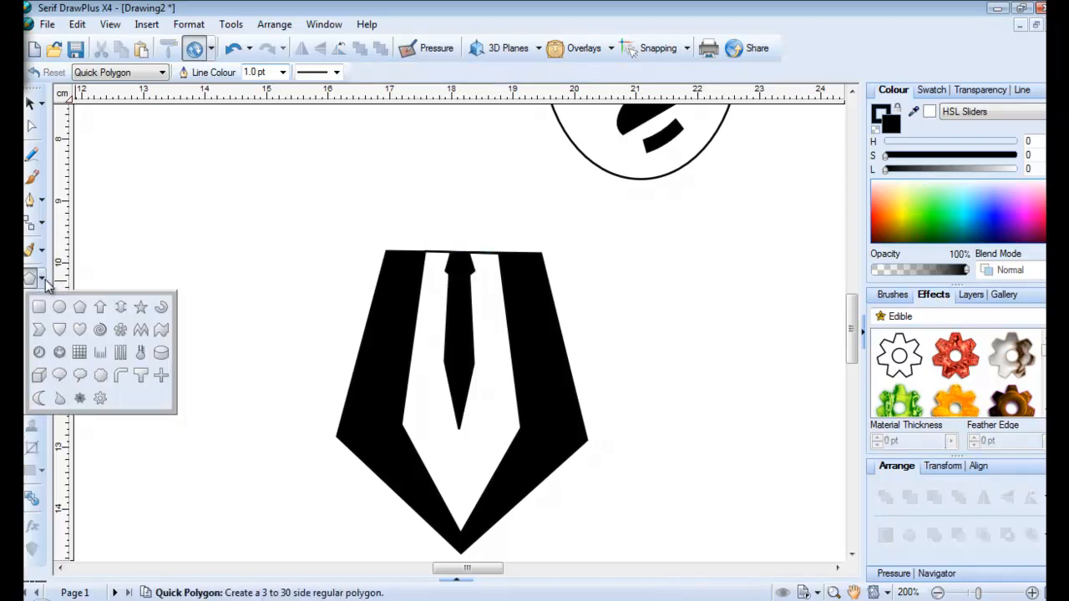
# Draw a thin white 3-sided triangle, rotate and flip it, and place it beside the tie knot as a collar point
pyautogui.click(72, 311)
pyautogui.moveTo(156, 213); pyautogui.dragTo(276, 323)
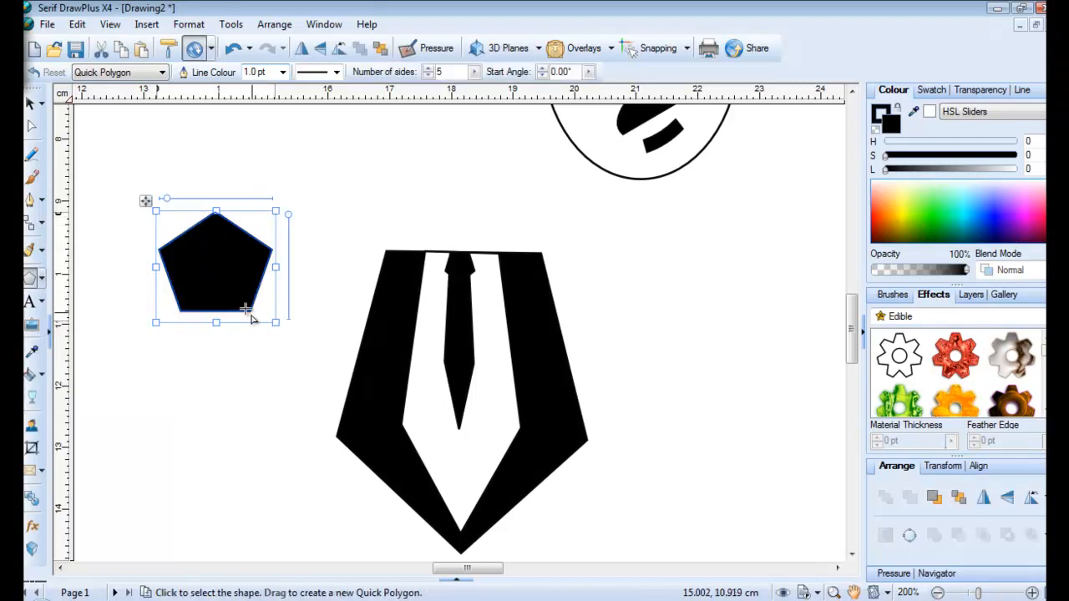
pyautogui.moveTo(167, 198); pyautogui.dragTo(130, 209)
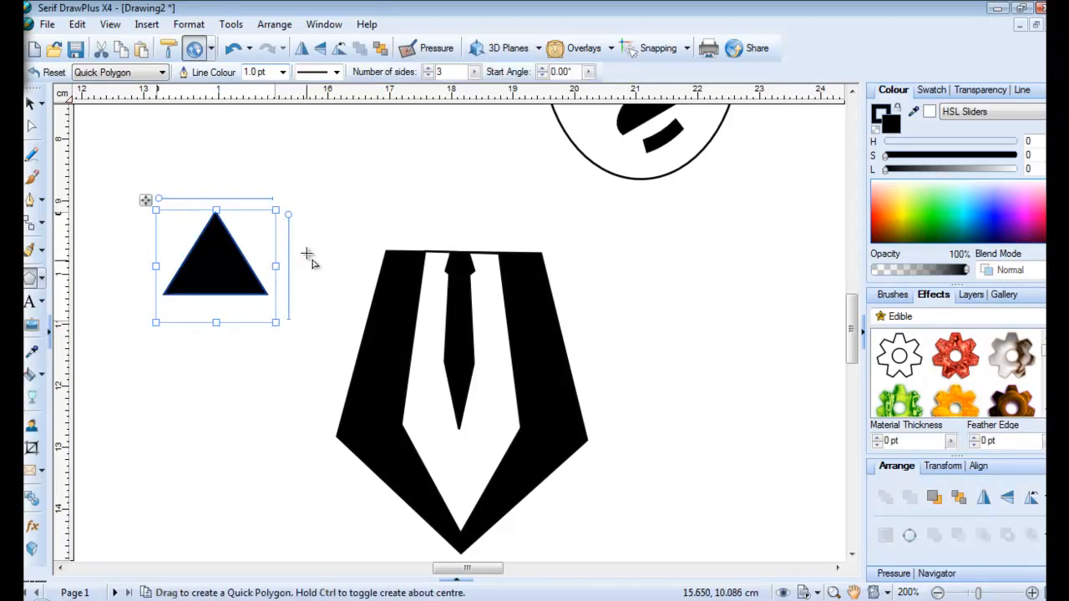
pyautogui.click(932, 115)
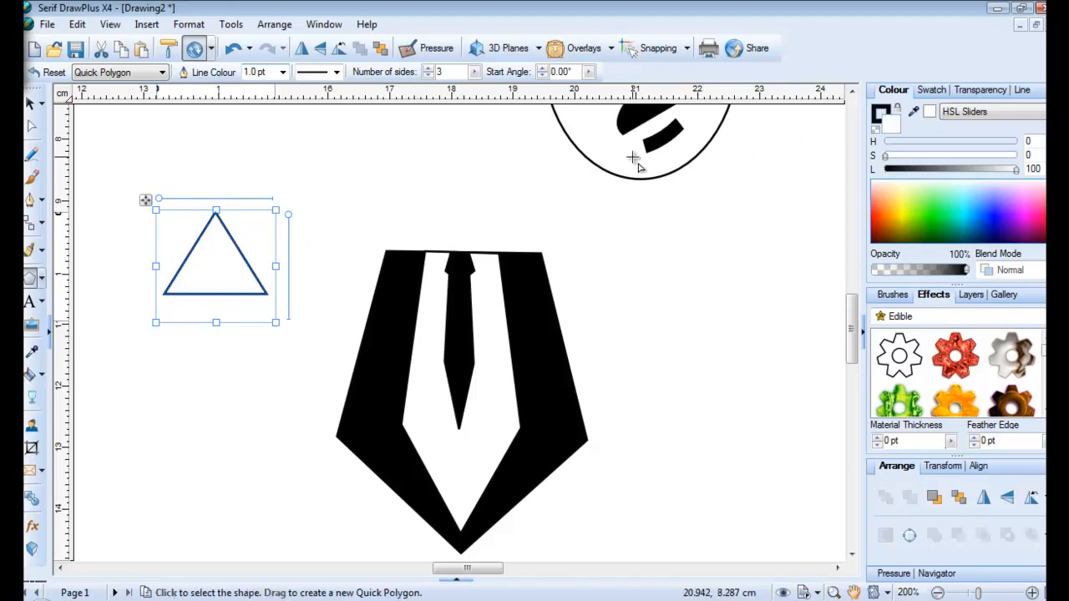
pyautogui.moveTo(276, 322); pyautogui.dragTo(188, 246)
pyautogui.moveTo(192, 205); pyautogui.dragTo(526, 232)
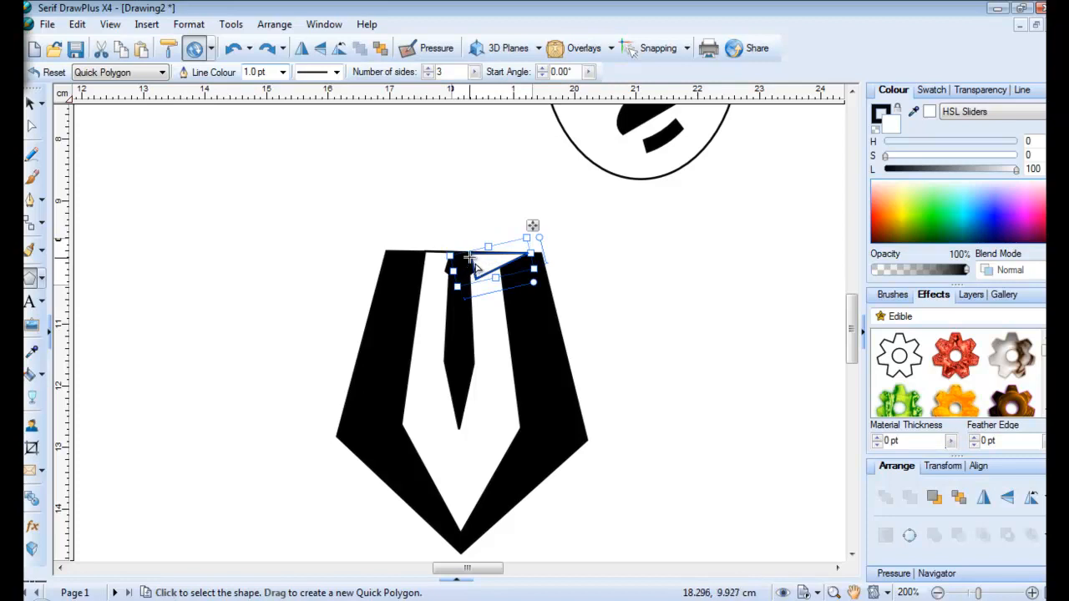
pyautogui.click(301, 50)
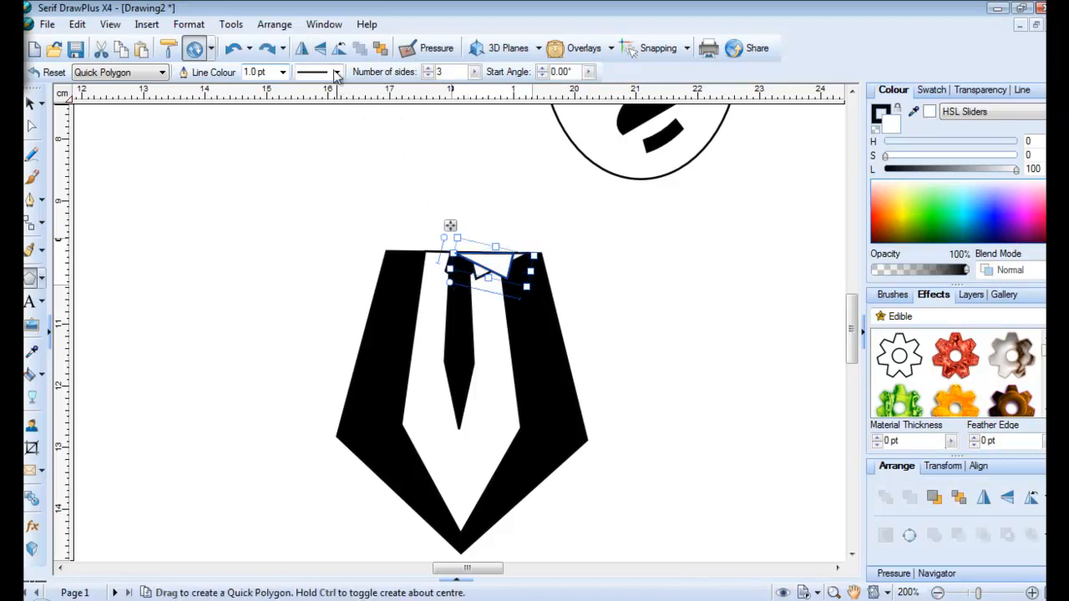
pyautogui.moveTo(449, 224); pyautogui.dragTo(391, 224)
pyautogui.click(328, 292)
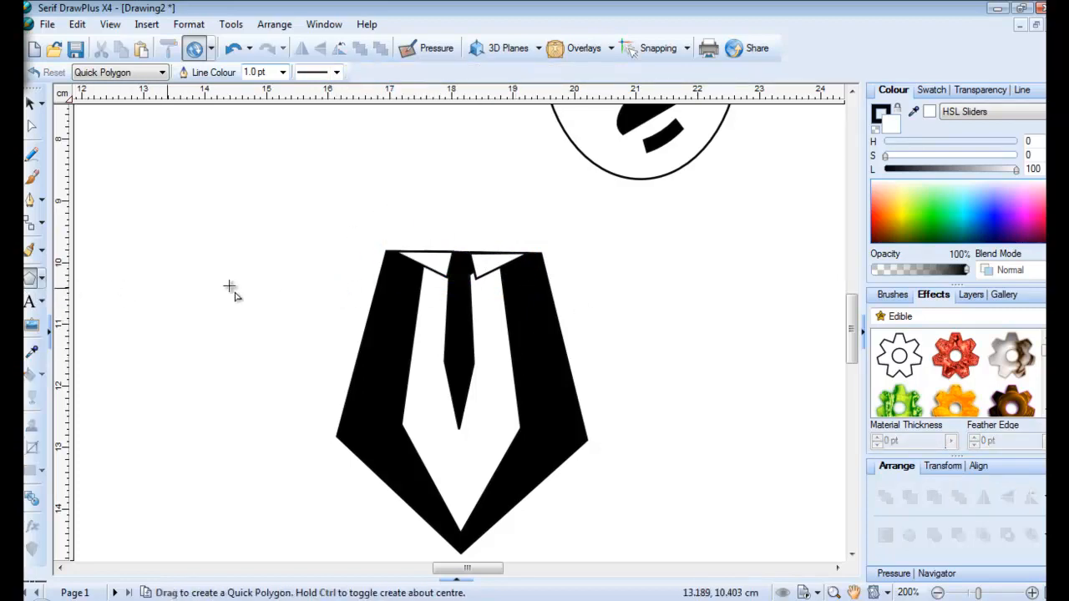
# Move a collar triangle to the left, turn it black and narrow it
pyautogui.click(436, 267)
pyautogui.moveTo(390, 225); pyautogui.dragTo(390, 229)
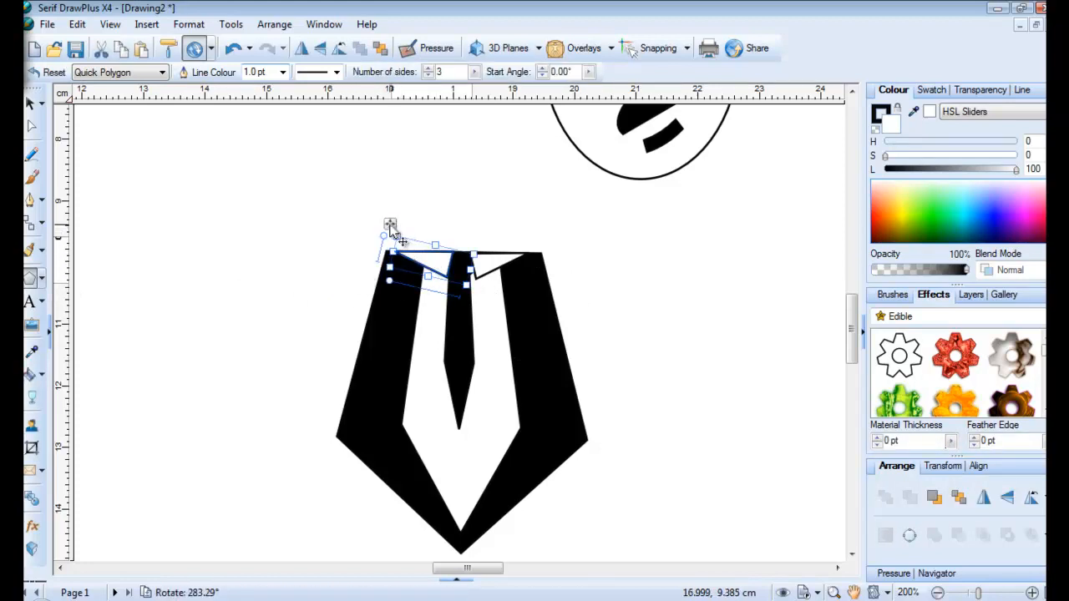
pyautogui.moveTo(390, 224); pyautogui.dragTo(265, 222)
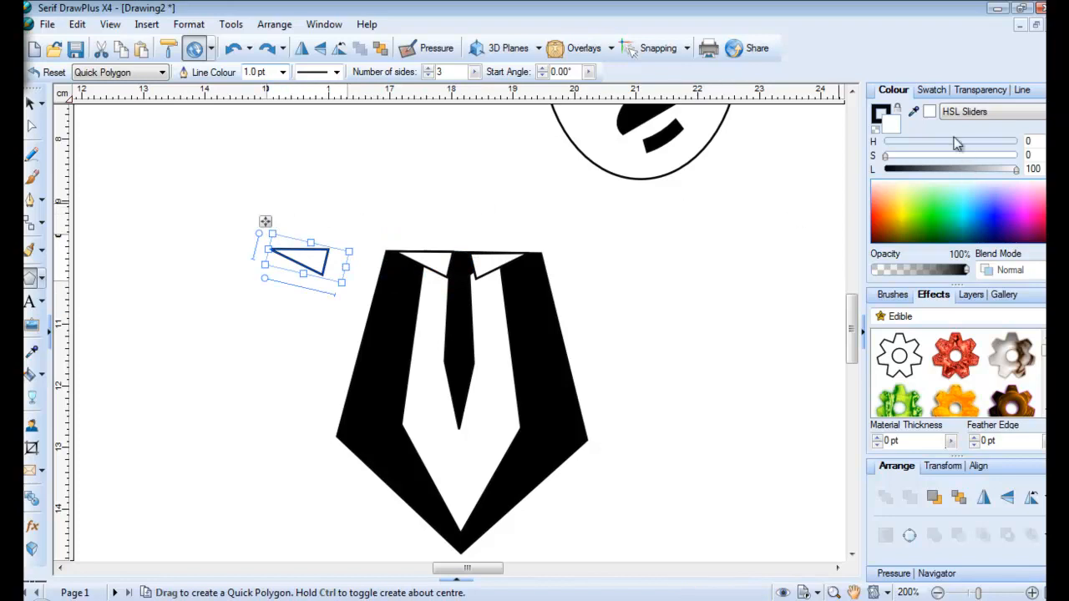
pyautogui.moveTo(1017, 171); pyautogui.dragTo(1042, 182)
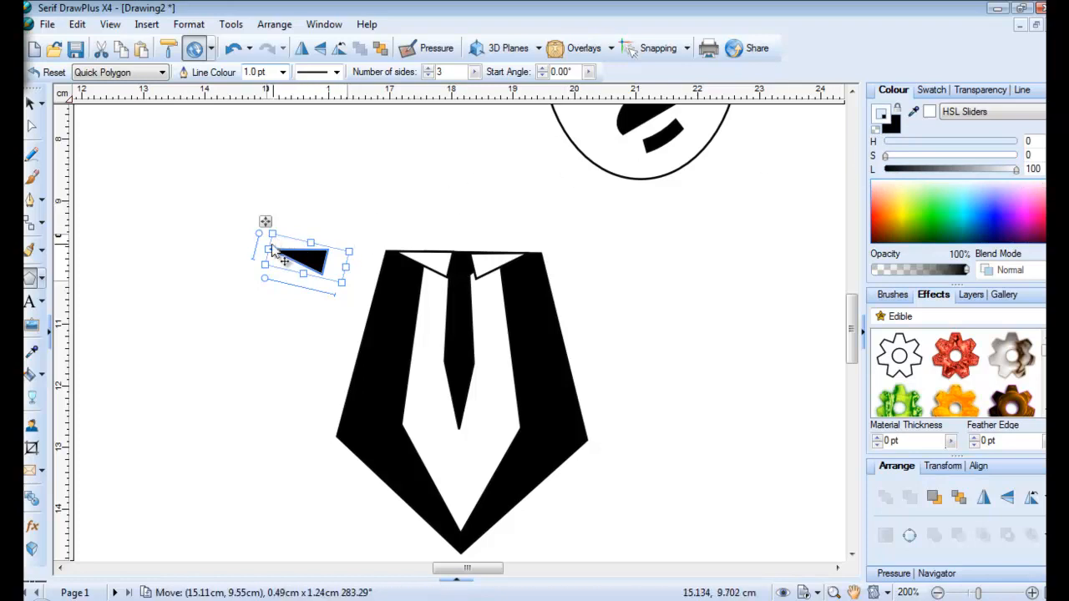
pyautogui.moveTo(268, 249); pyautogui.dragTo(391, 242)
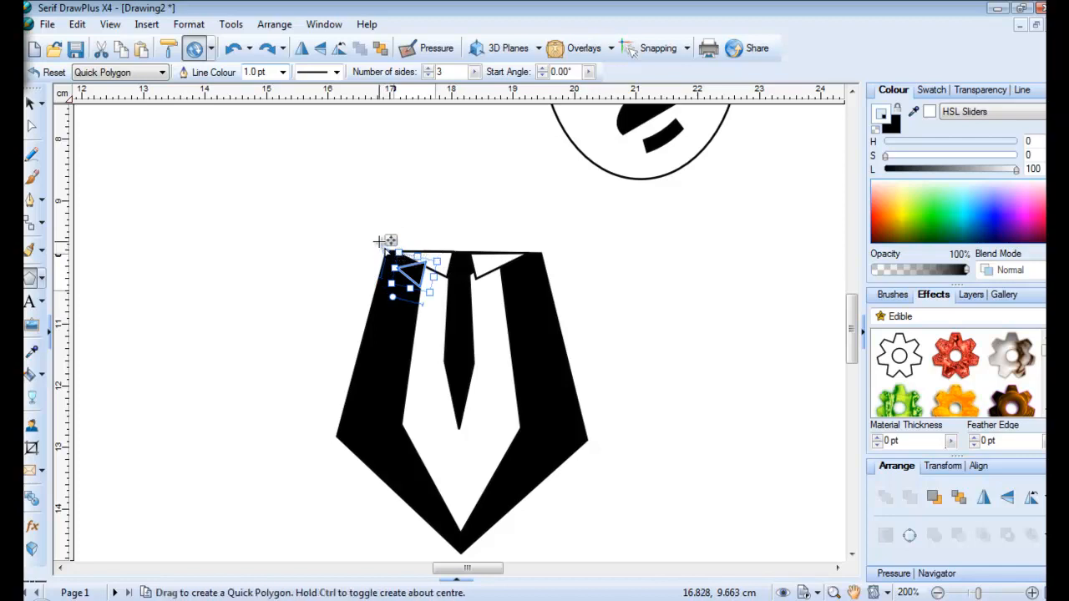
# Enlarge, thin and rotate the triangle into a lapel sliver along the jacket's left edge
pyautogui.moveTo(391, 241)
pyautogui.mouseDown()
pyautogui.moveTo(419, 245)
pyautogui.moveTo(372, 243)
pyautogui.mouseUp()
pyautogui.moveTo(403, 294); pyautogui.dragTo(332, 447)
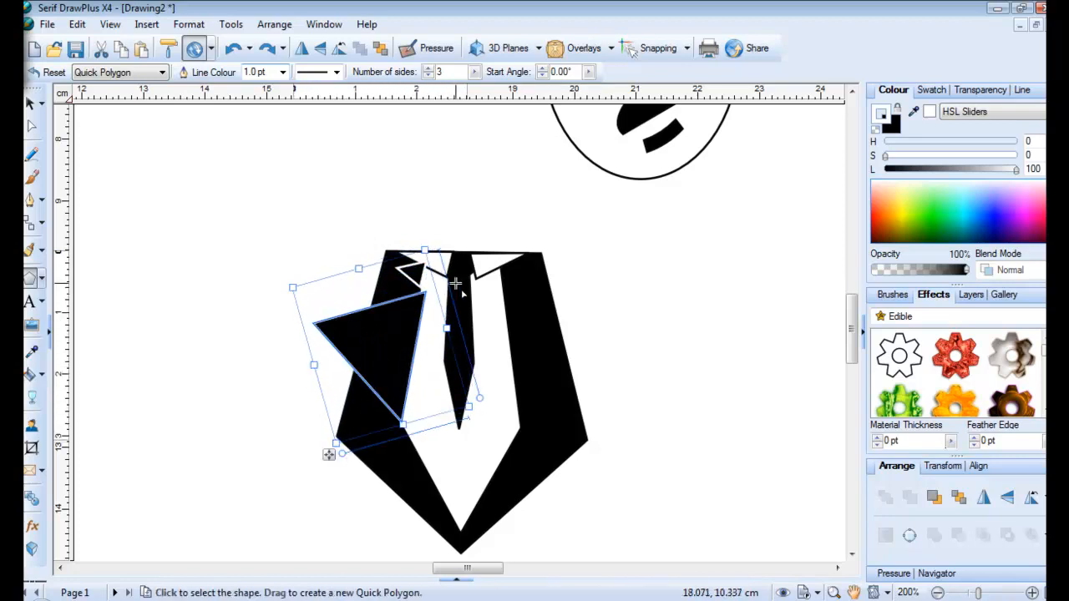
pyautogui.moveTo(431, 246); pyautogui.dragTo(427, 245)
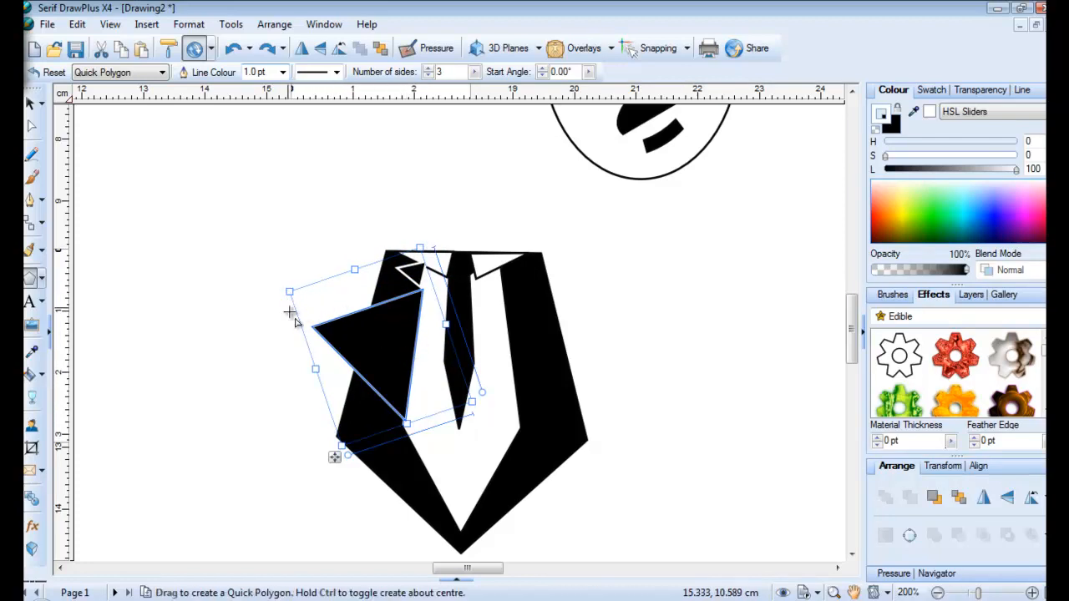
pyautogui.moveTo(316, 370); pyautogui.dragTo(417, 351)
pyautogui.moveTo(440, 238); pyautogui.dragTo(447, 273)
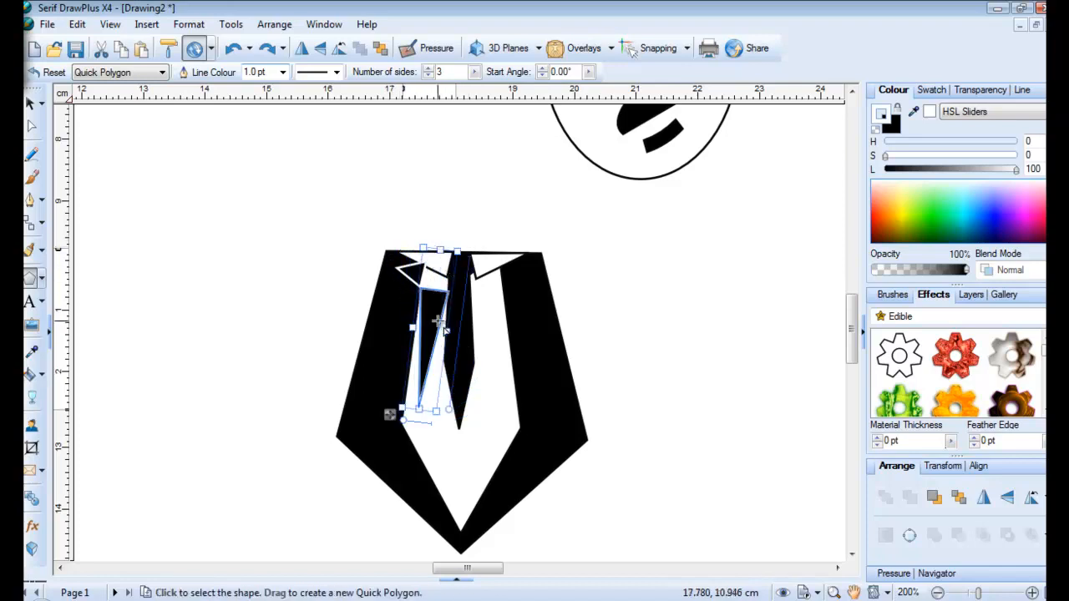
pyautogui.moveTo(389, 413); pyautogui.dragTo(366, 412)
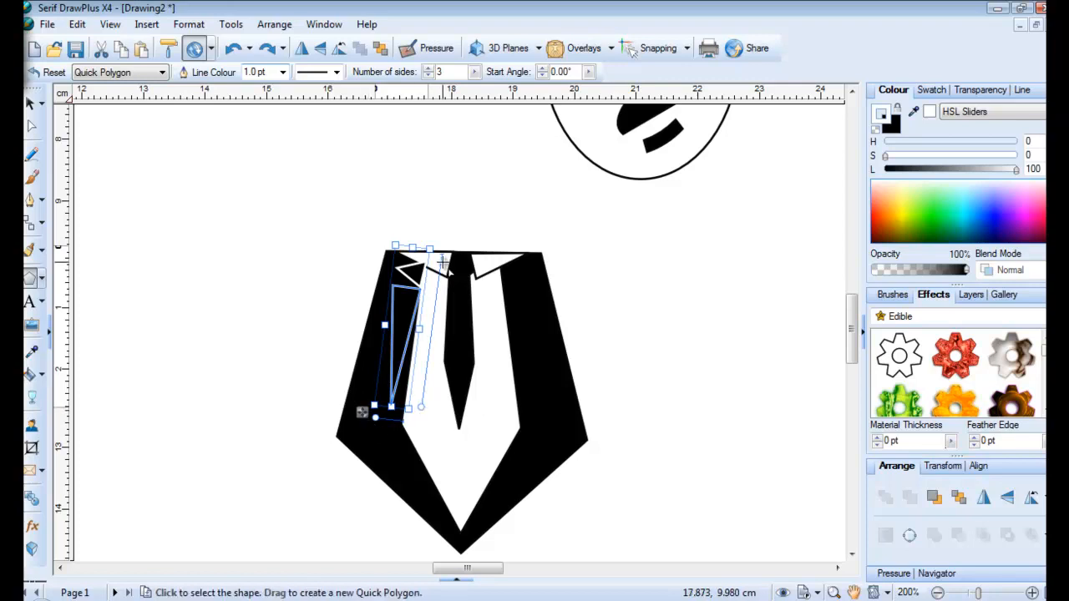
pyautogui.moveTo(433, 244); pyautogui.dragTo(429, 241)
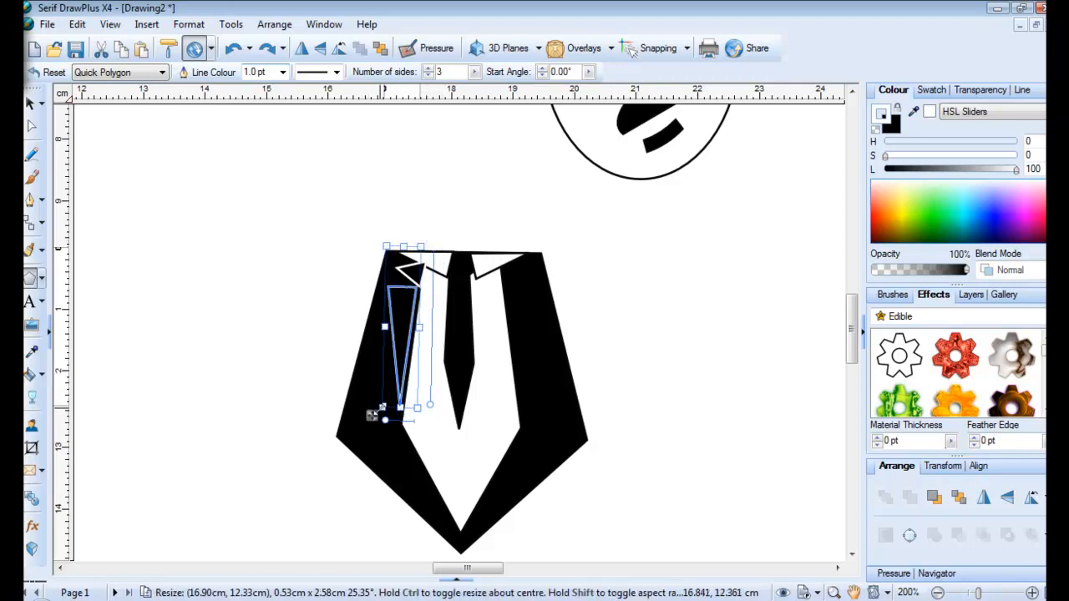
pyautogui.moveTo(373, 422); pyautogui.dragTo(378, 423)
pyautogui.moveTo(312, 249); pyautogui.dragTo(294, 205)
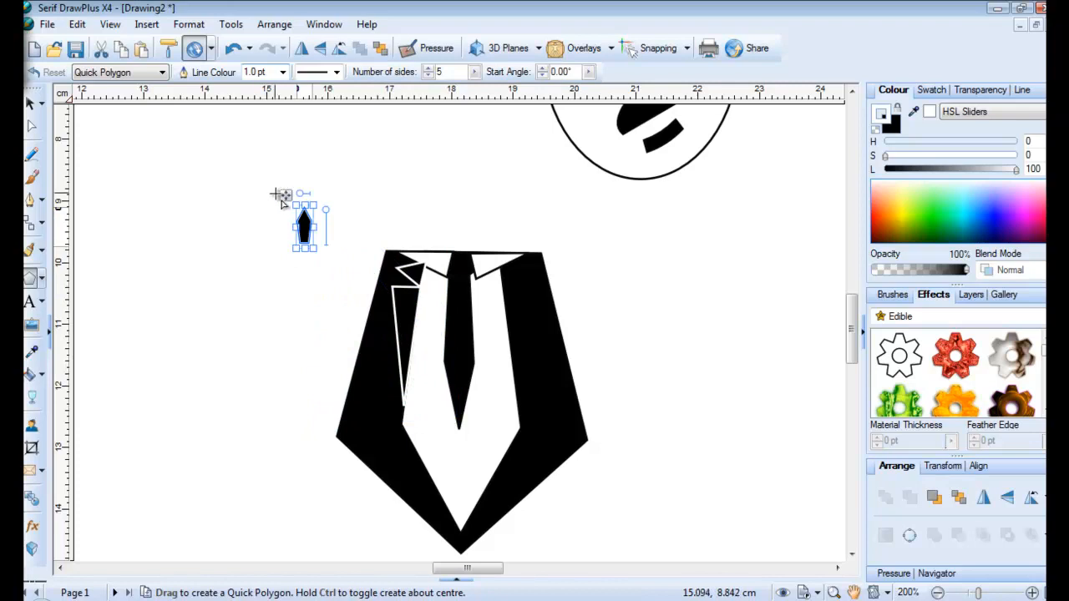
# Delete the stray pentagon, then group, flip and move the left lapel shapes to the jacket's right edge
pyautogui.press('Delete')
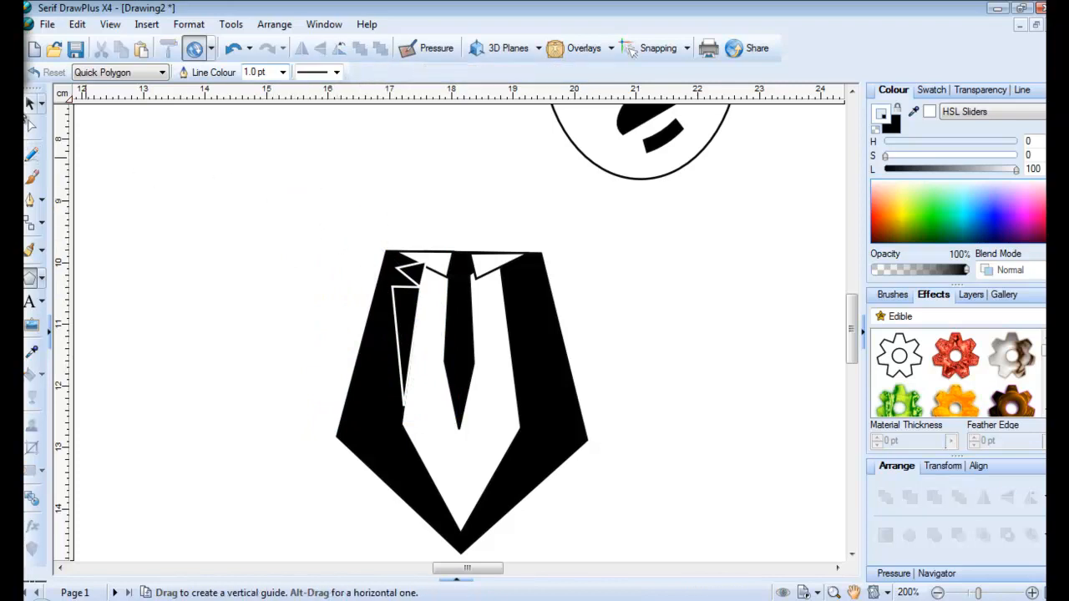
pyautogui.click(30, 102)
pyautogui.moveTo(382, 236); pyautogui.dragTo(432, 437)
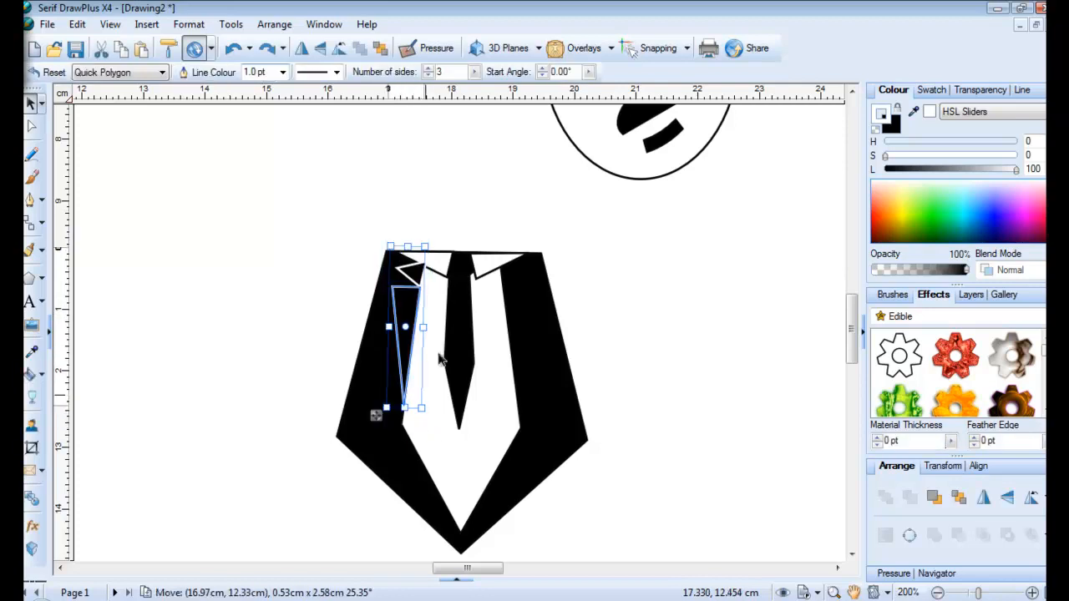
pyautogui.keyDown('shift'); pyautogui.click(420, 282); pyautogui.keyUp('shift')
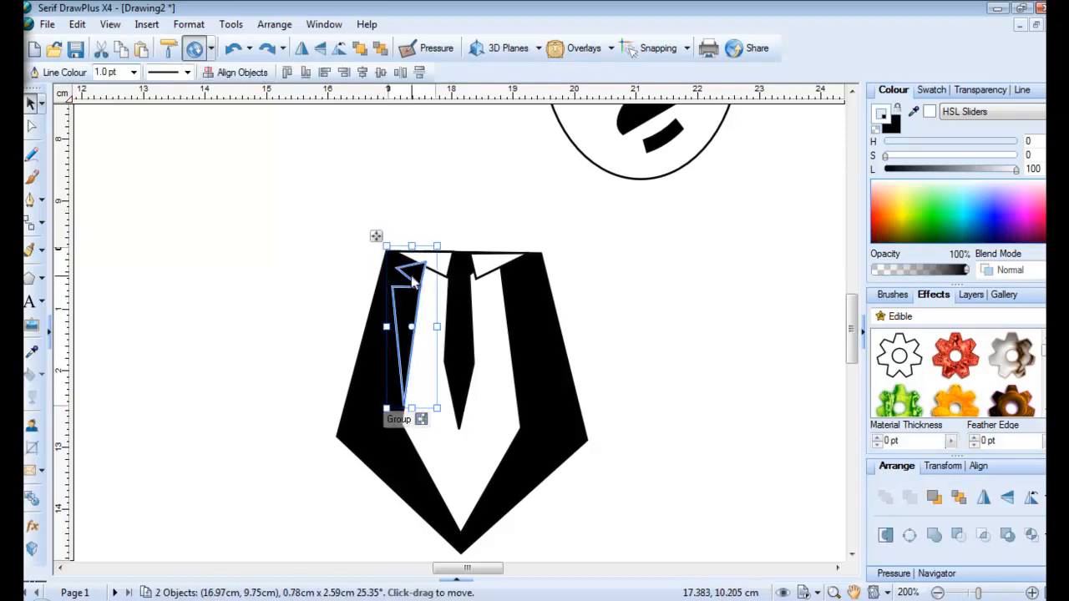
pyautogui.click(416, 419)
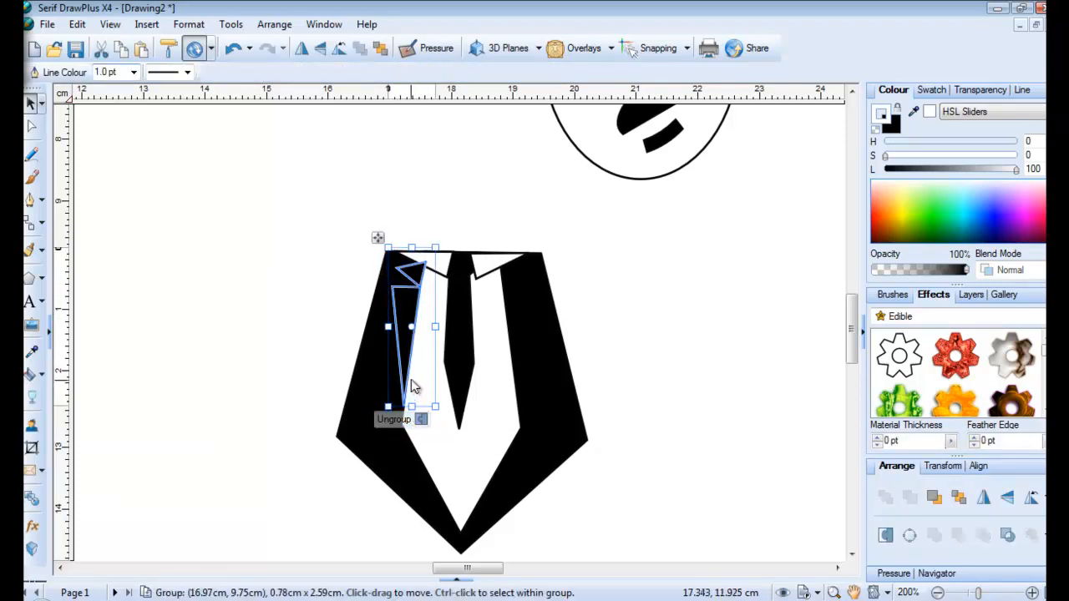
pyautogui.click(310, 49)
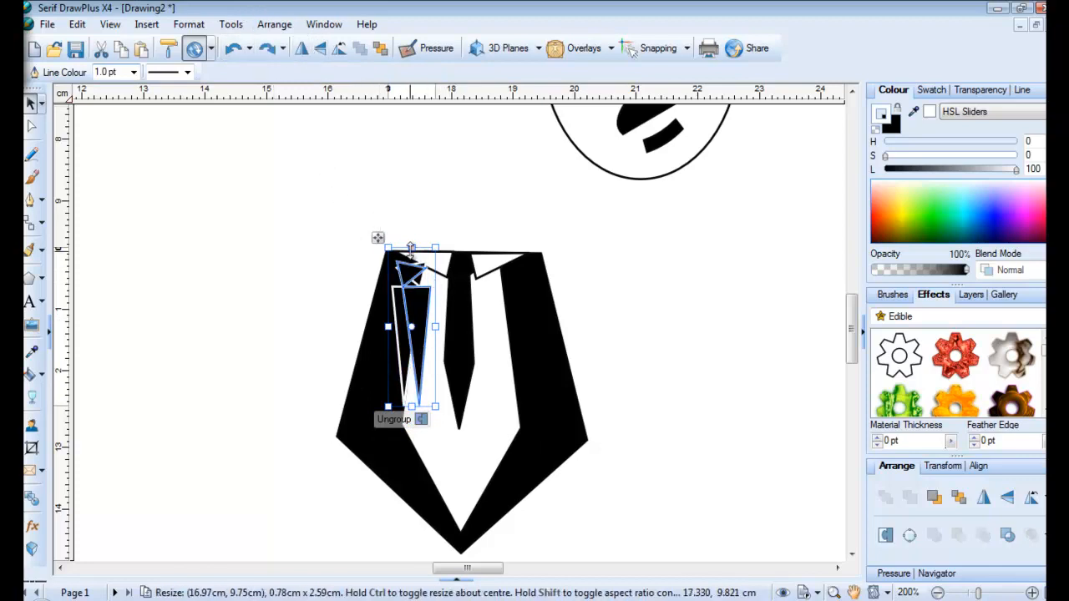
pyautogui.moveTo(423, 357); pyautogui.dragTo(522, 360)
pyautogui.moveTo(545, 248); pyautogui.dragTo(548, 253)
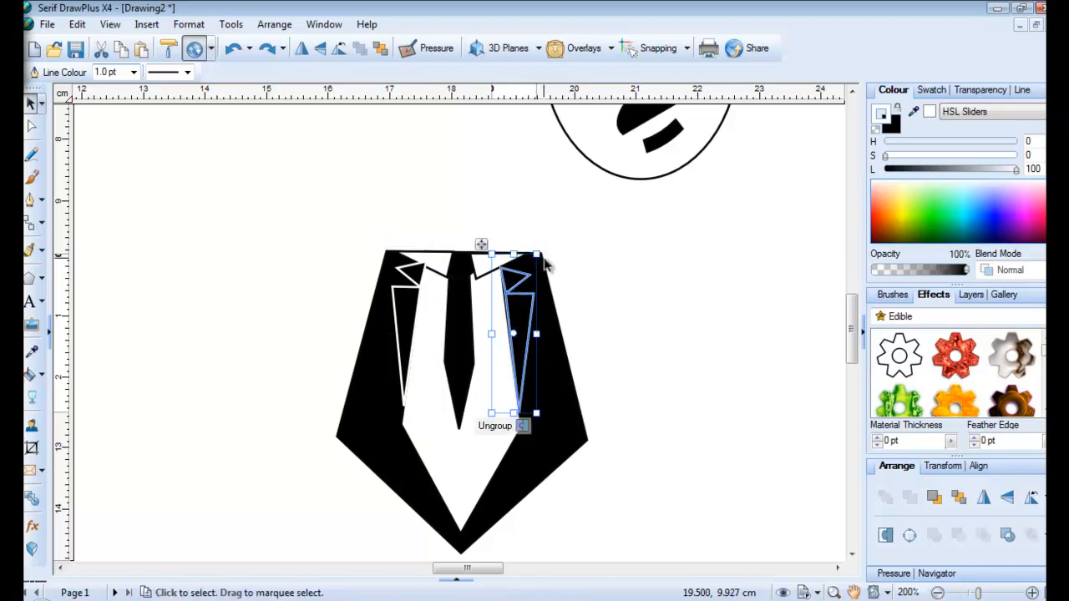
# Bring the collar triangles in front of the lapels
pyautogui.click(431, 267)
pyautogui.click(495, 266)
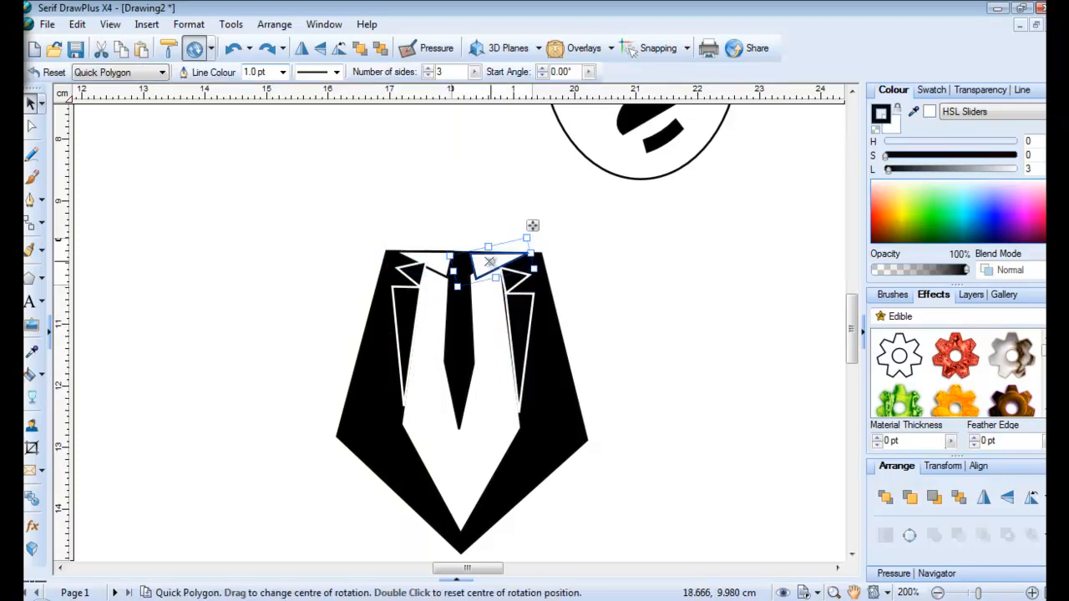
pyautogui.keyDown('shift'); pyautogui.click(427, 265); pyautogui.keyUp('shift')
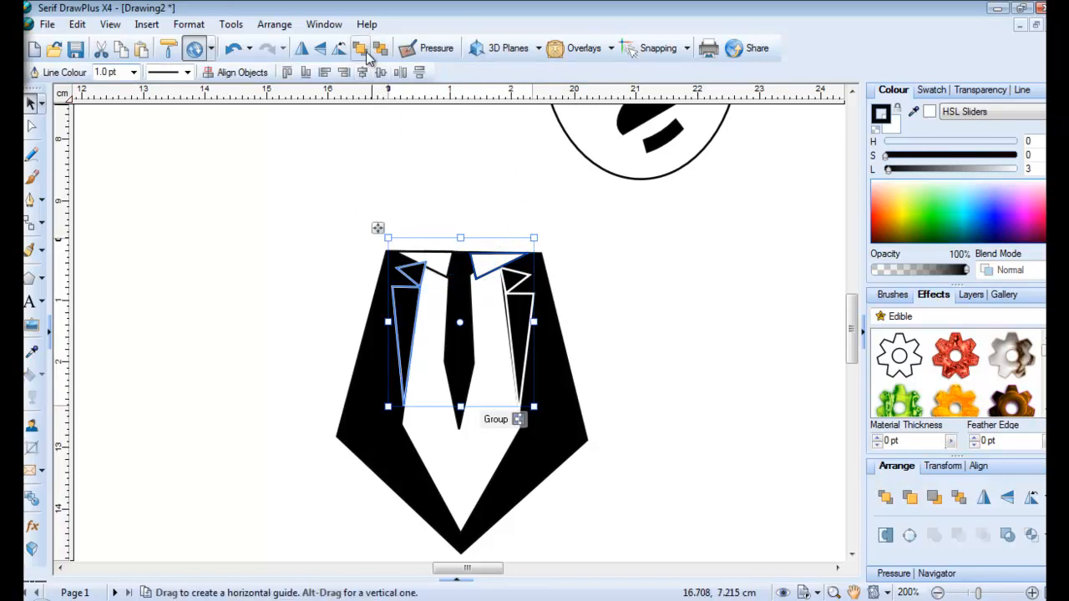
pyautogui.click(325, 215)
pyautogui.click(439, 269)
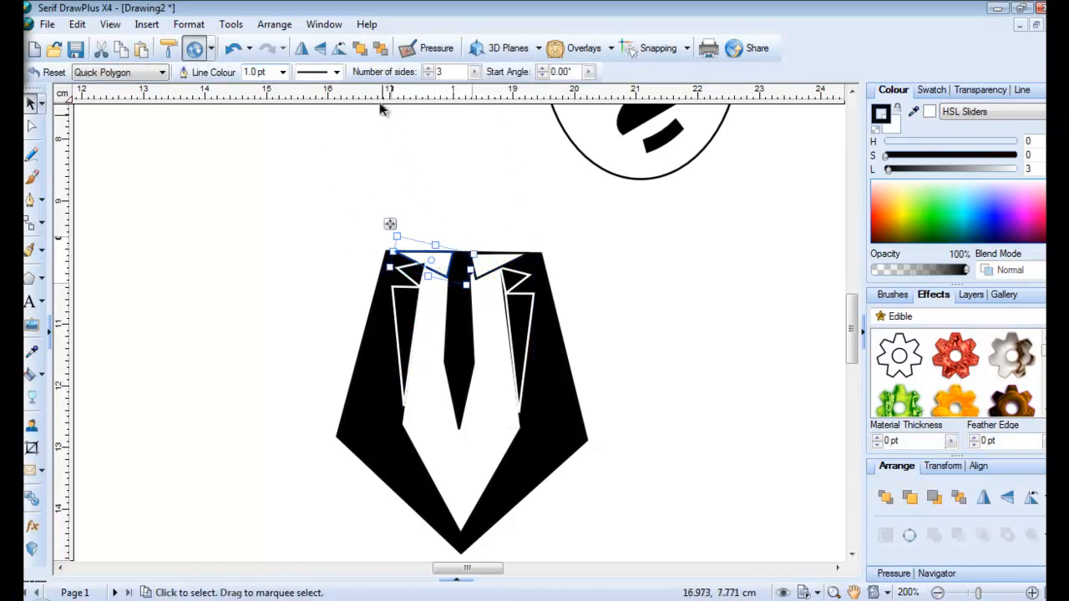
pyautogui.click(360, 49)
pyautogui.click(322, 257)
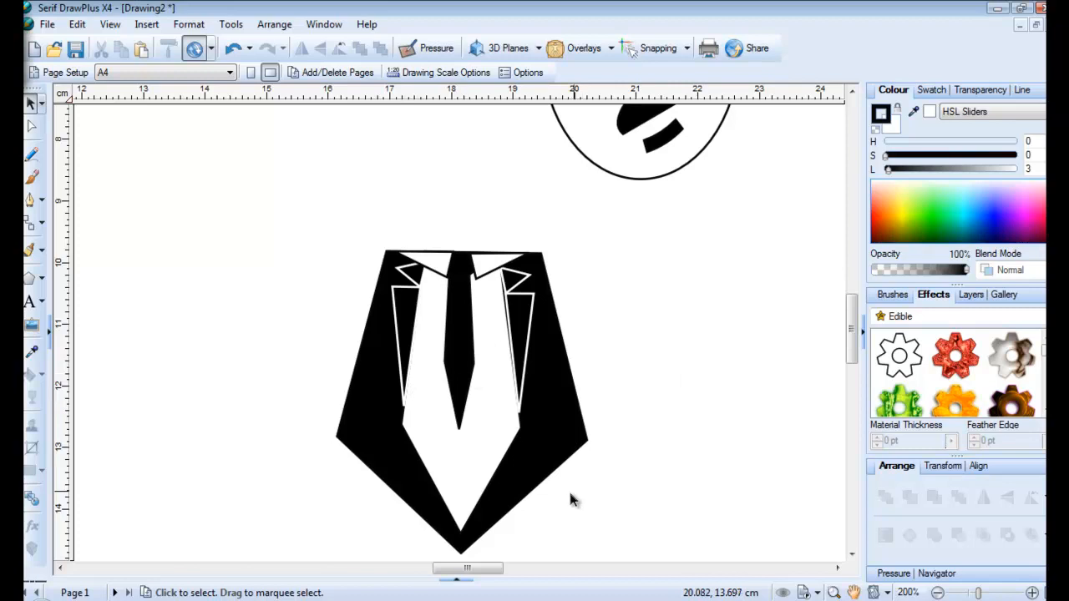
# Draw a black pentagon on the second figure's suit and narrow and shorten it into trousers
pyautogui.click(937, 594)
pyautogui.click(937, 594)
pyautogui.click(937, 594)
pyautogui.click(937, 593)
pyautogui.click(937, 594)
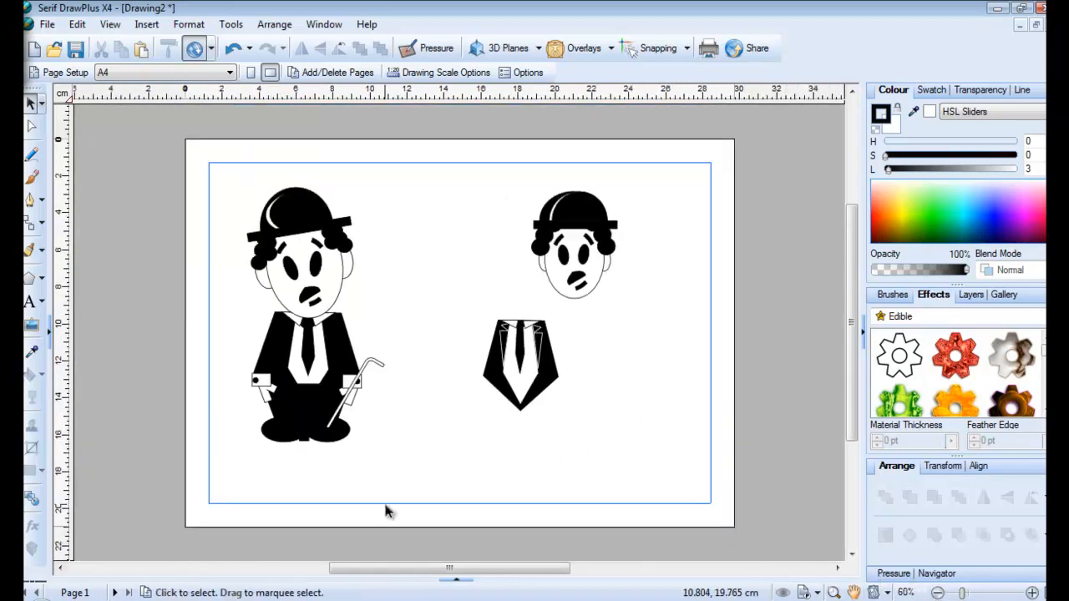
pyautogui.click(30, 278)
pyautogui.moveTo(386, 248); pyautogui.dragTo(498, 357)
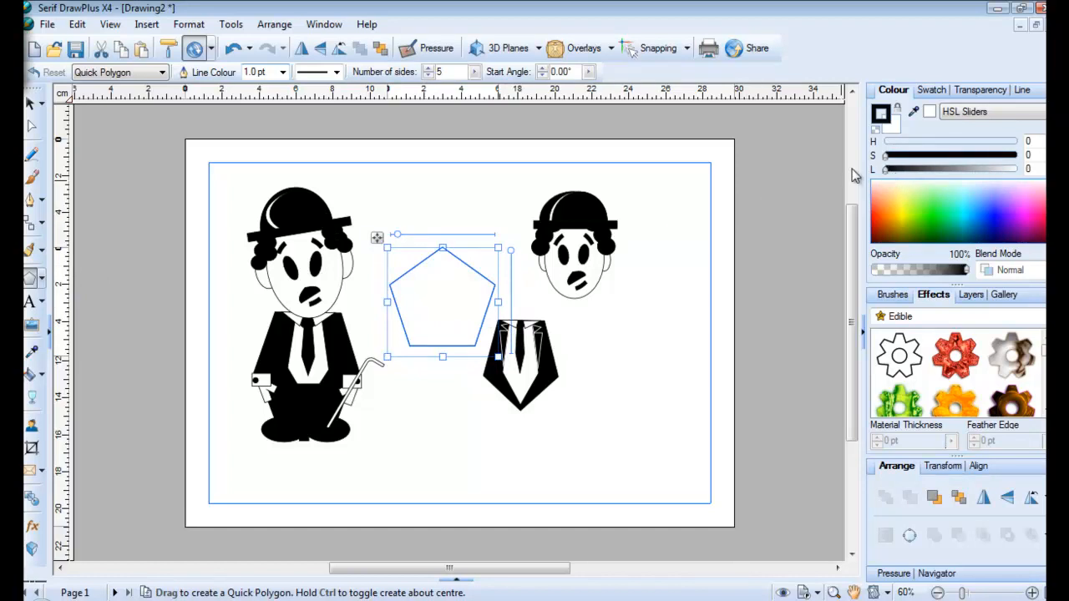
pyautogui.moveTo(1019, 170); pyautogui.dragTo(885, 169)
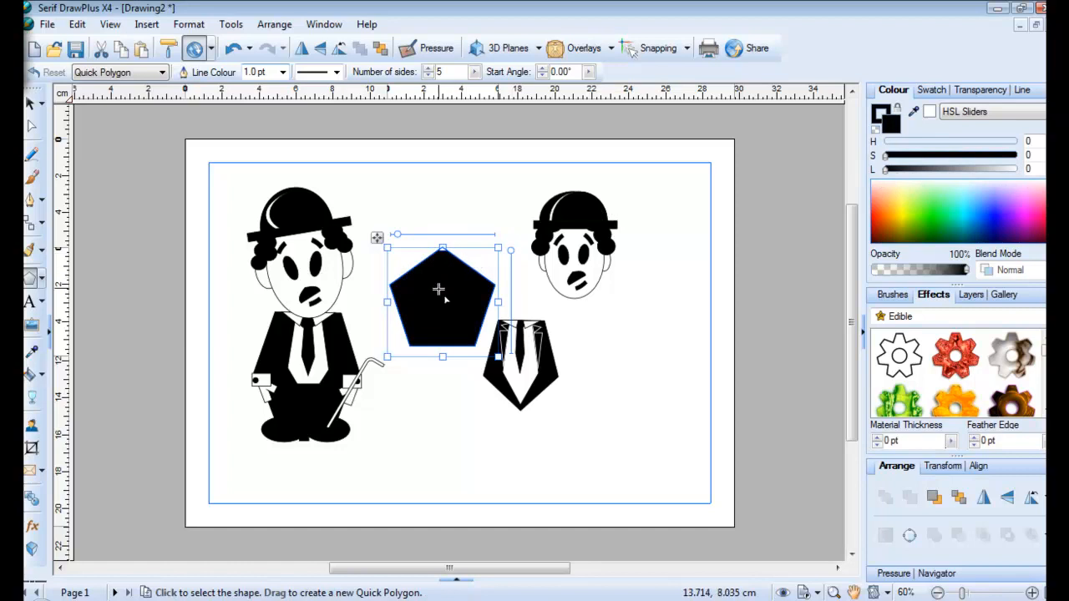
pyautogui.moveTo(377, 238); pyautogui.dragTo(473, 334)
pyautogui.moveTo(591, 390); pyautogui.dragTo(548, 394)
pyautogui.moveTo(481, 394); pyautogui.dragTo(490, 393)
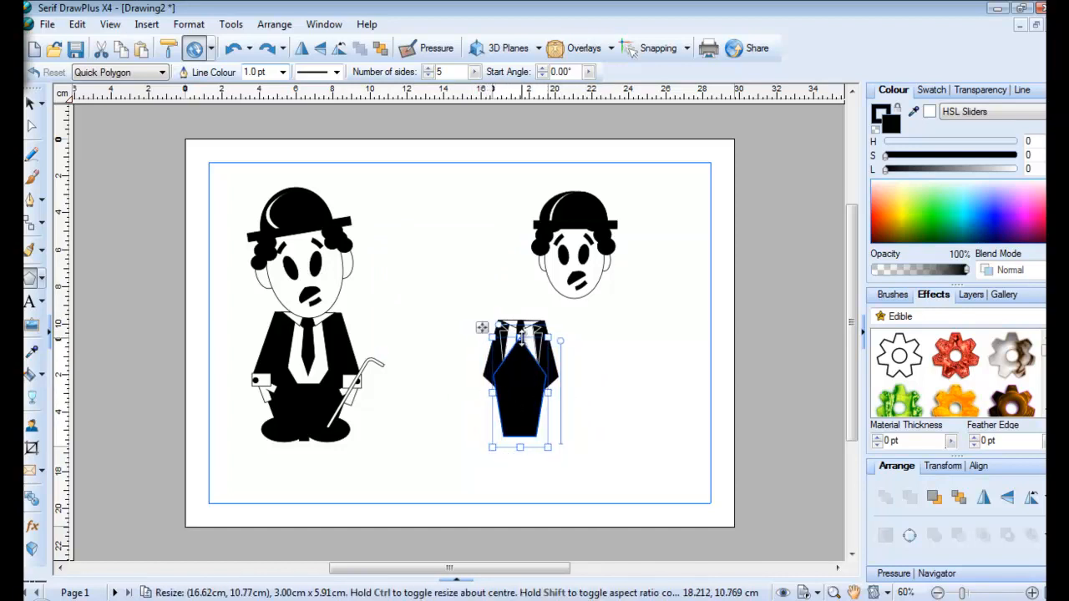
pyautogui.moveTo(521, 338); pyautogui.dragTo(511, 413)
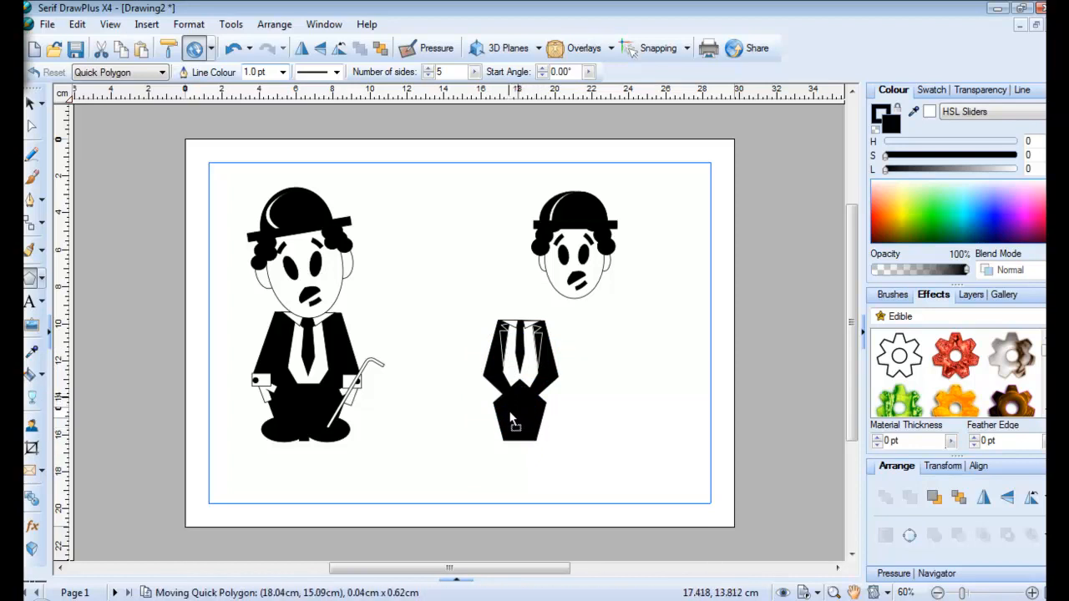
# Remove an accidental tiny polygon and tuck the trousers up behind the jacket
pyautogui.moveTo(409, 404); pyautogui.dragTo(409, 405)
pyautogui.press('Delete')
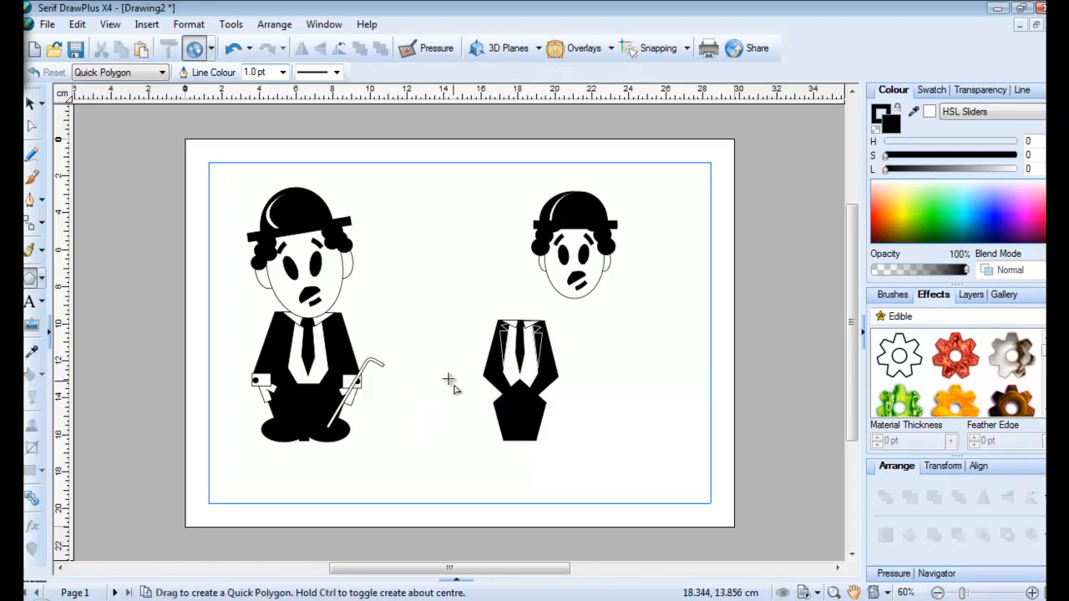
pyautogui.click(30, 102)
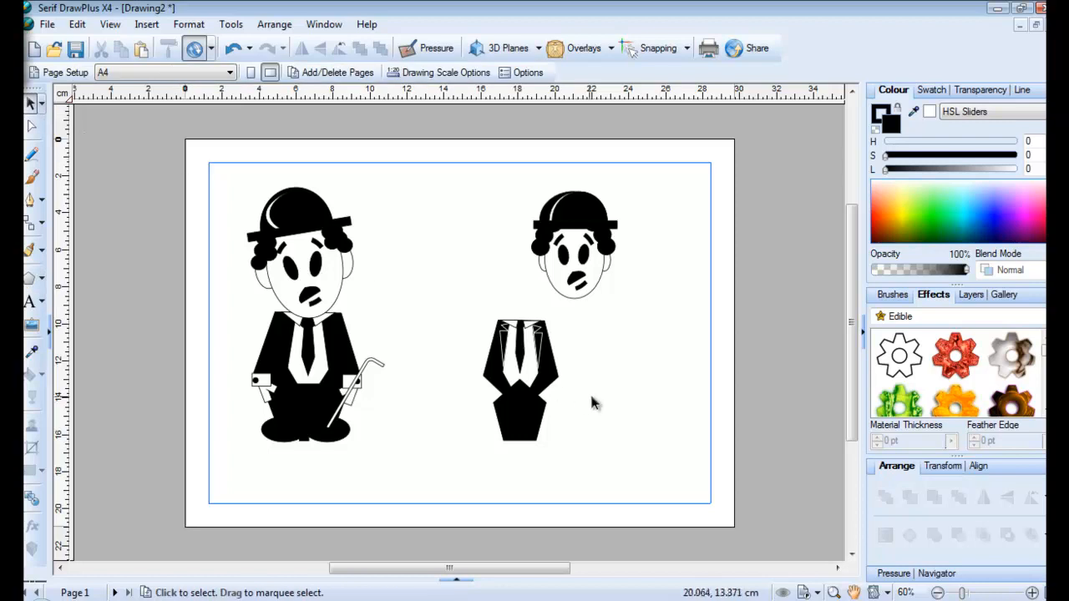
pyautogui.click(538, 424)
pyautogui.moveTo(538, 425); pyautogui.dragTo(553, 392)
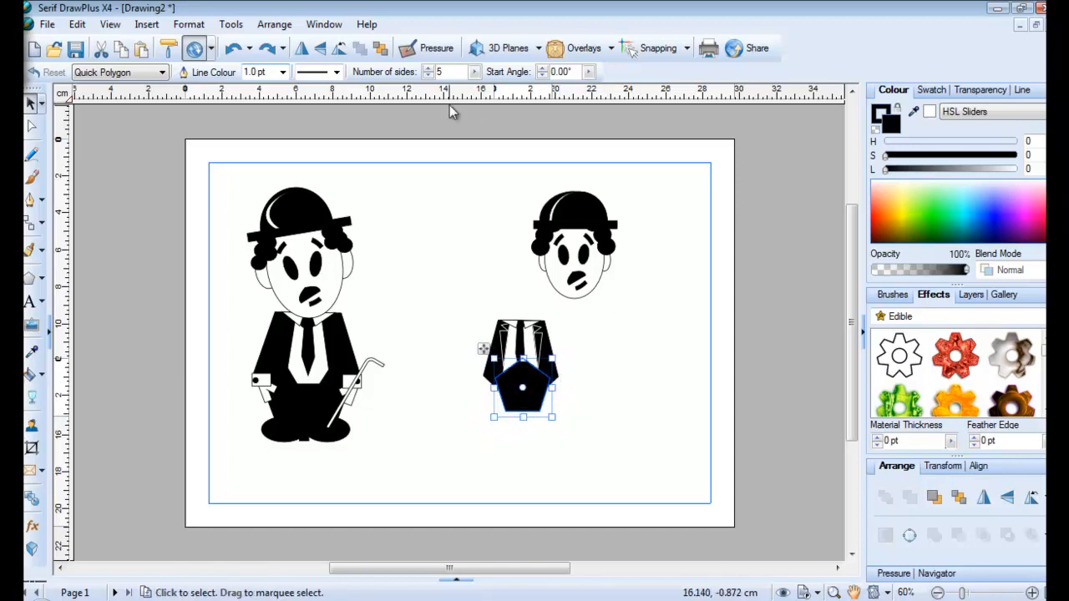
pyautogui.click(380, 48)
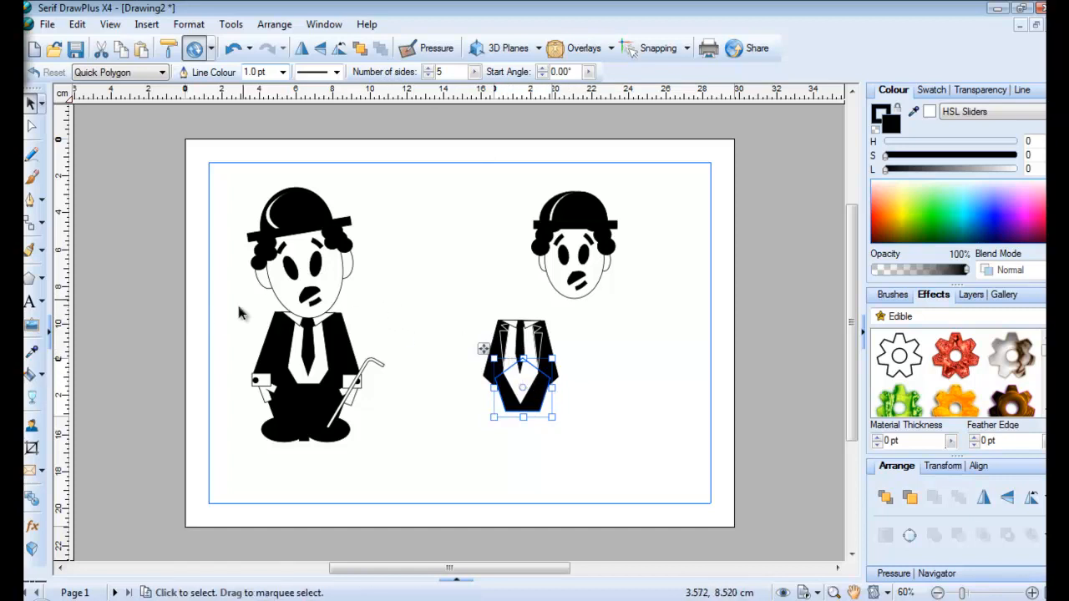
# Add a small near-square rectangle on the trousers below the jacket
pyautogui.click(1032, 593)
pyautogui.click(1032, 593)
pyautogui.click(1032, 594)
pyautogui.click(741, 467)
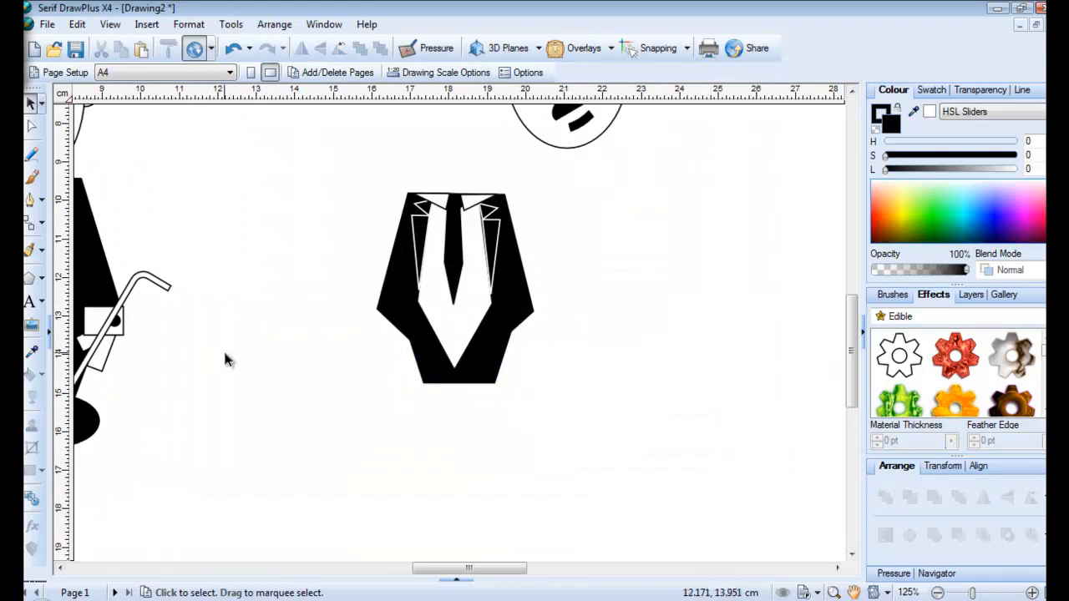
pyautogui.click(41, 278)
pyautogui.click(39, 308)
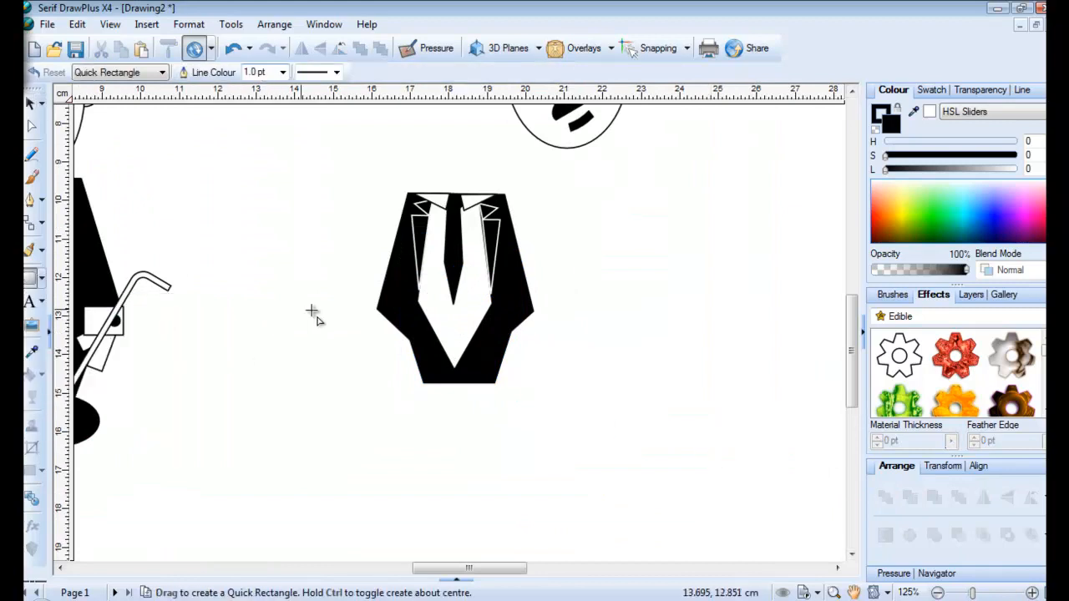
pyautogui.moveTo(414, 300); pyautogui.dragTo(494, 336)
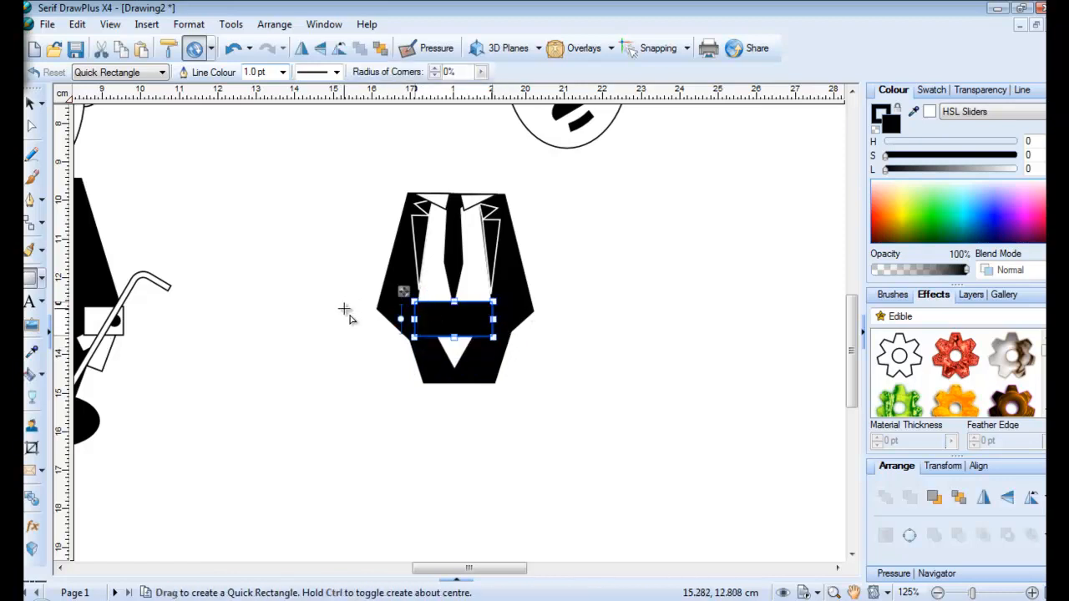
pyautogui.moveTo(404, 292); pyautogui.dragTo(426, 319)
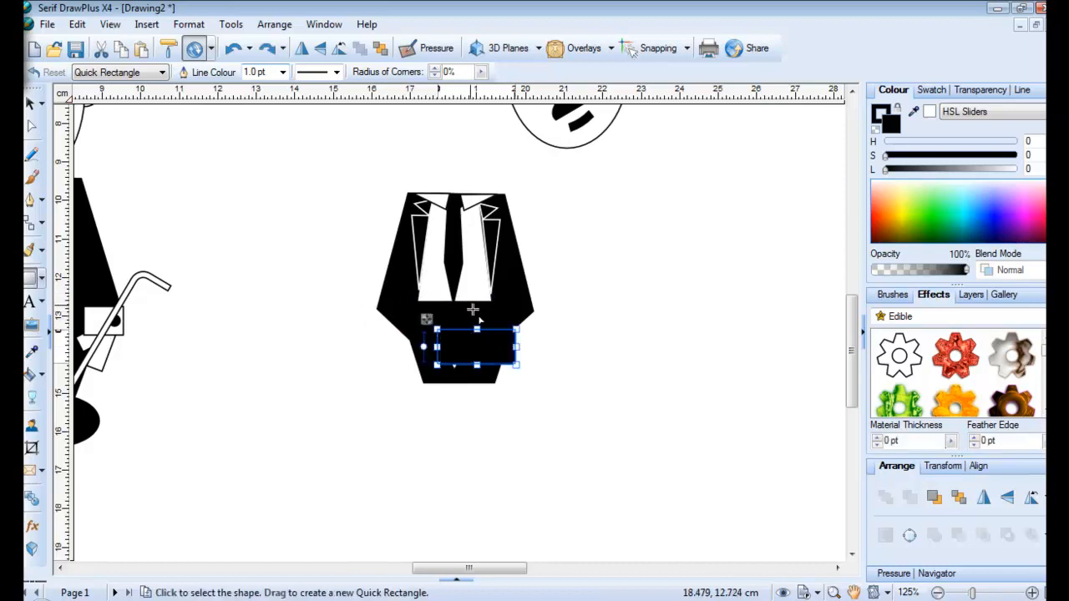
pyautogui.moveTo(515, 347); pyautogui.dragTo(456, 373)
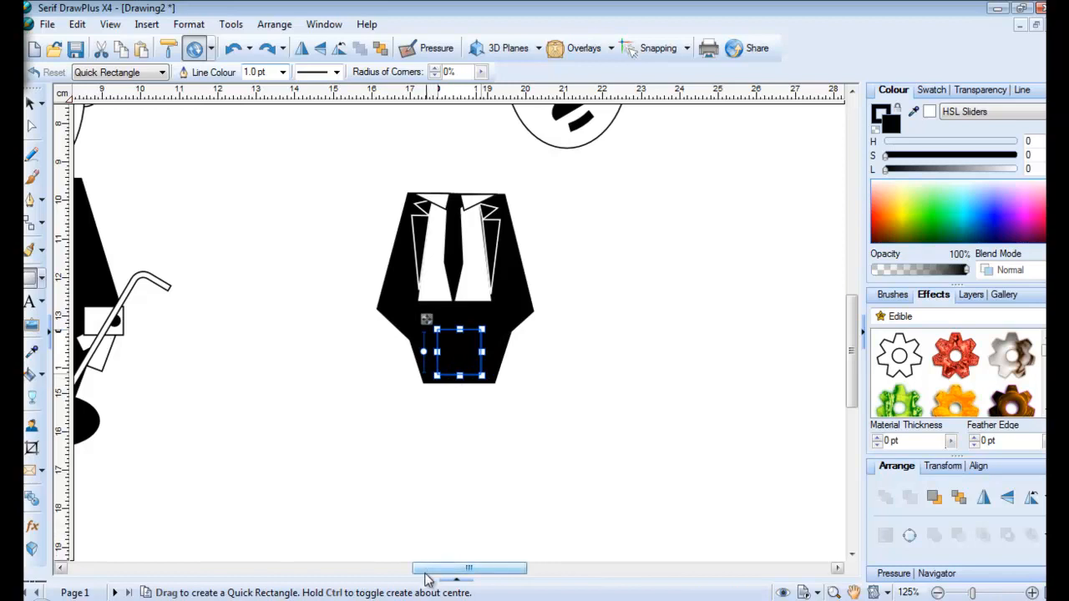
pyautogui.moveTo(455, 568); pyautogui.dragTo(427, 575)
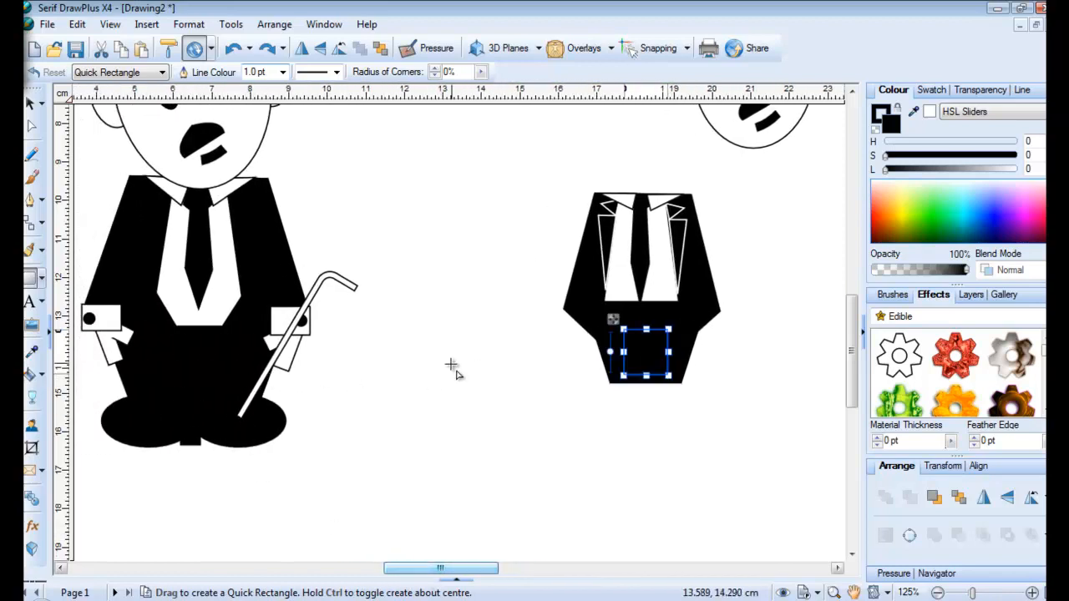
# Draw a narrow white 3-sided triangle and centre it between the trouser legs
pyautogui.click(42, 279)
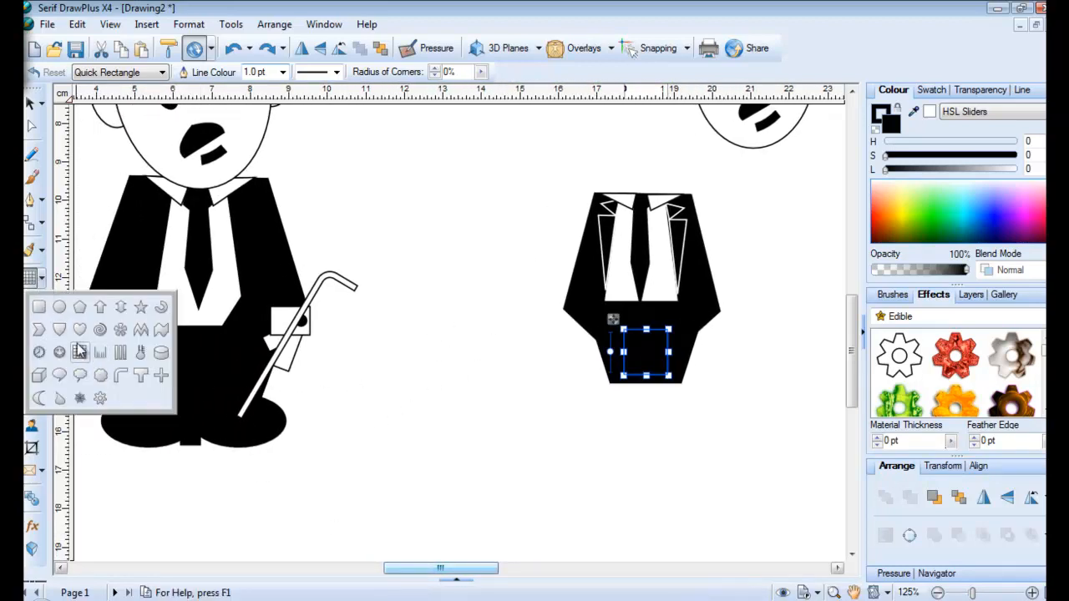
pyautogui.click(72, 309)
pyautogui.click(42, 285)
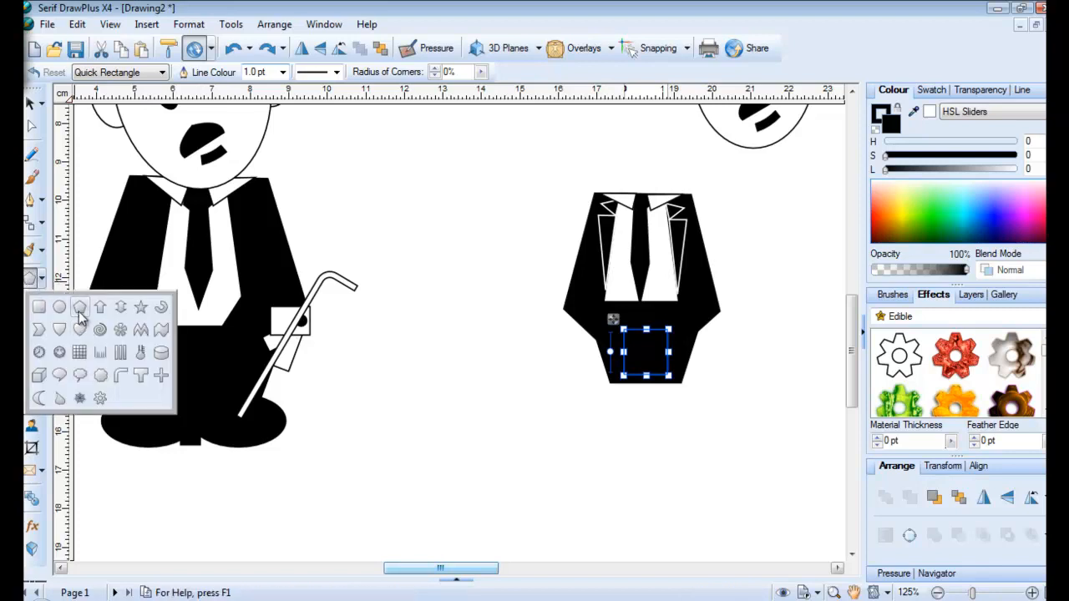
pyautogui.click(99, 307)
pyautogui.moveTo(439, 336); pyautogui.dragTo(481, 449)
pyautogui.moveTo(426, 321)
pyautogui.mouseDown()
pyautogui.moveTo(489, 323)
pyautogui.moveTo(433, 319)
pyautogui.mouseUp()
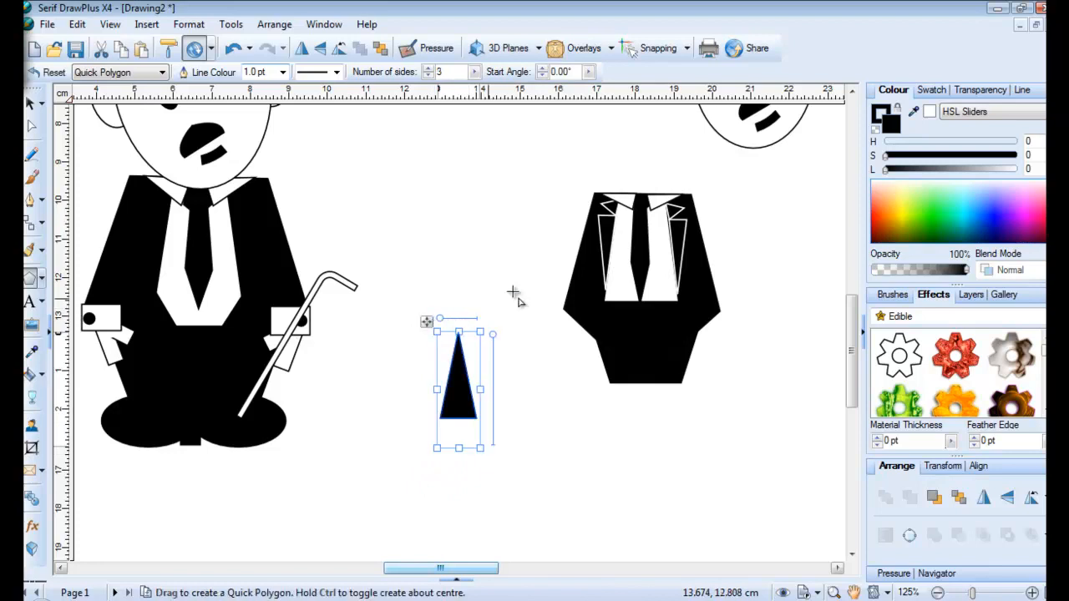
pyautogui.click(931, 115)
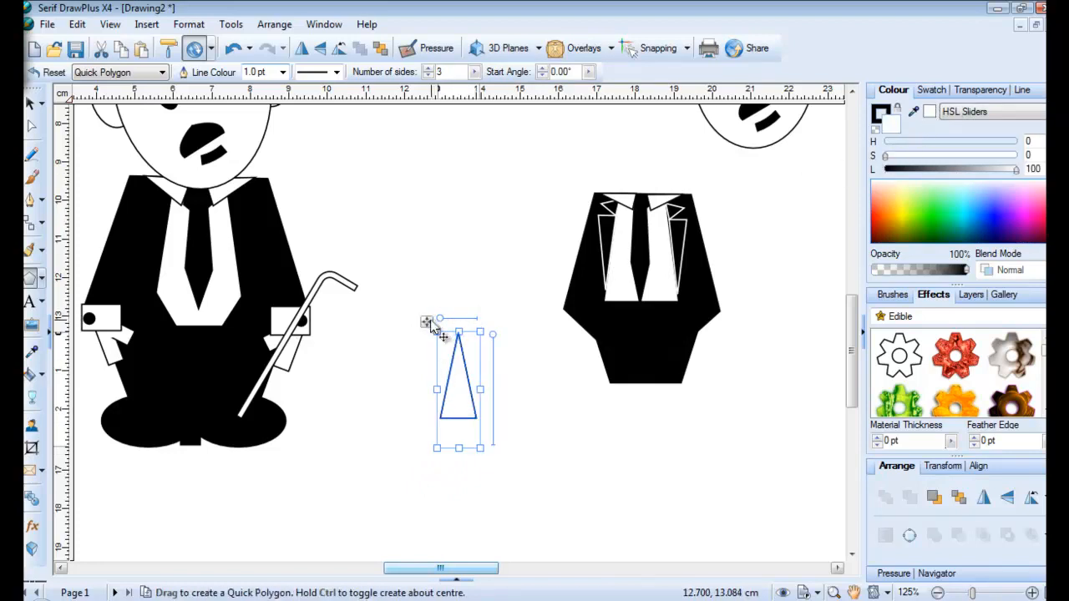
pyautogui.moveTo(428, 319); pyautogui.dragTo(618, 320)
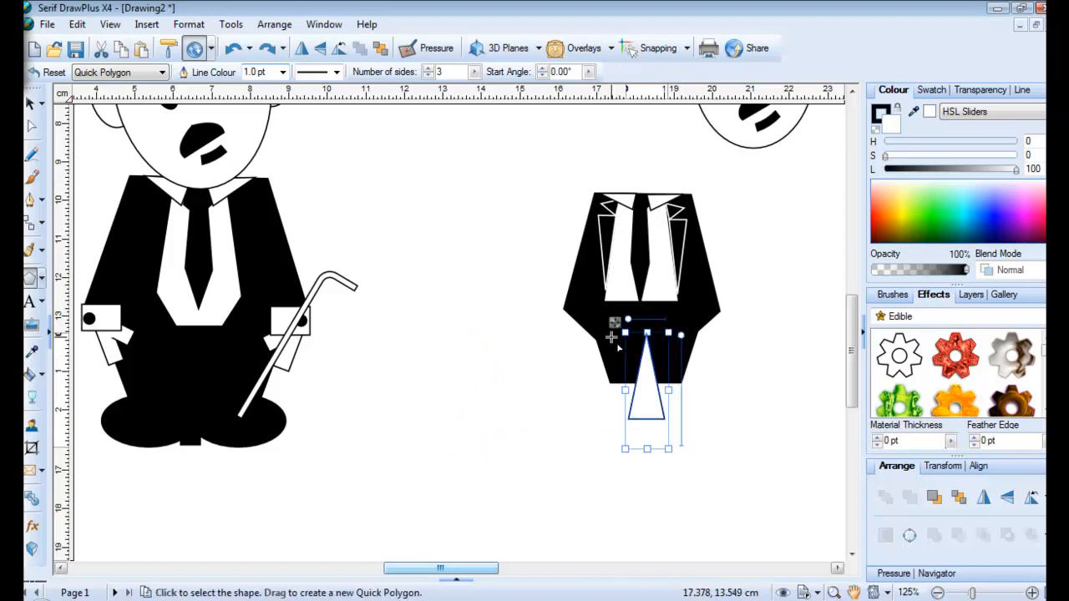
pyautogui.moveTo(646, 445); pyautogui.dragTo(639, 374)
pyautogui.moveTo(612, 322); pyautogui.dragTo(627, 322)
pyautogui.click(576, 357)
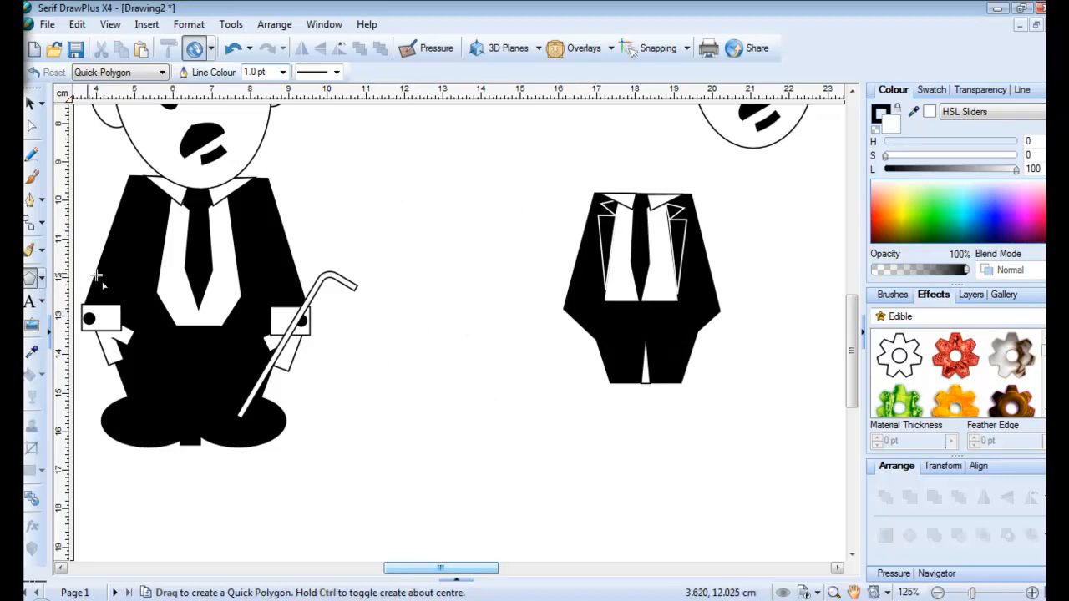
# Draw a small white cuff rectangle at the suit's left edge and a mirrored copy at the right
pyautogui.click(35, 277)
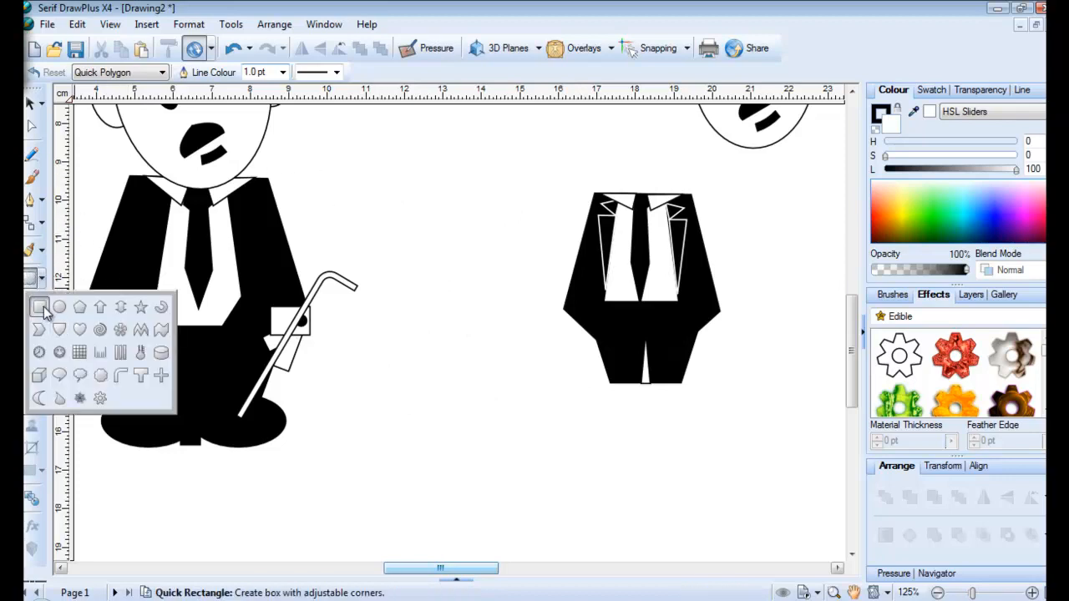
pyautogui.click(40, 308)
pyautogui.moveTo(564, 309)
pyautogui.mouseDown()
pyautogui.moveTo(604, 333)
pyautogui.moveTo(611, 308)
pyautogui.moveTo(611, 328)
pyautogui.moveTo(598, 300)
pyautogui.moveTo(548, 309)
pyautogui.mouseUp()
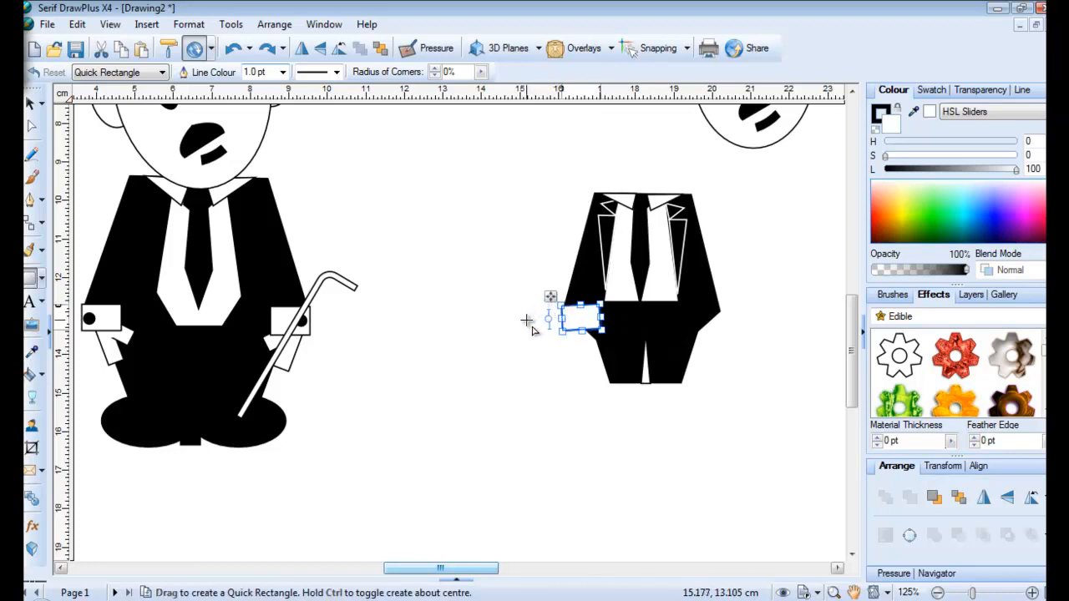
pyautogui.click(301, 48)
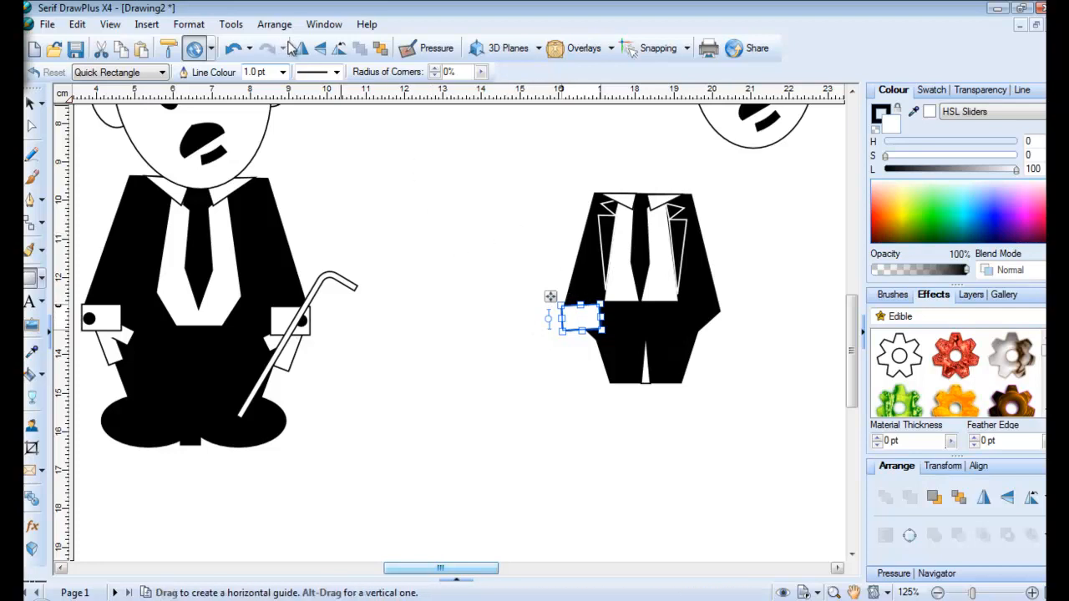
pyautogui.moveTo(612, 297); pyautogui.dragTo(740, 306)
pyautogui.click(454, 290)
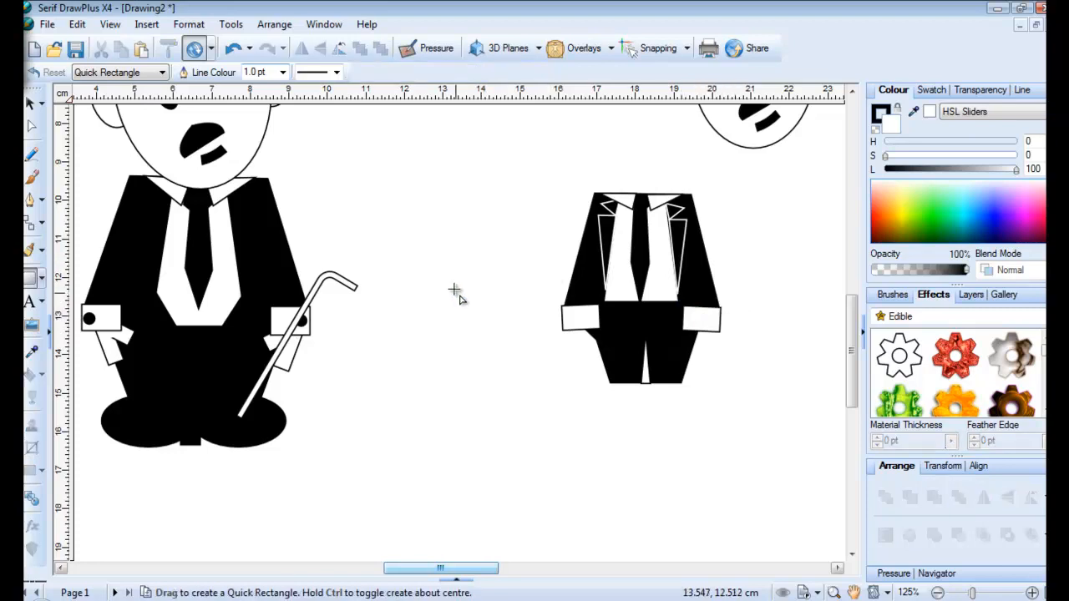
# Draw a tiny ellipse, set L to 0 for black, and place button dots on both cuffs
pyautogui.click(39, 280)
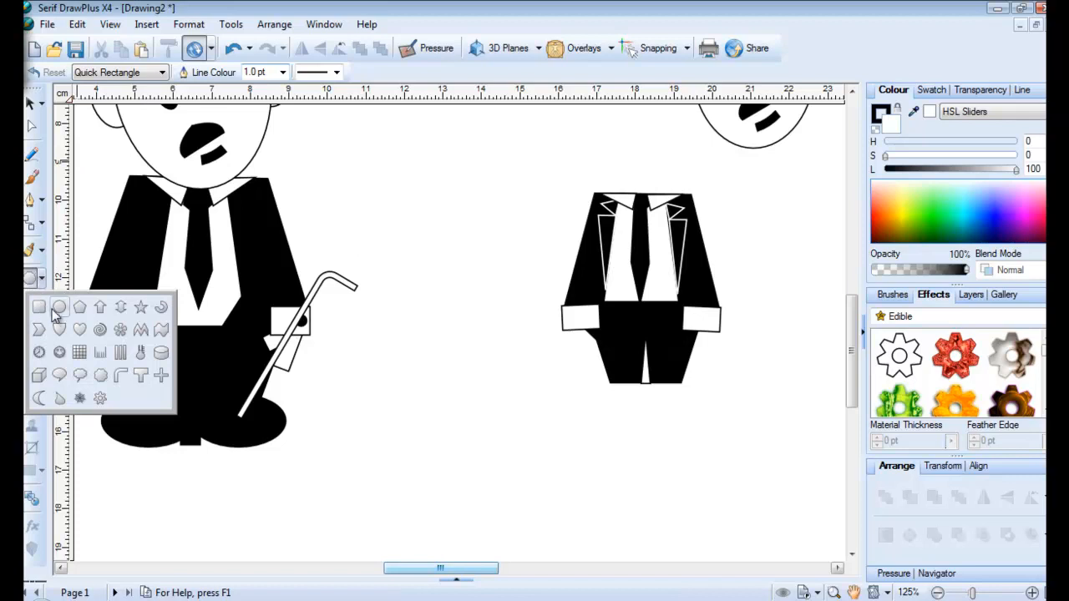
pyautogui.click(59, 308)
pyautogui.moveTo(486, 307); pyautogui.dragTo(499, 315)
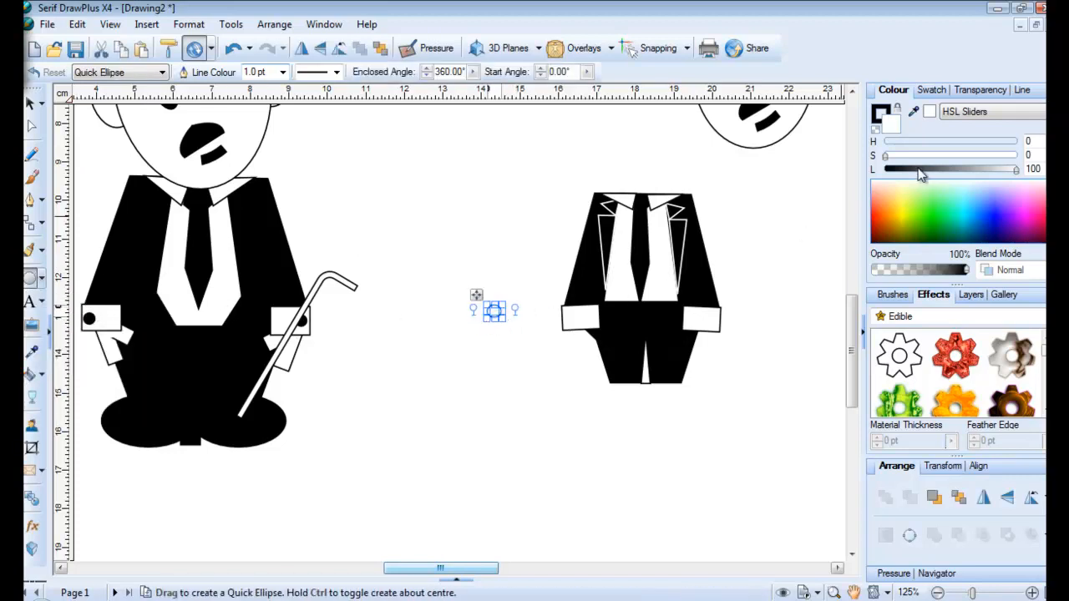
pyautogui.moveTo(1013, 169); pyautogui.dragTo(865, 173)
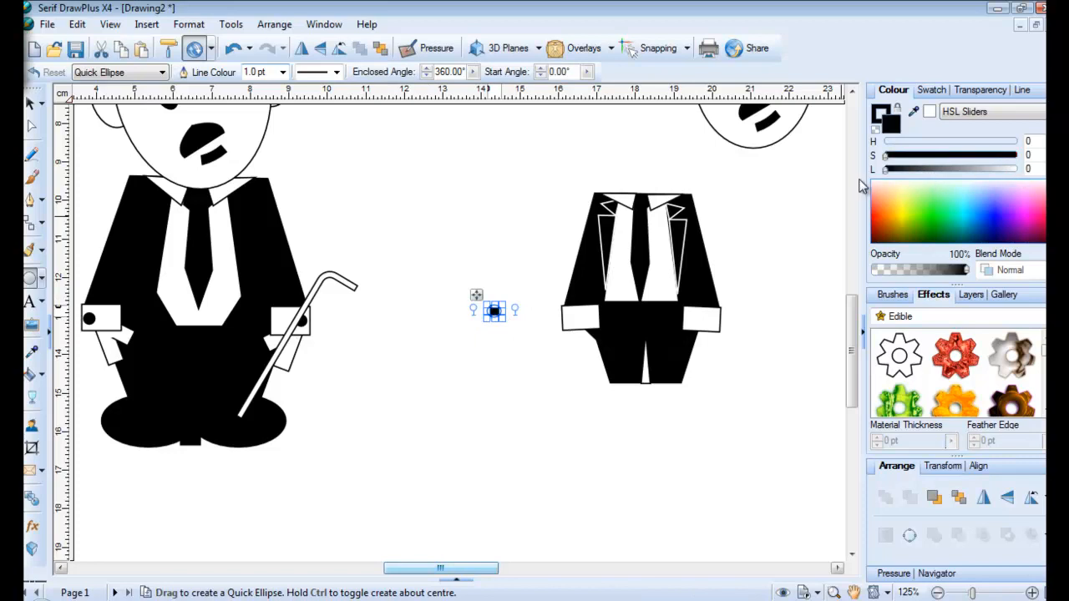
pyautogui.moveTo(476, 299); pyautogui.dragTo(701, 308)
pyautogui.click(473, 274)
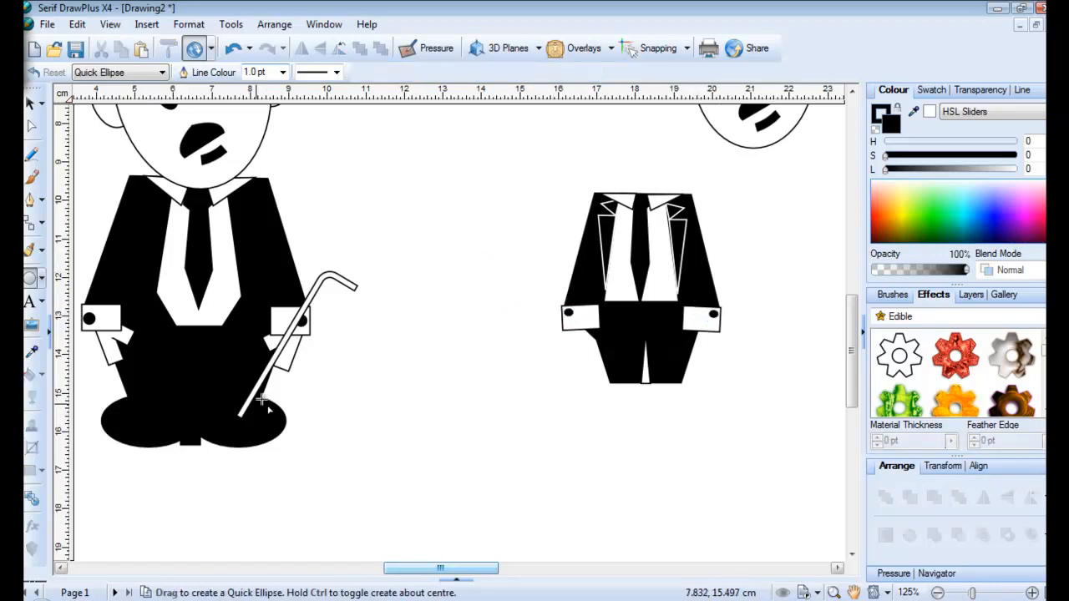
pyautogui.click(39, 281)
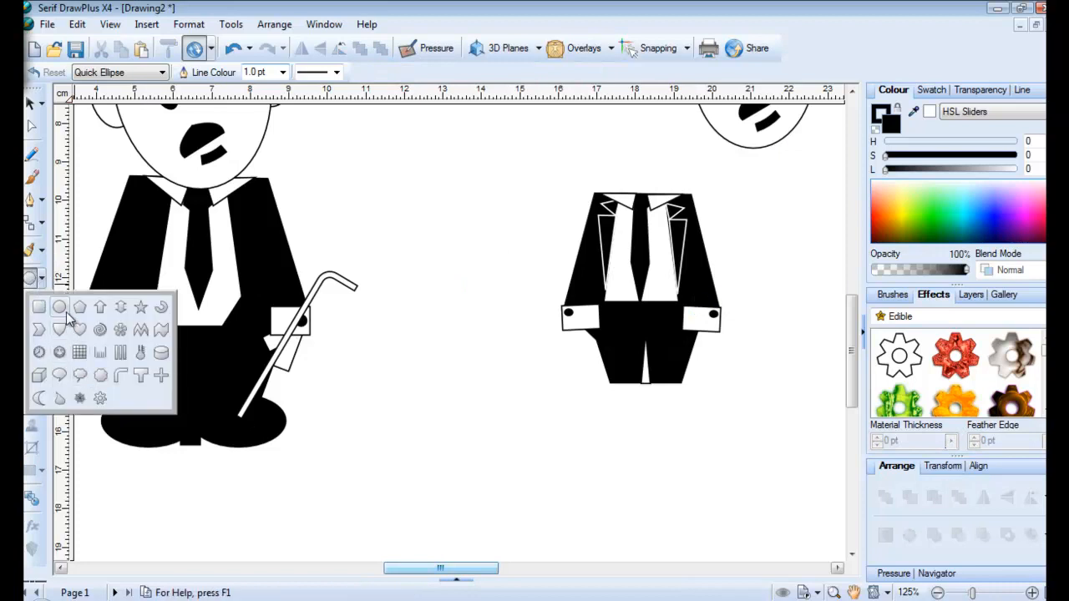
# Draw a black oval below the figures with a rectangle overlapping its right side
pyautogui.click(124, 353)
pyautogui.moveTo(403, 421); pyautogui.dragTo(466, 468)
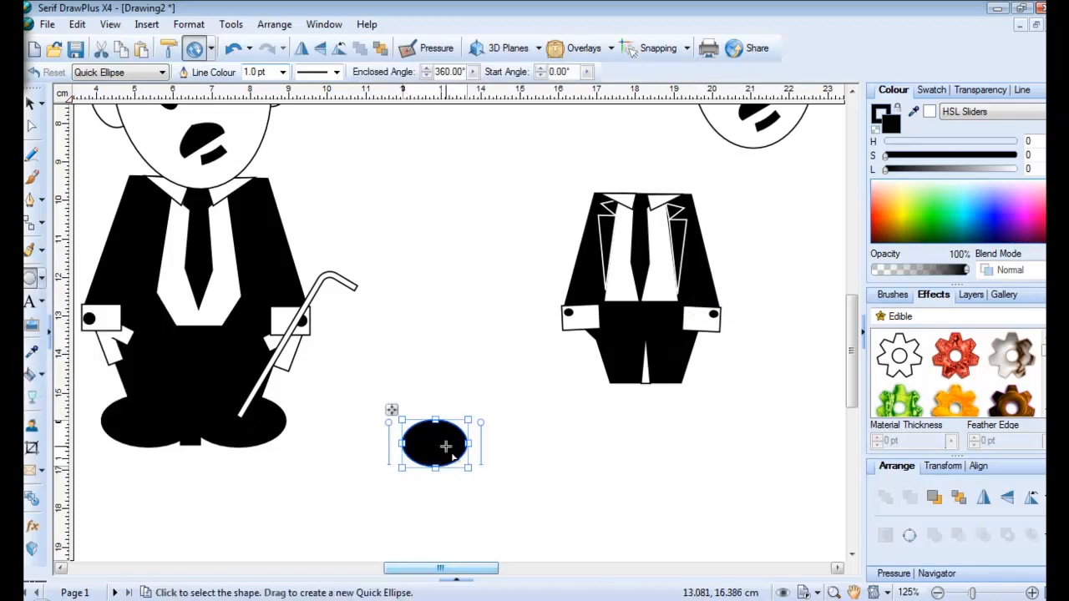
pyautogui.click(35, 280)
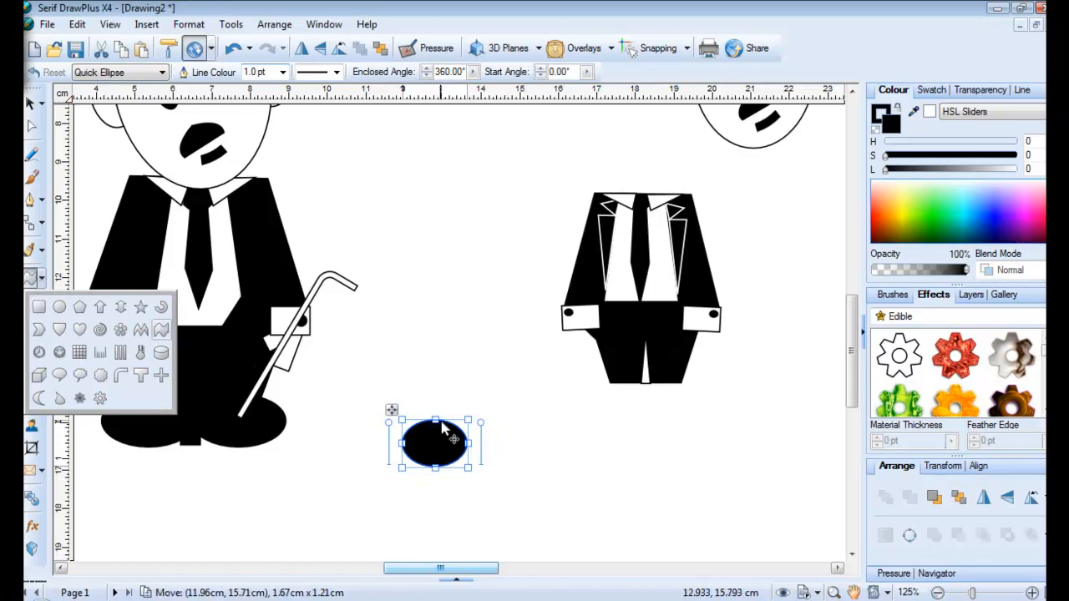
pyautogui.click(37, 308)
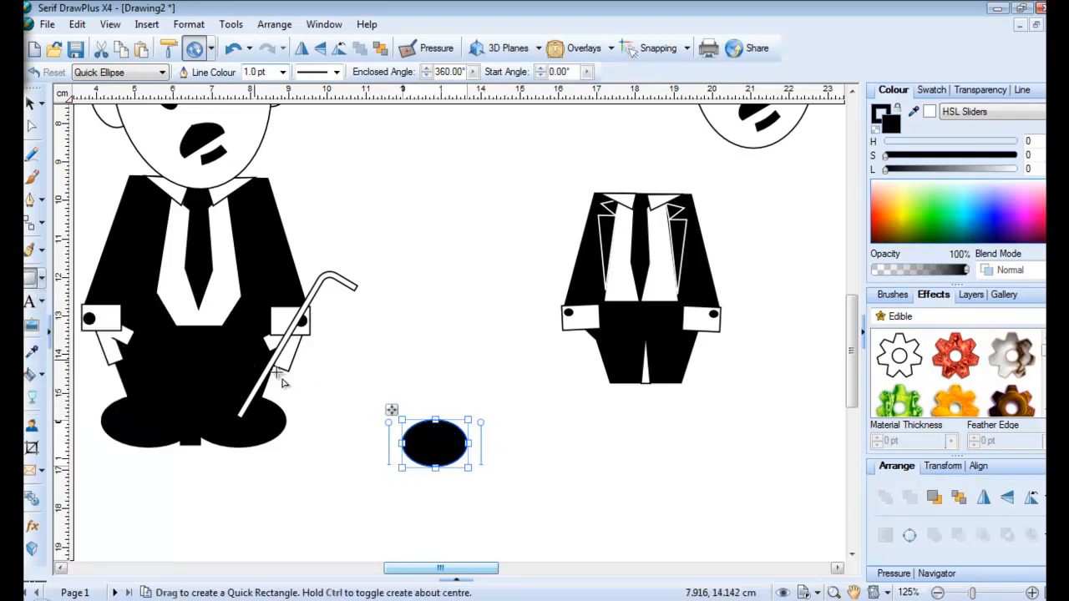
pyautogui.click(433, 355)
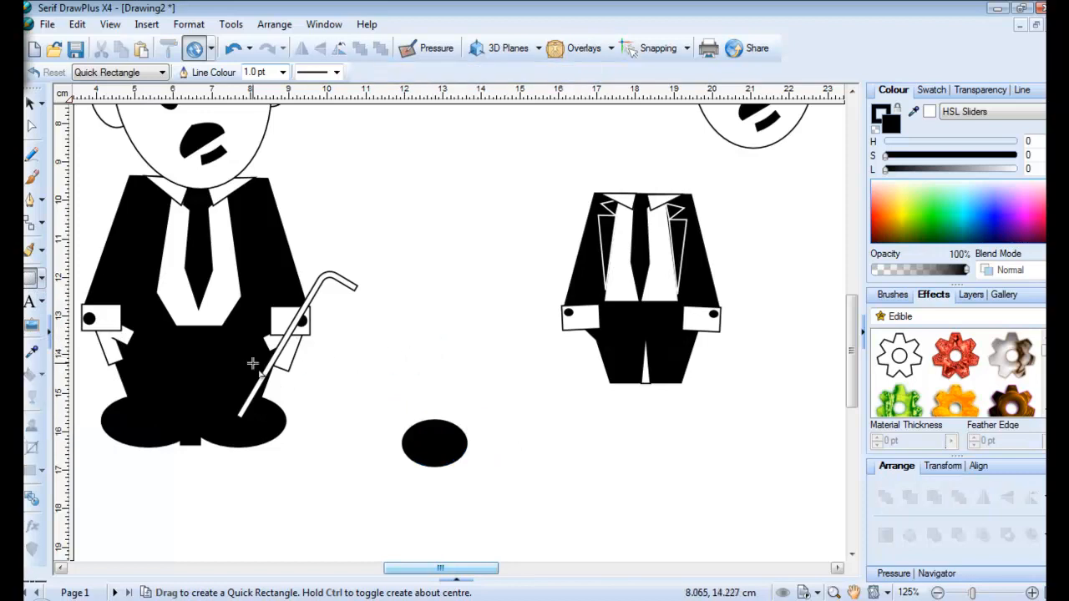
pyautogui.moveTo(440, 418); pyautogui.dragTo(477, 466)
# Recolour and narrow the oval so a thin white crescent highlight shows at the toe
pyautogui.click(393, 465)
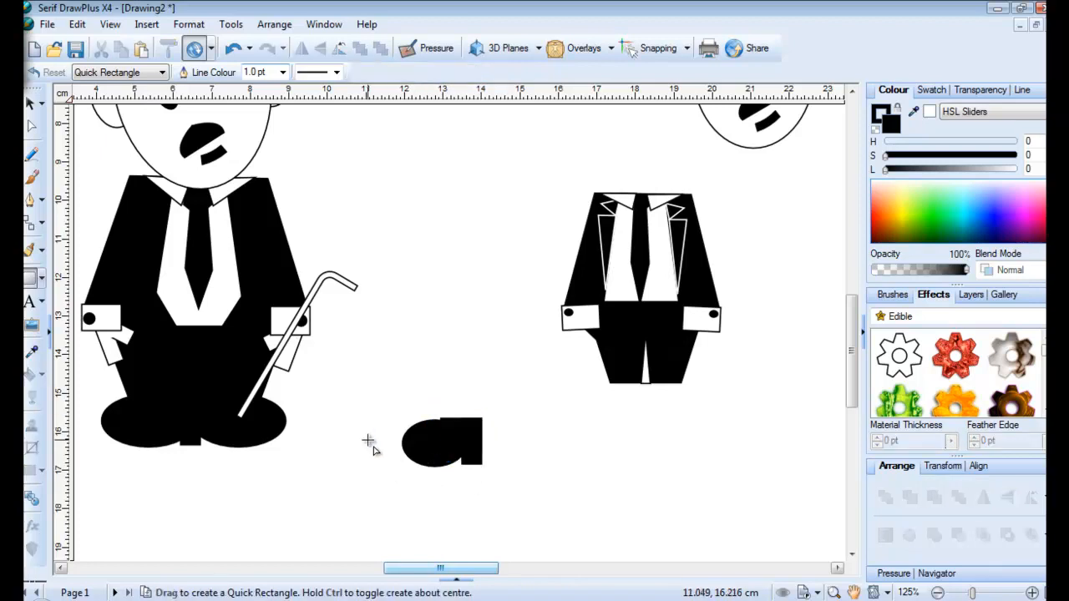
pyautogui.click(414, 461)
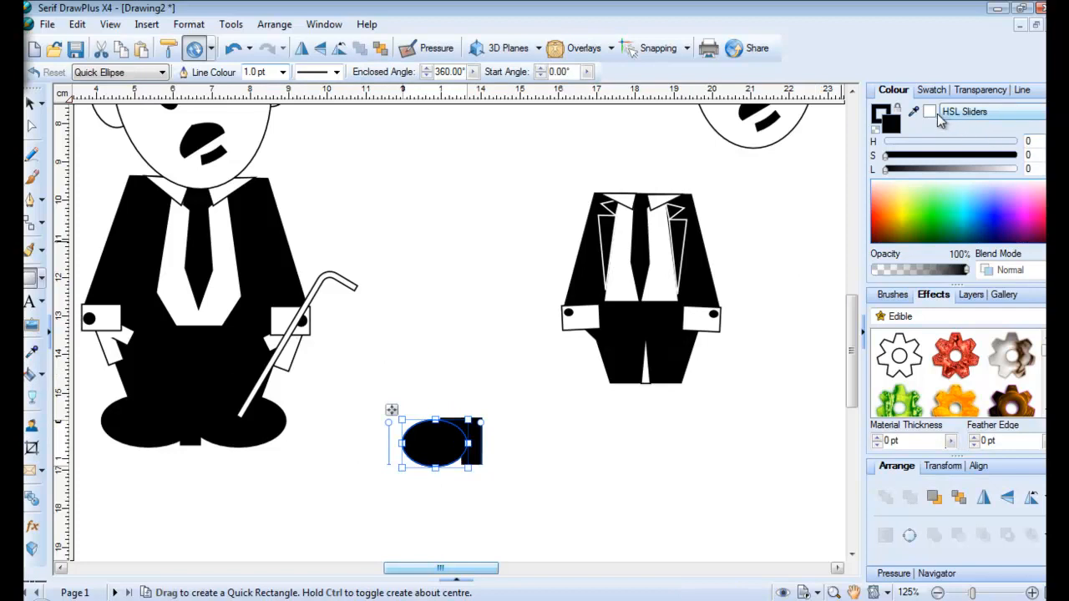
pyautogui.click(914, 111)
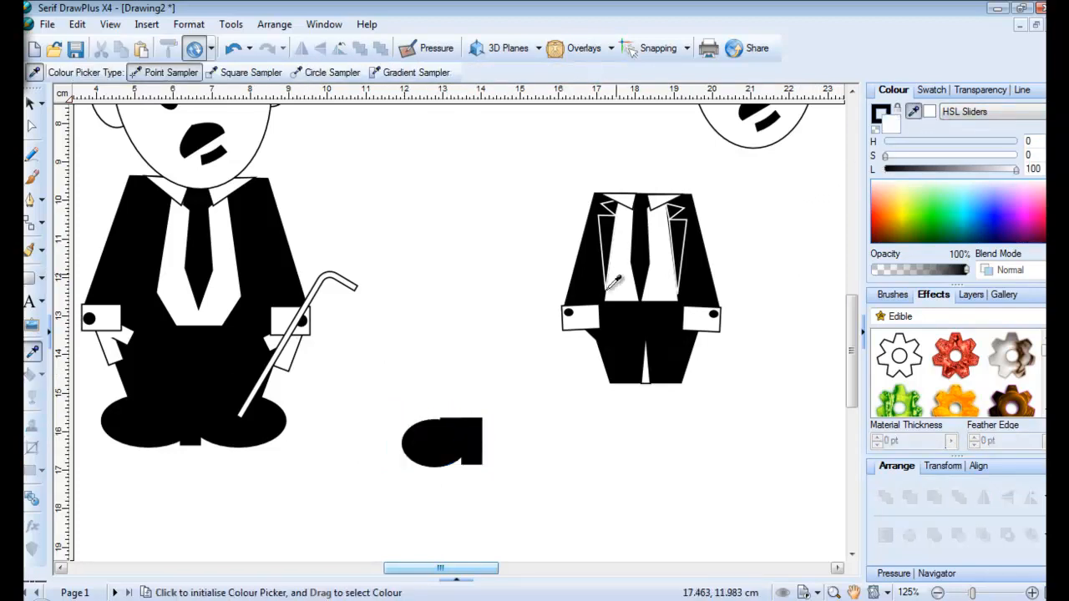
pyautogui.click(29, 101)
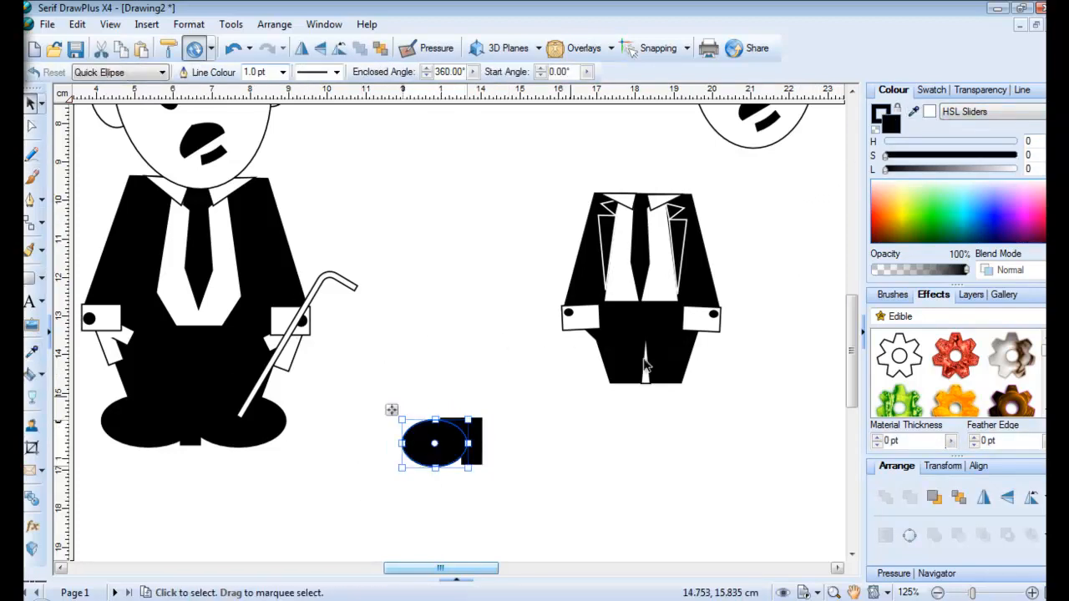
pyautogui.click(929, 114)
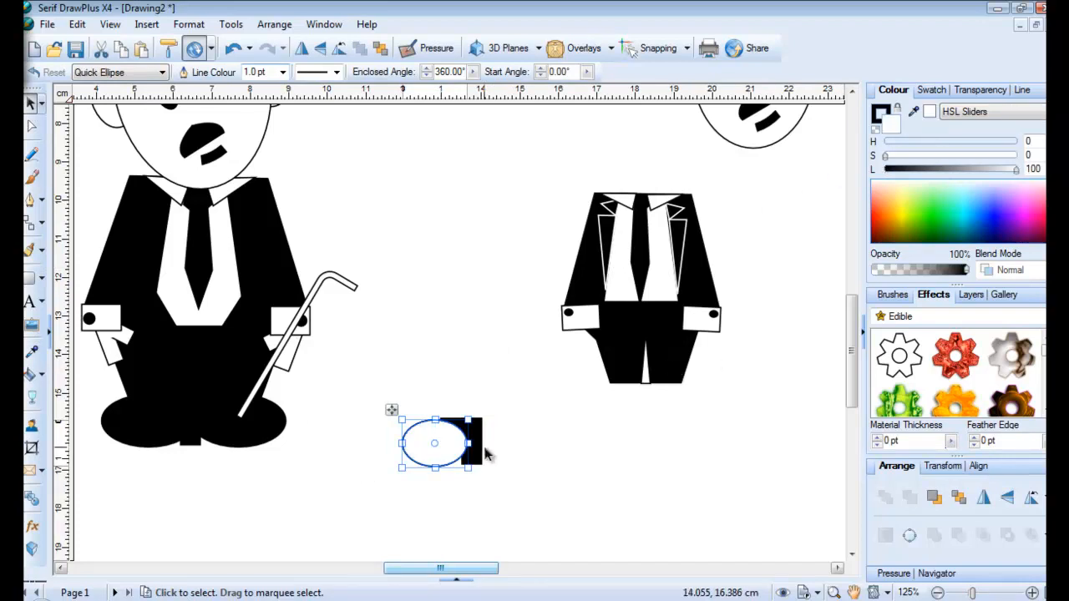
pyautogui.moveTo(402, 444); pyautogui.dragTo(410, 446)
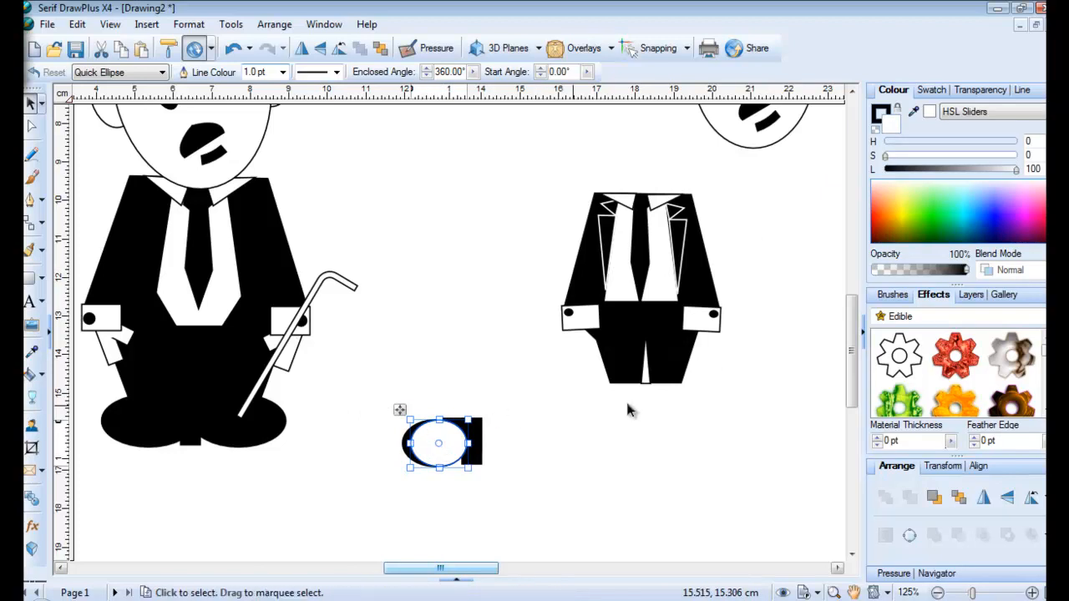
pyautogui.moveTo(1015, 169); pyautogui.dragTo(865, 178)
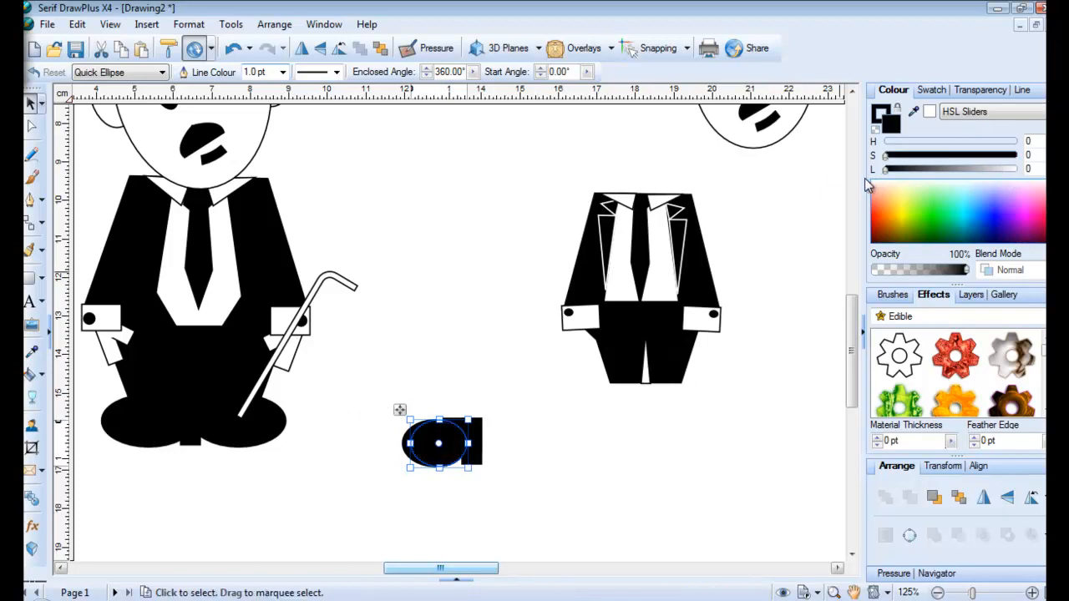
pyautogui.moveTo(408, 443); pyautogui.dragTo(415, 449)
pyautogui.click(360, 431)
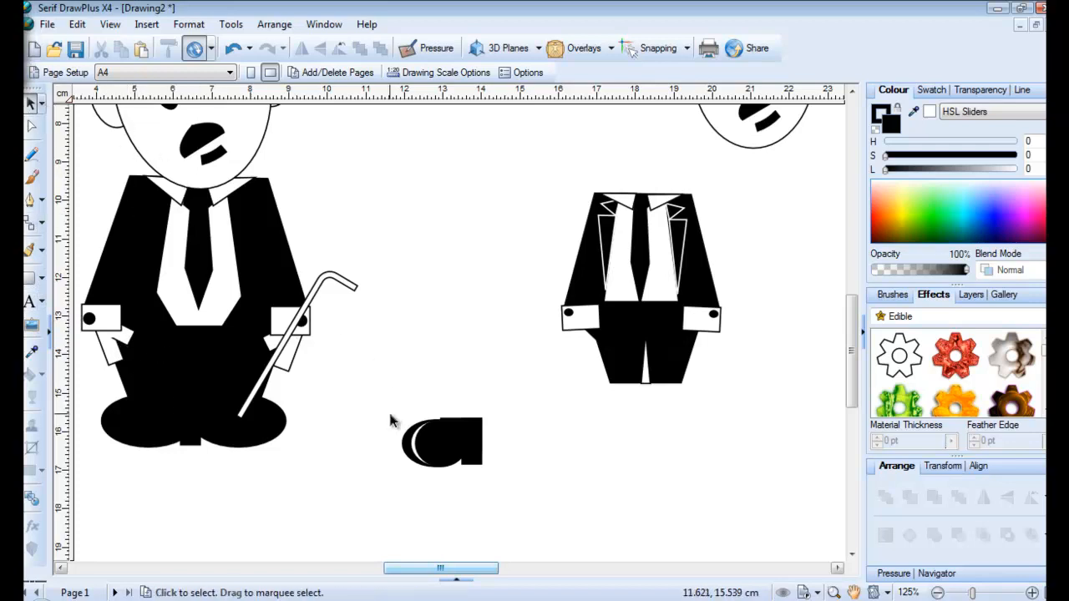
# Group the shoe pieces, shrink the shoe and move it under the second figure's legs
pyautogui.moveTo(391, 422); pyautogui.dragTo(409, 435)
pyautogui.moveTo(377, 402); pyautogui.dragTo(460, 448)
pyautogui.click(467, 481)
pyautogui.moveTo(394, 411); pyautogui.dragTo(578, 390)
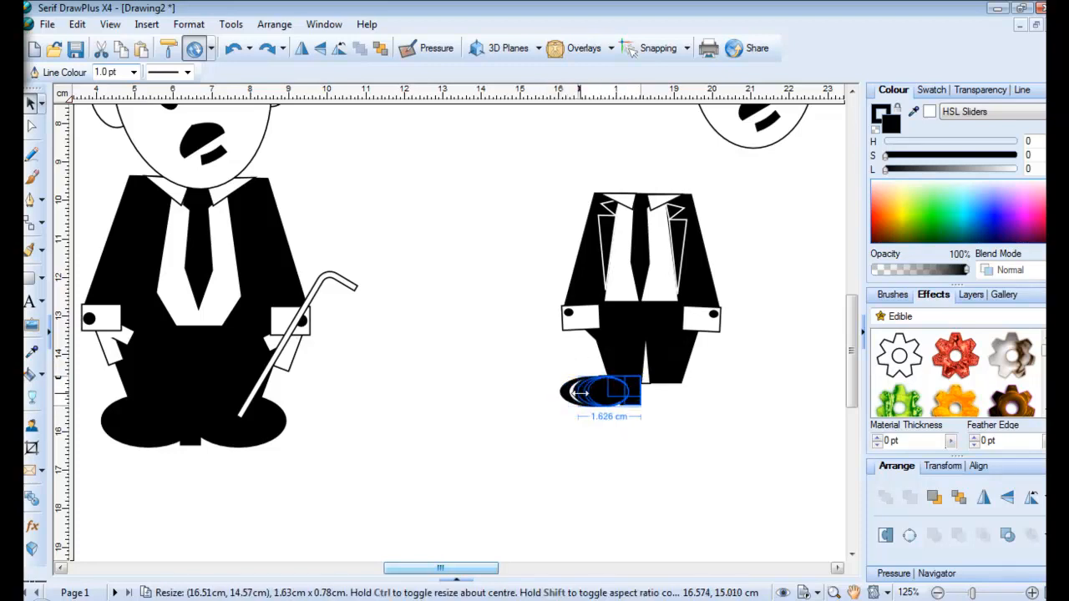
pyautogui.click(494, 421)
# Flip the shoe horizontally under the right leg, then draw a tall rectangle between the figures
pyautogui.click(614, 401)
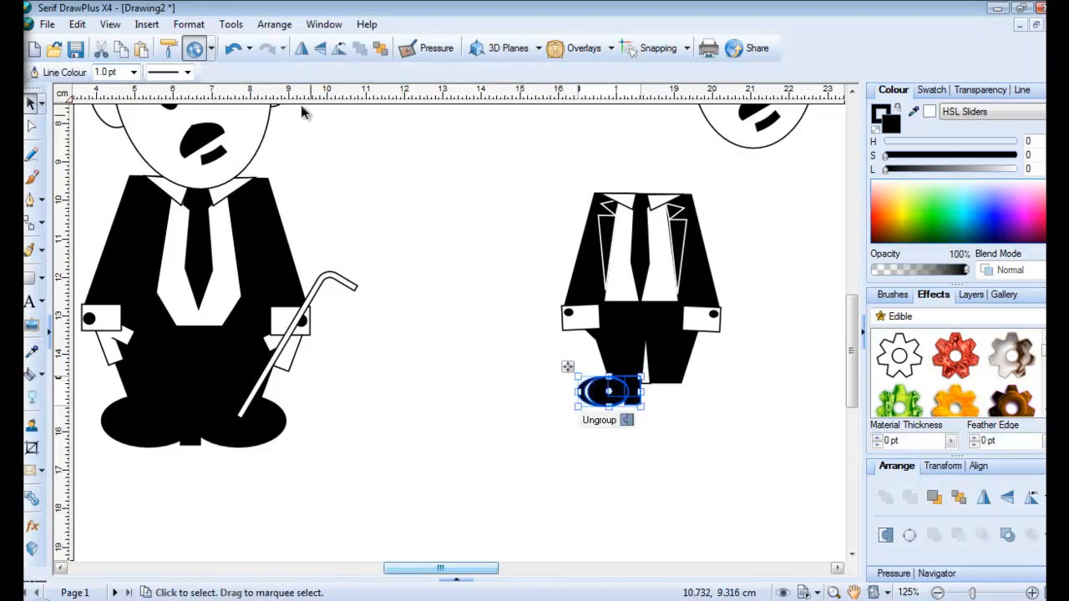
pyautogui.click(303, 48)
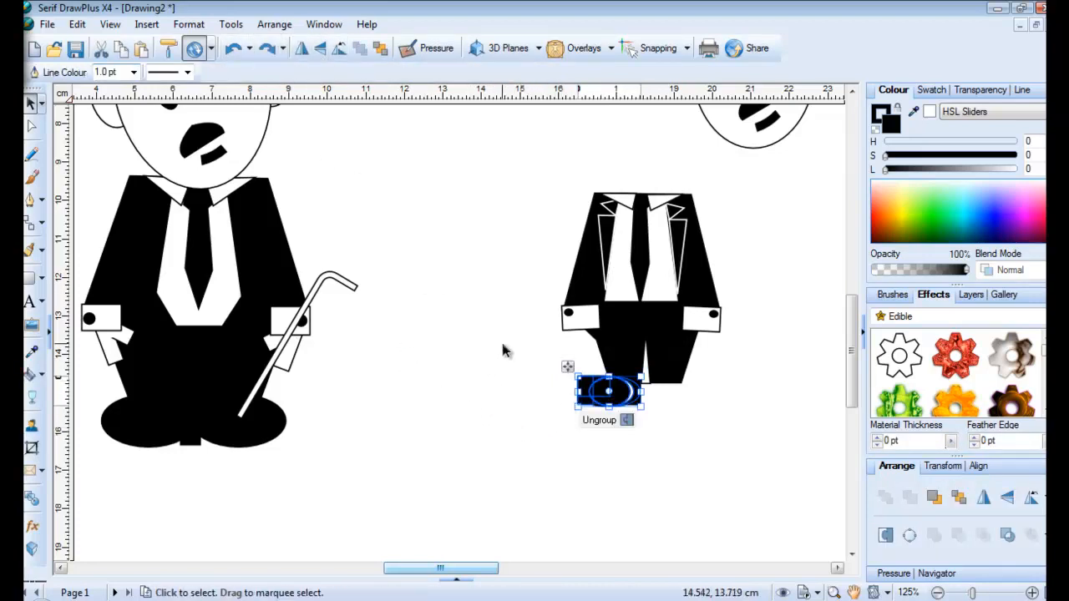
pyautogui.moveTo(568, 371); pyautogui.dragTo(642, 376)
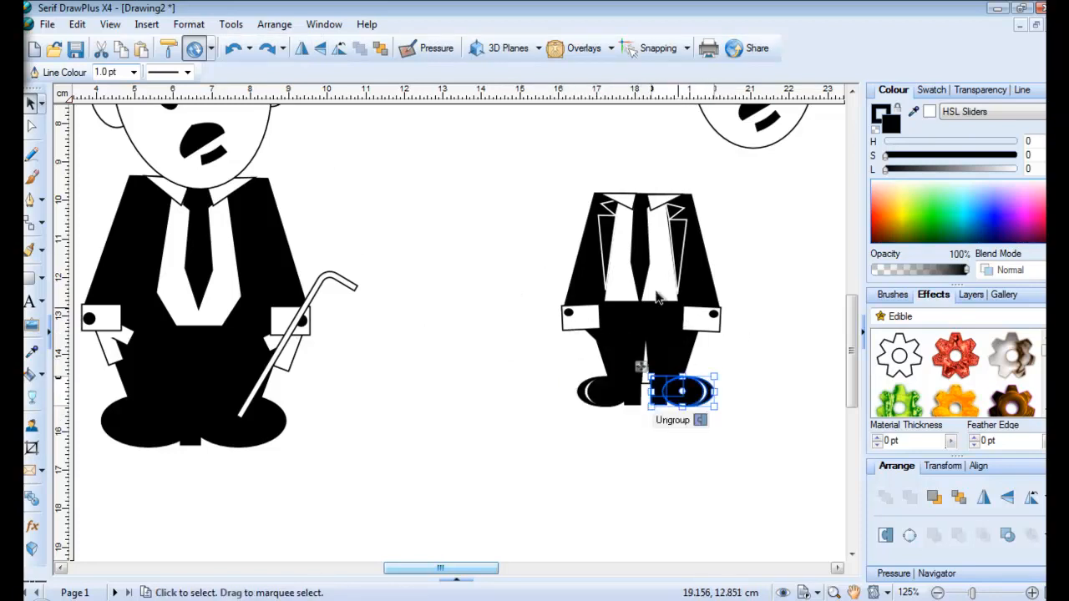
pyautogui.click(31, 277)
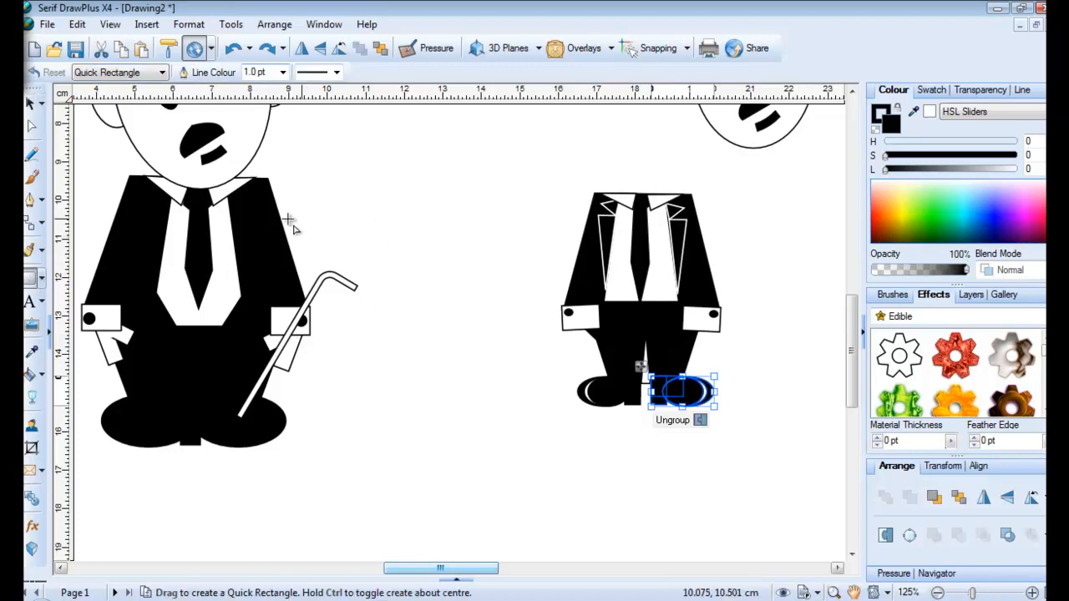
pyautogui.moveTo(399, 249); pyautogui.dragTo(424, 308)
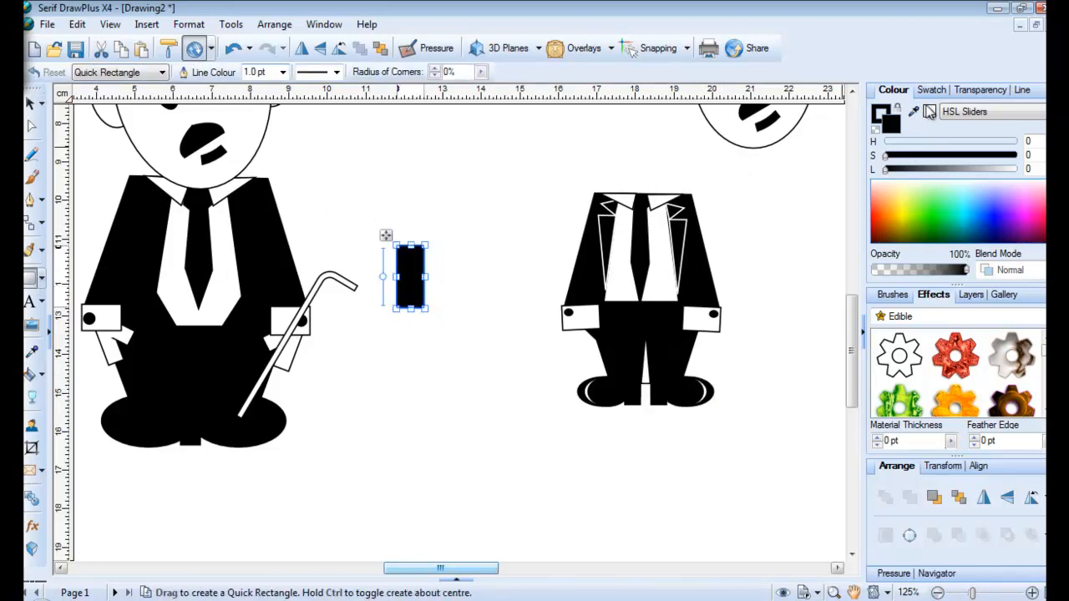
# Fill the tall rectangle white and fit a small tilted rectangle against its top
pyautogui.click(928, 109)
pyautogui.click(474, 325)
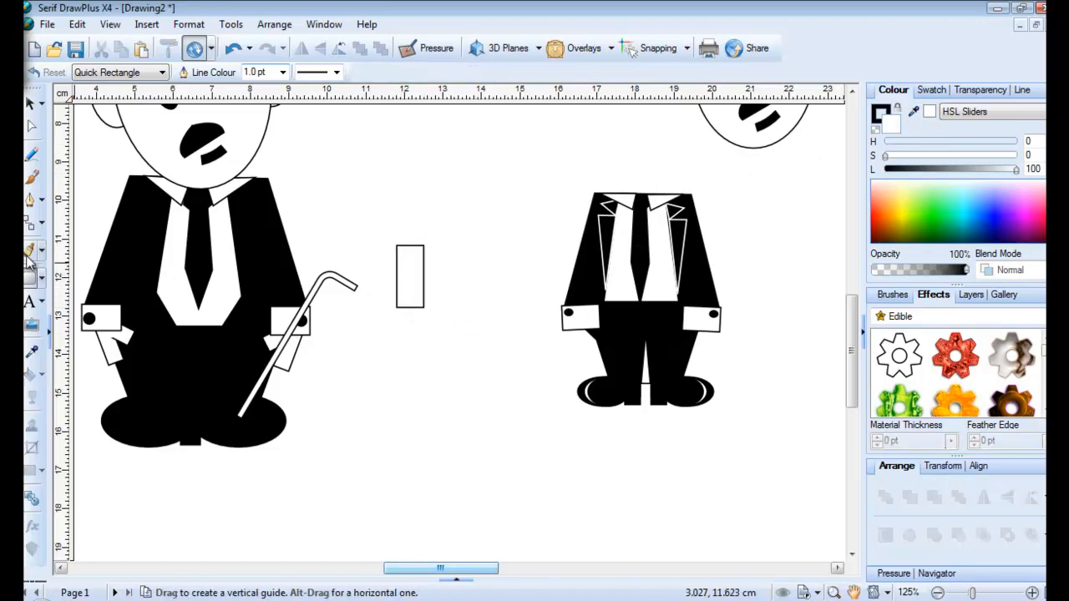
pyautogui.click(42, 280)
pyautogui.click(31, 280)
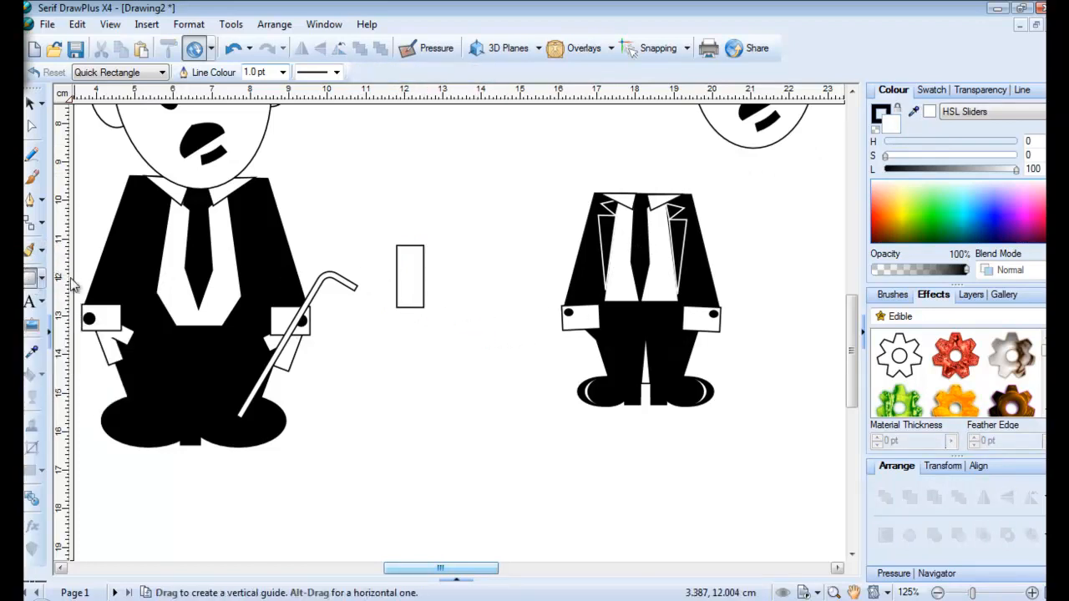
pyautogui.moveTo(434, 244); pyautogui.dragTo(493, 257)
pyautogui.moveTo(453, 214); pyautogui.dragTo(506, 241)
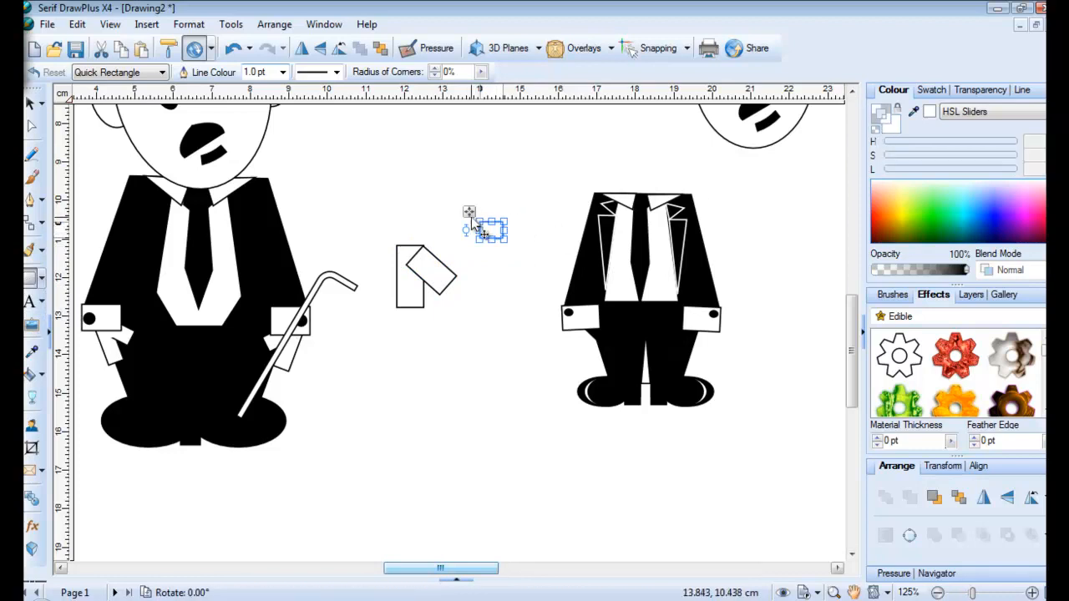
pyautogui.moveTo(470, 215); pyautogui.dragTo(412, 279)
pyautogui.click(482, 317)
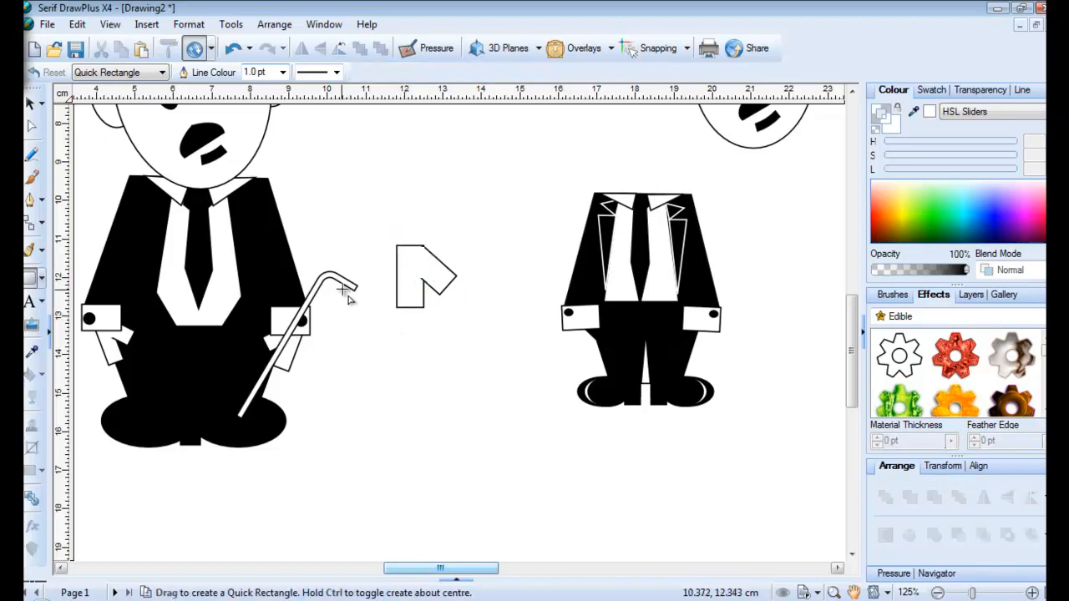
# Group the two rectangles into a hand, shrink it and fit it onto the left cuff
pyautogui.click(32, 105)
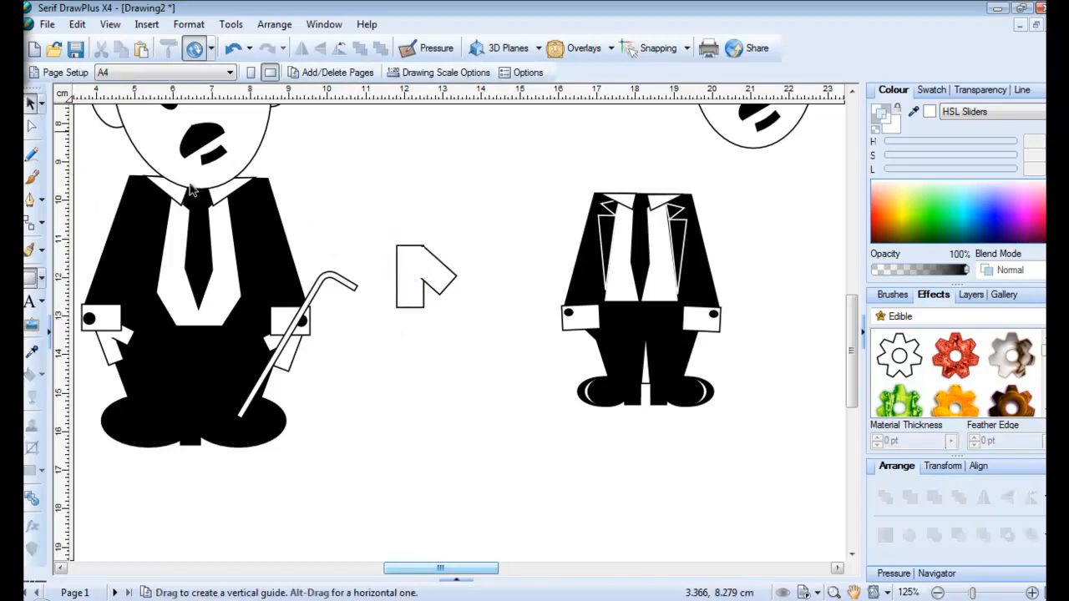
pyautogui.moveTo(361, 209); pyautogui.dragTo(527, 393)
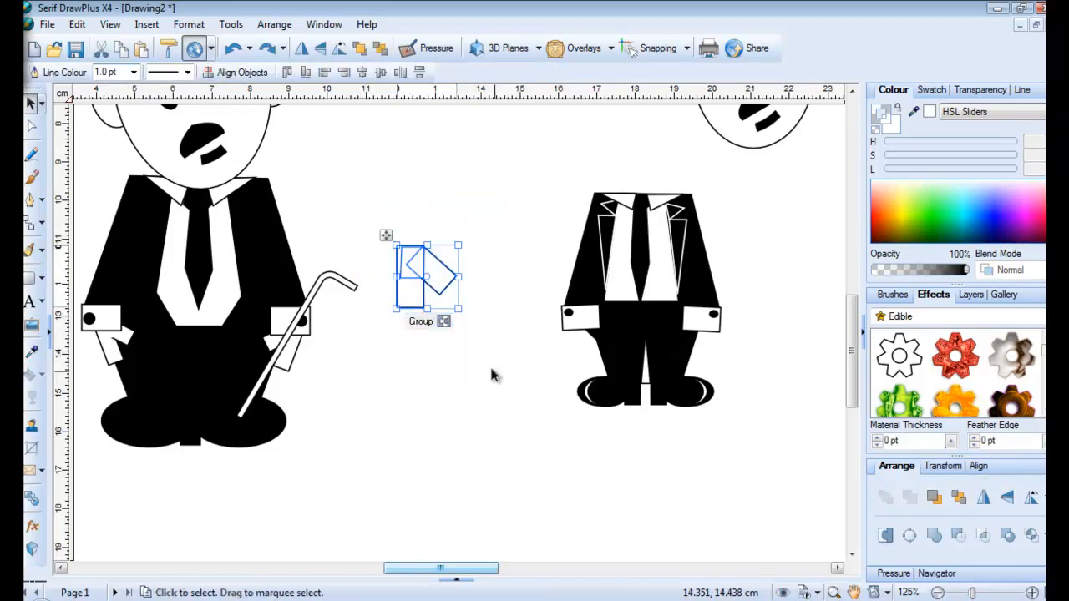
pyautogui.click(445, 324)
pyautogui.moveTo(461, 306); pyautogui.dragTo(441, 291)
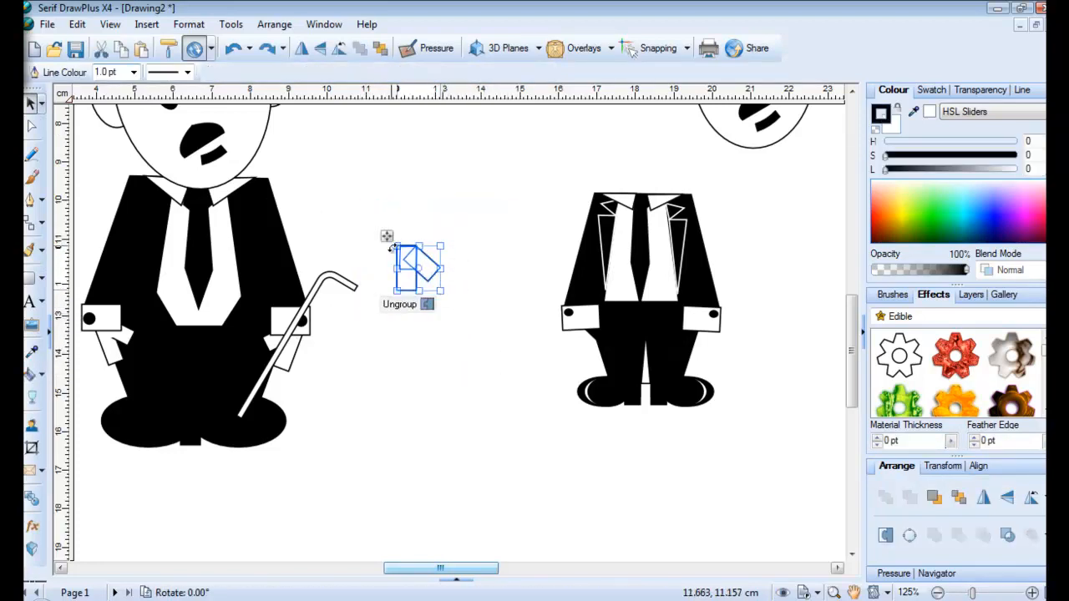
pyautogui.moveTo(394, 249); pyautogui.dragTo(575, 328)
pyautogui.moveTo(618, 368)
pyautogui.mouseDown()
pyautogui.moveTo(610, 324)
pyautogui.moveTo(584, 349)
pyautogui.moveTo(604, 356)
pyautogui.mouseUp()
pyautogui.click(523, 303)
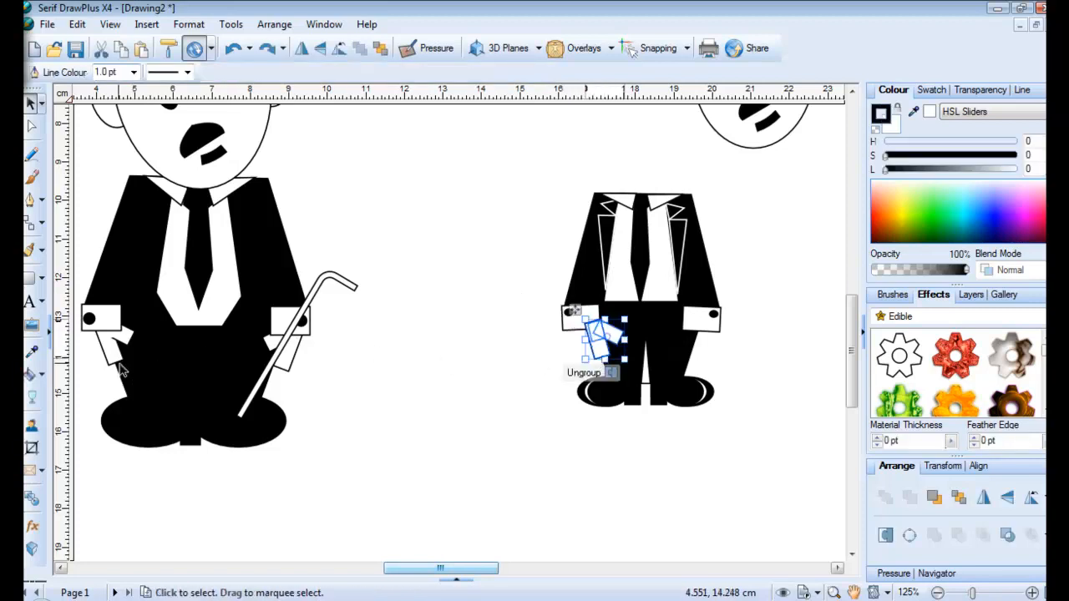
pyautogui.click(512, 345)
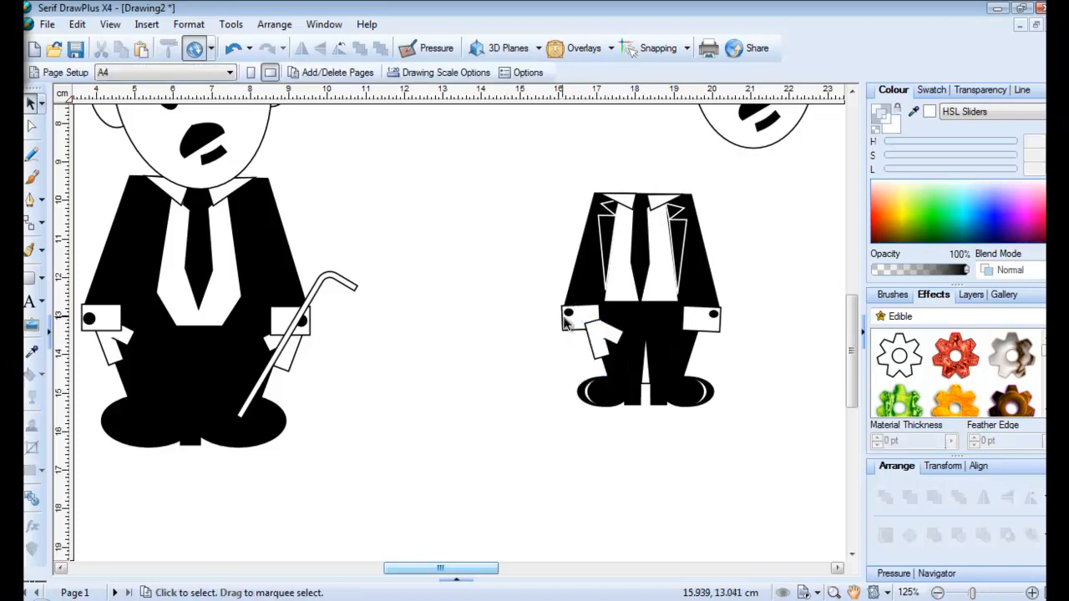
# Try widening the cuff rectangle, undo the change and reselect the hand group
pyautogui.click(597, 324)
pyautogui.click(594, 311)
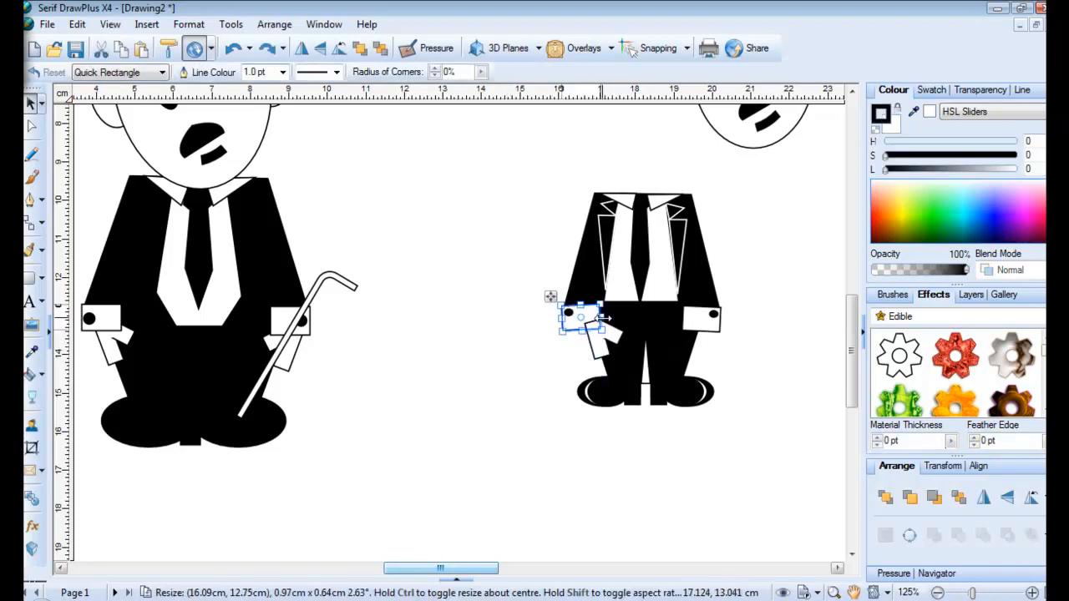
pyautogui.moveTo(604, 318); pyautogui.dragTo(610, 318)
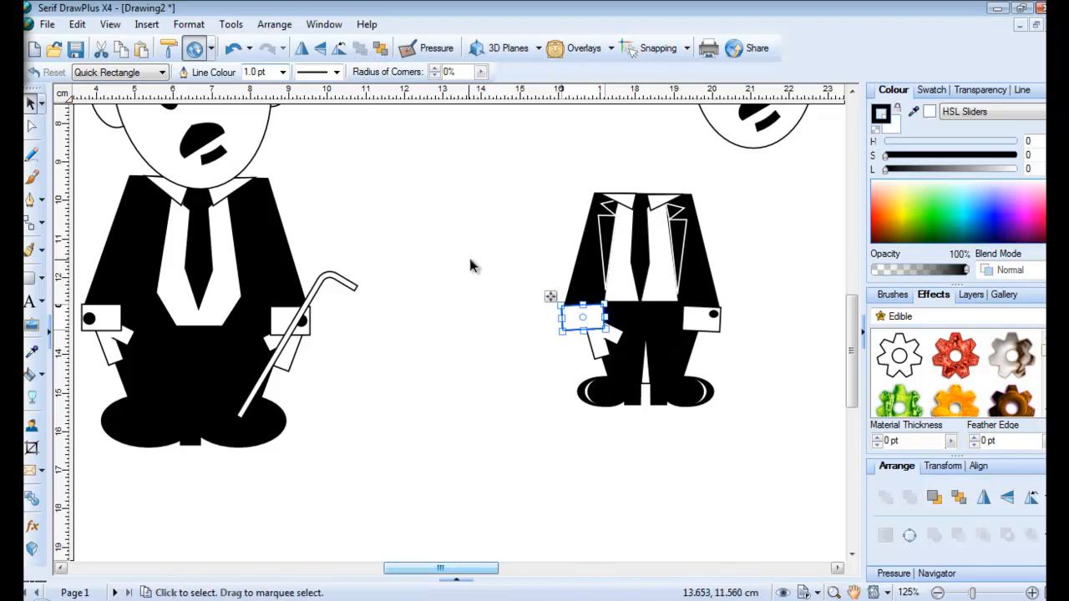
pyautogui.click(234, 48)
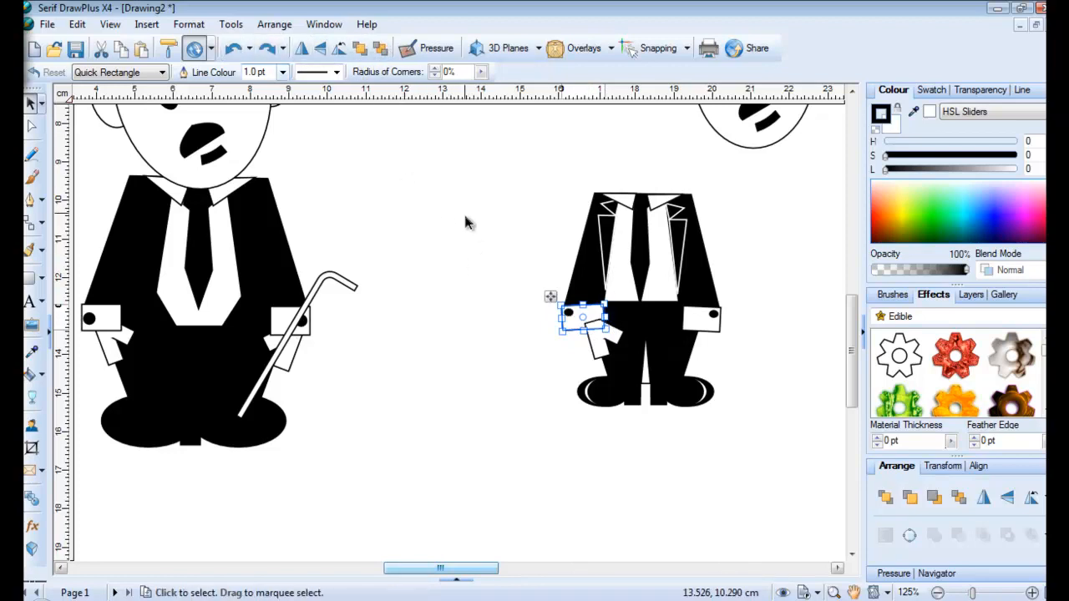
pyautogui.moveTo(503, 256); pyautogui.dragTo(616, 343)
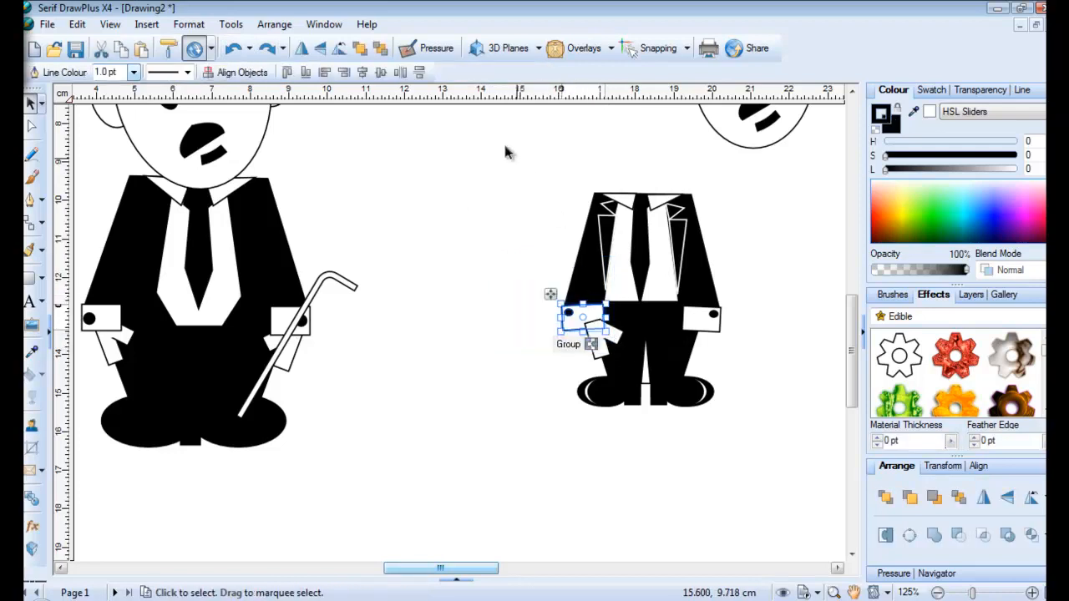
pyautogui.click(568, 339)
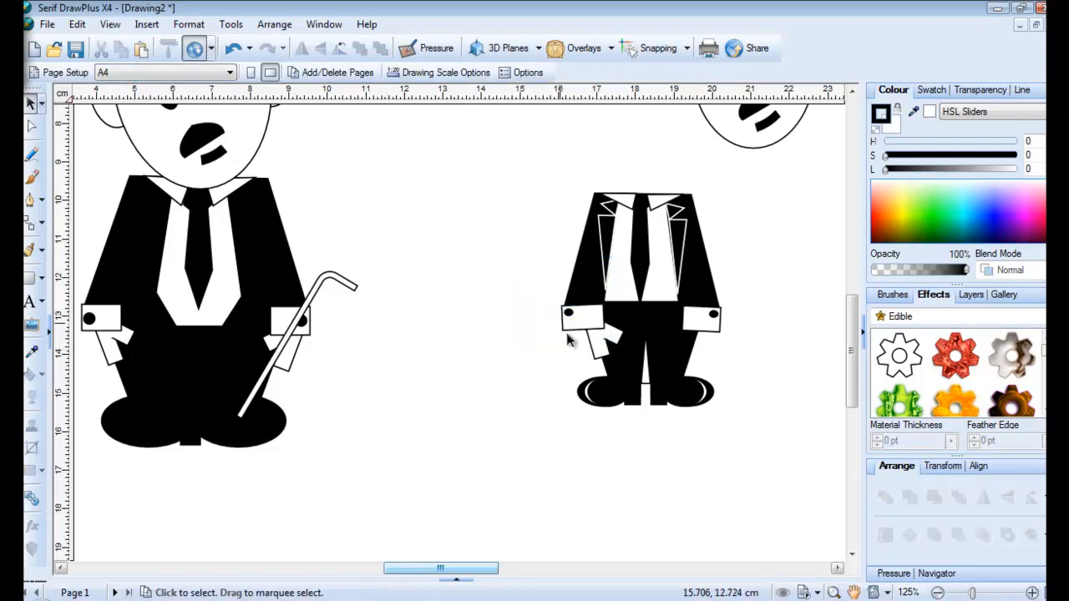
pyautogui.click(595, 351)
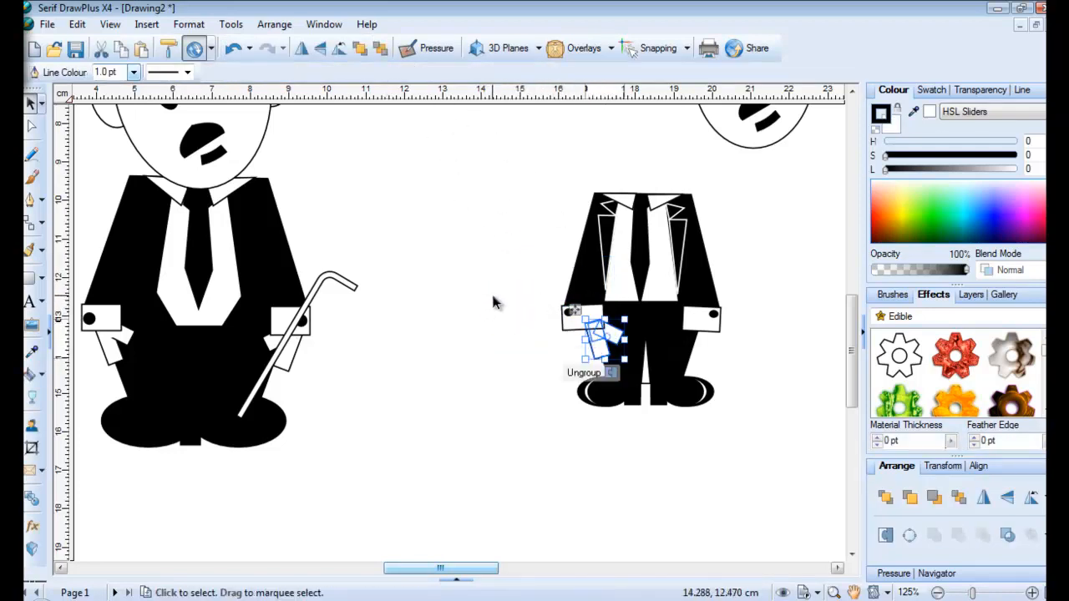
# Paste a horizontally mirrored copy of the hand onto the right cuff
pyautogui.hotkey('ctrl', 'x')
pyautogui.hotkey('ctrl', 'v')
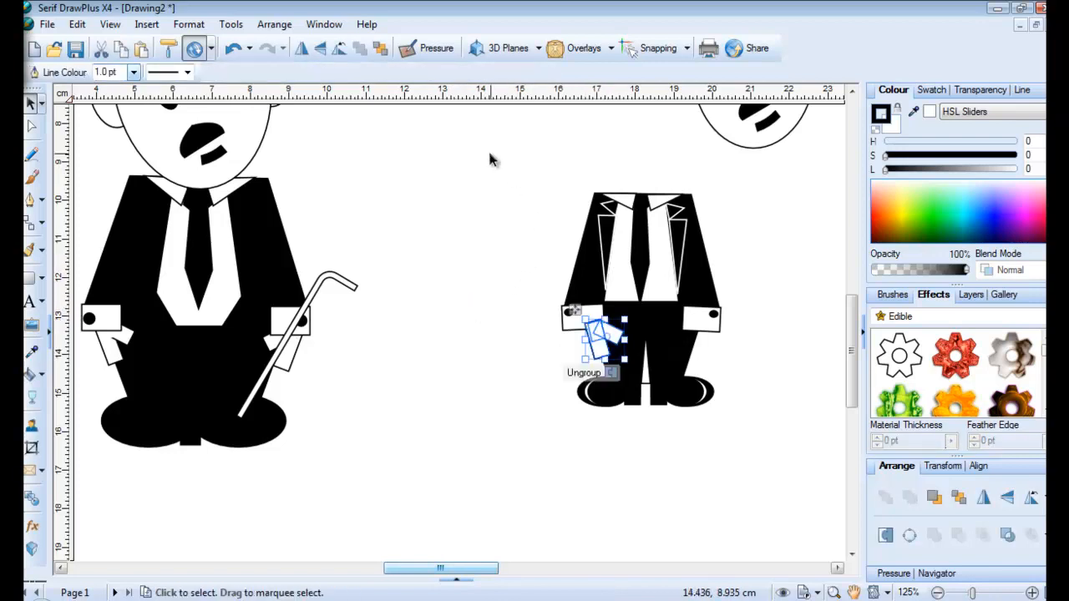
pyautogui.click(305, 51)
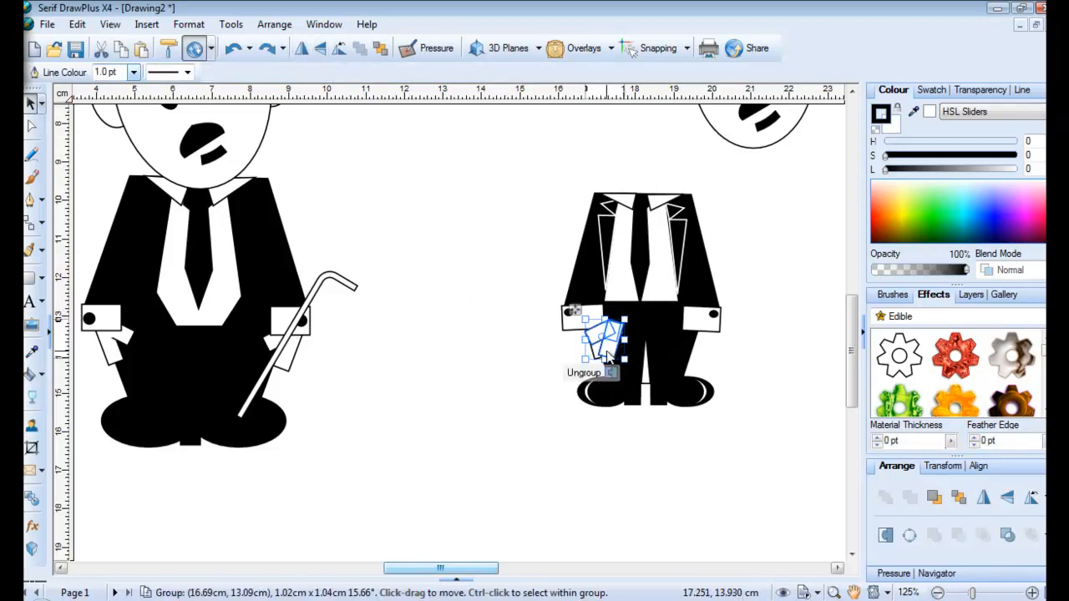
pyautogui.moveTo(606, 355); pyautogui.dragTo(691, 358)
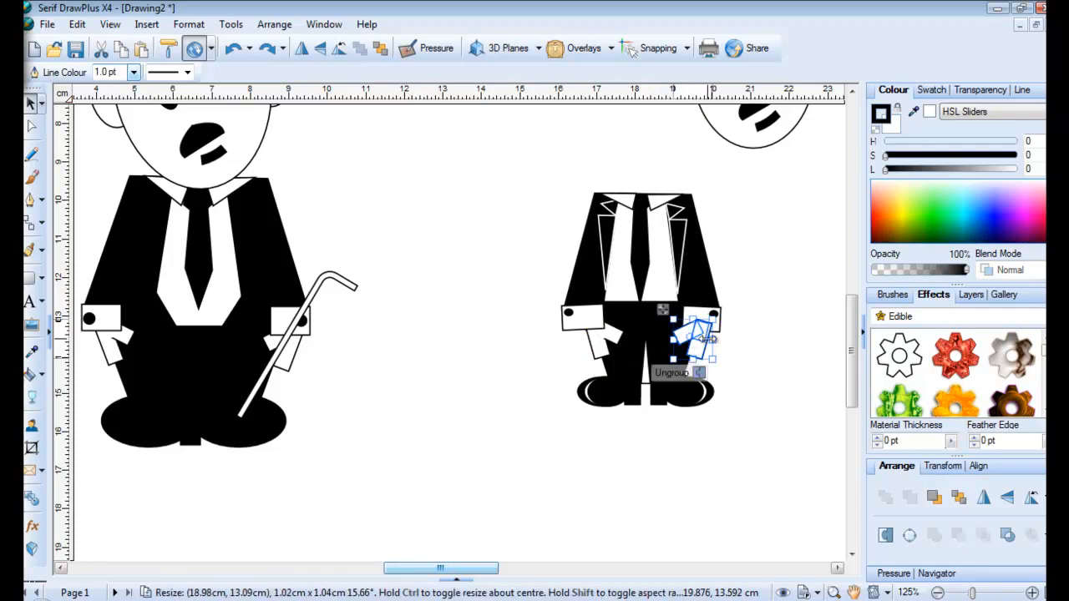
pyautogui.click(752, 324)
pyautogui.moveTo(751, 307); pyautogui.dragTo(680, 336)
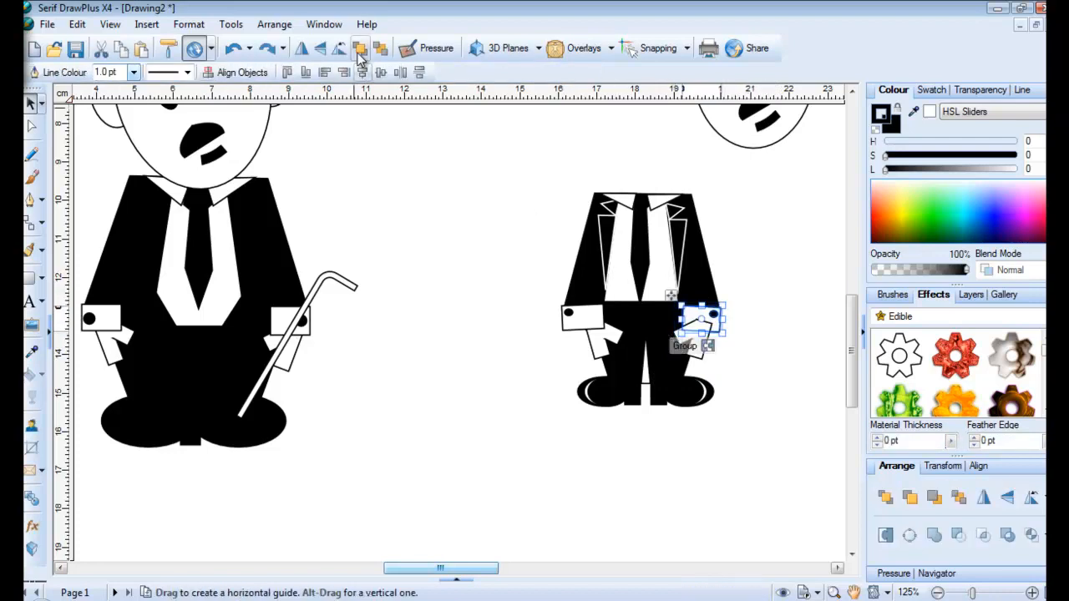
pyautogui.click(445, 228)
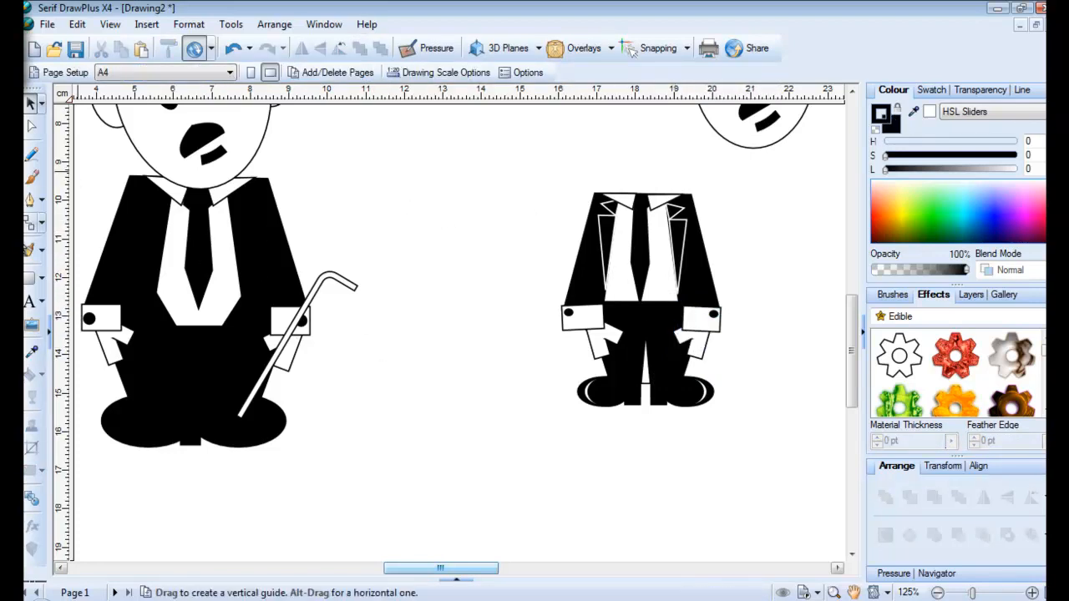
# Draw a tall Quick Corner shape for the cane with a black outline
pyautogui.click(41, 278)
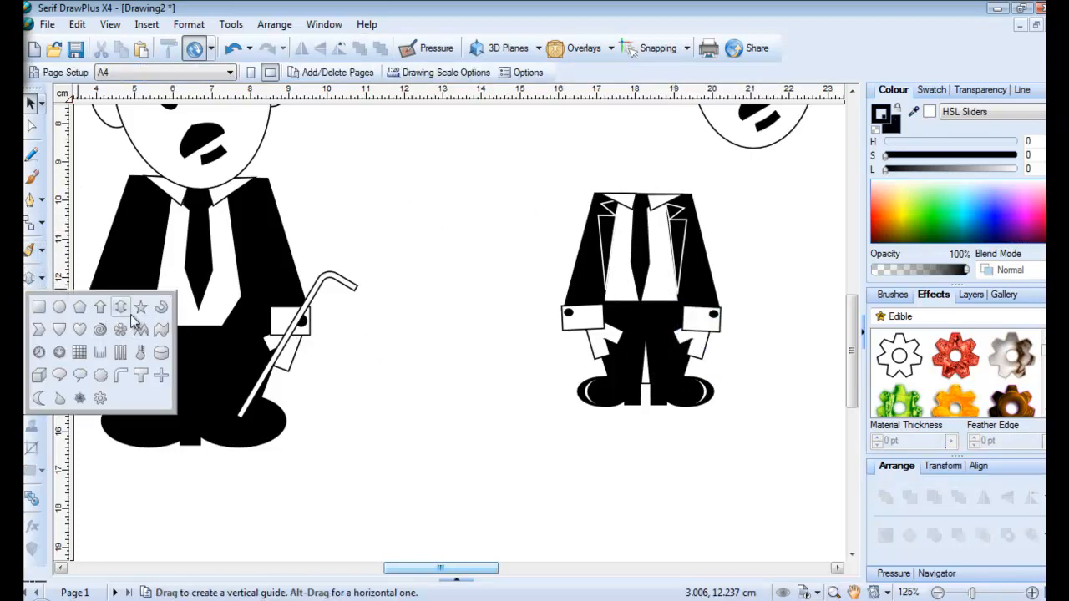
pyautogui.click(120, 375)
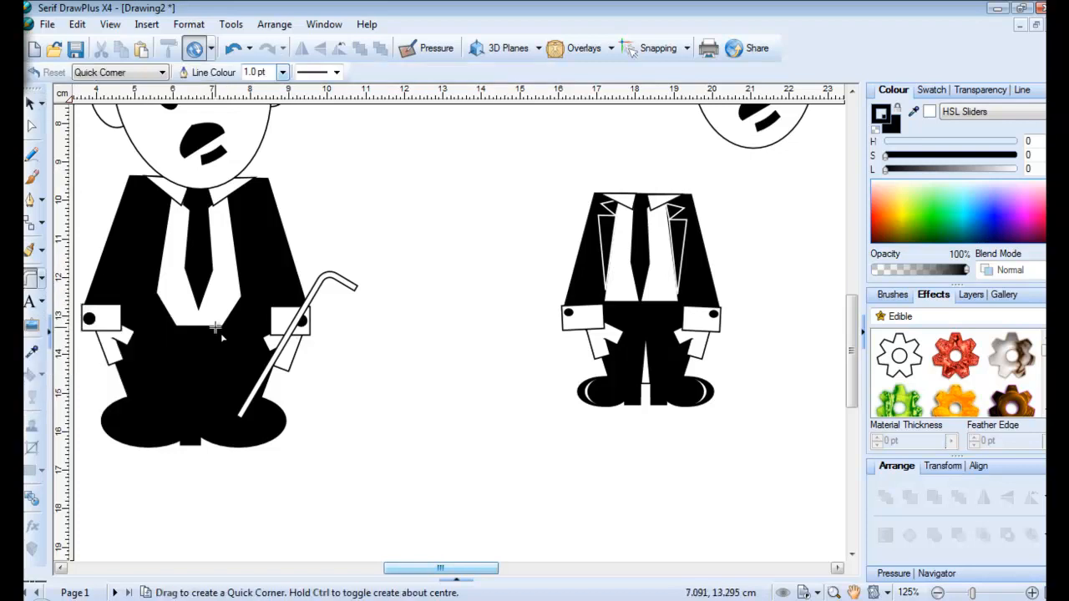
pyautogui.moveTo(426, 197); pyautogui.dragTo(360, 448)
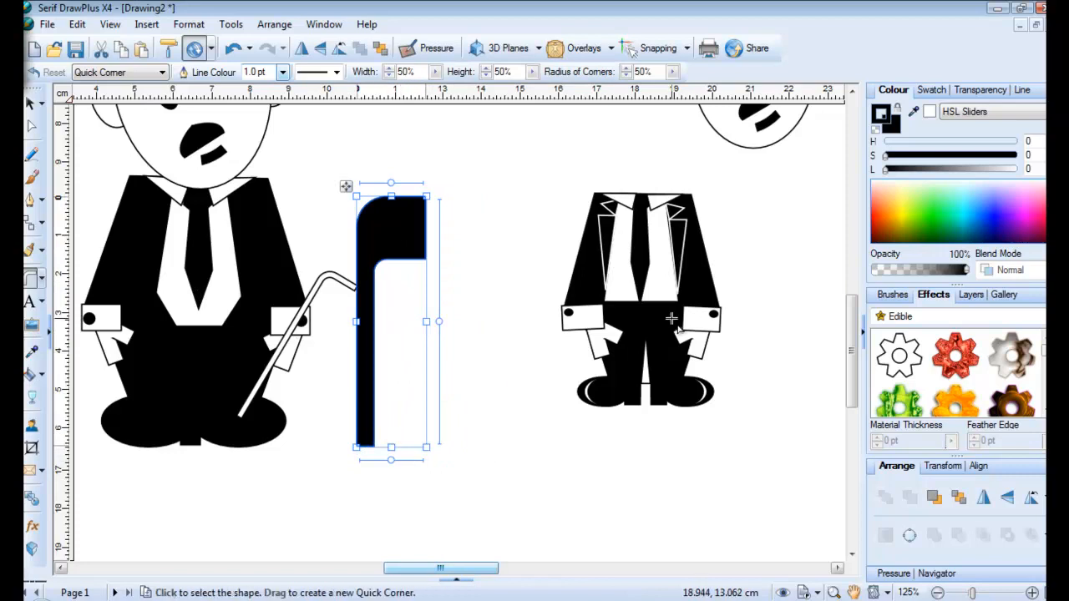
pyautogui.click(930, 110)
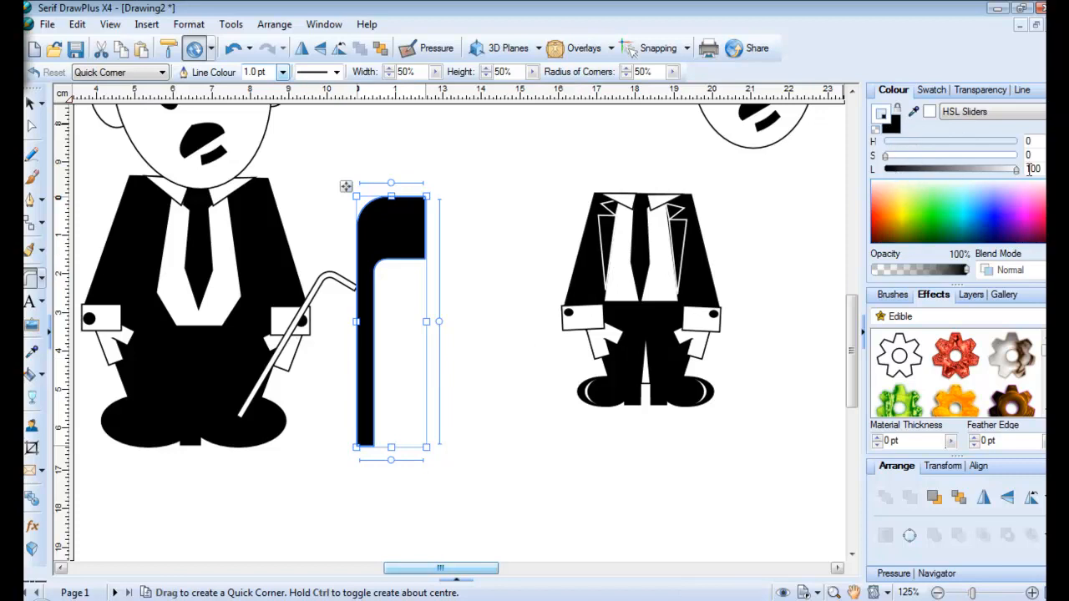
pyautogui.moveTo(1017, 169)
pyautogui.mouseDown()
pyautogui.moveTo(873, 170)
pyautogui.moveTo(1015, 170)
pyautogui.mouseUp()
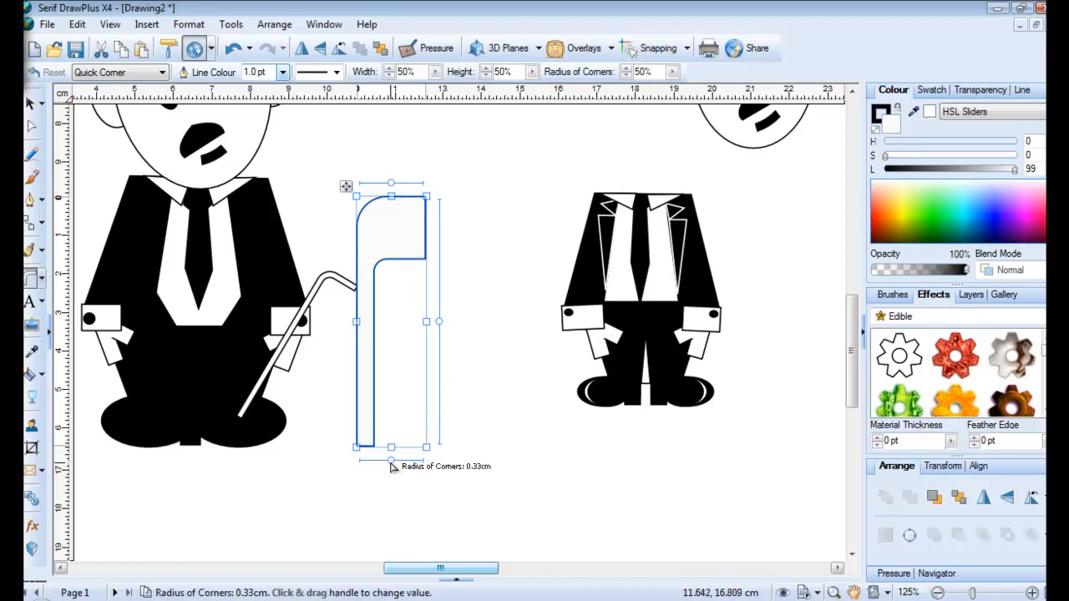
# Reduce the corner rounding to 0.22cm, narrow the stem to 0.18cm and shorten the top arm
pyautogui.moveTo(389, 464); pyautogui.dragTo(370, 460)
pyautogui.moveTo(399, 188); pyautogui.dragTo(377, 187)
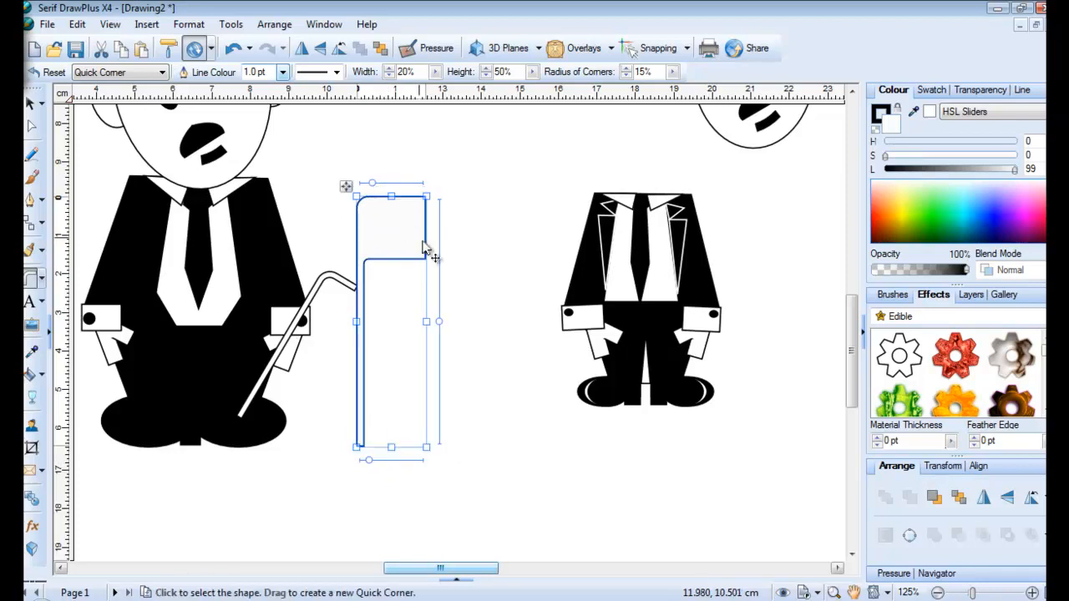
pyautogui.moveTo(433, 327); pyautogui.dragTo(440, 217)
pyautogui.click(462, 178)
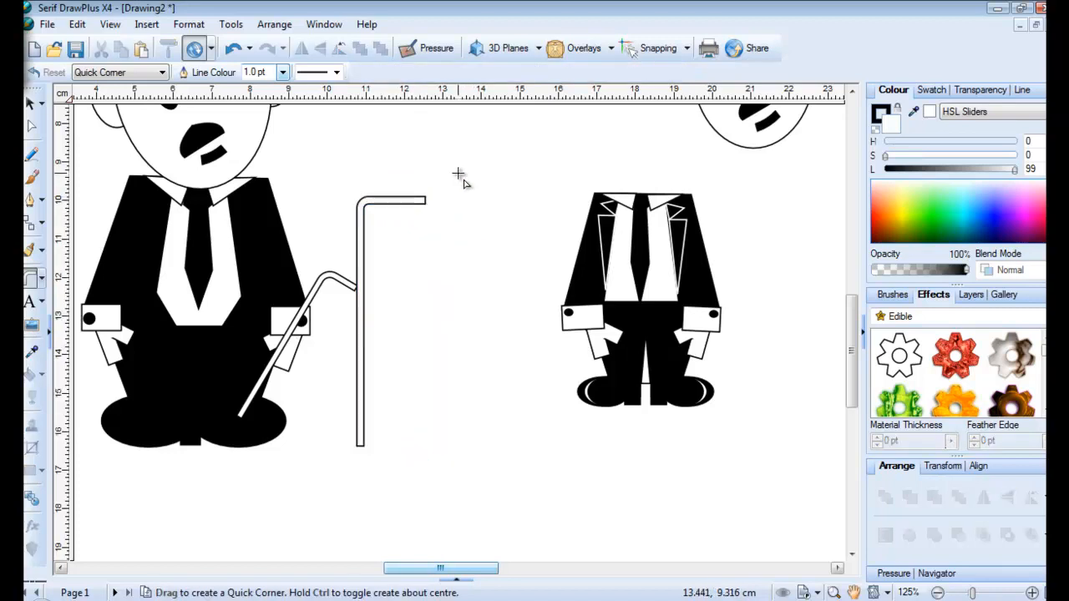
# Shrink the hook to about 0.97 × 3.18 cm and zoom out to 75%
pyautogui.click(31, 103)
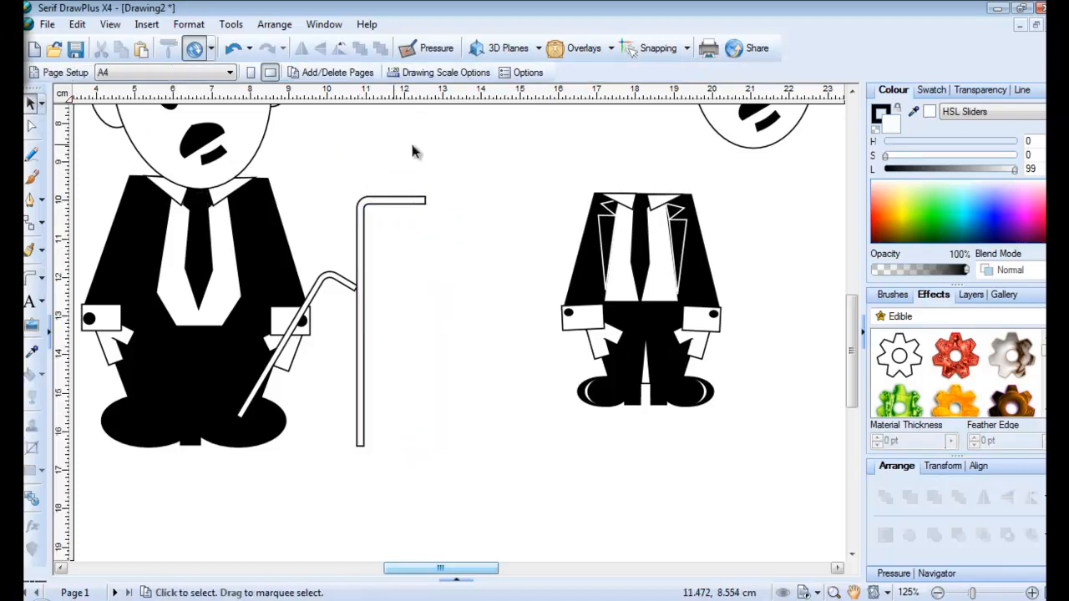
pyautogui.moveTo(460, 167); pyautogui.dragTo(321, 505)
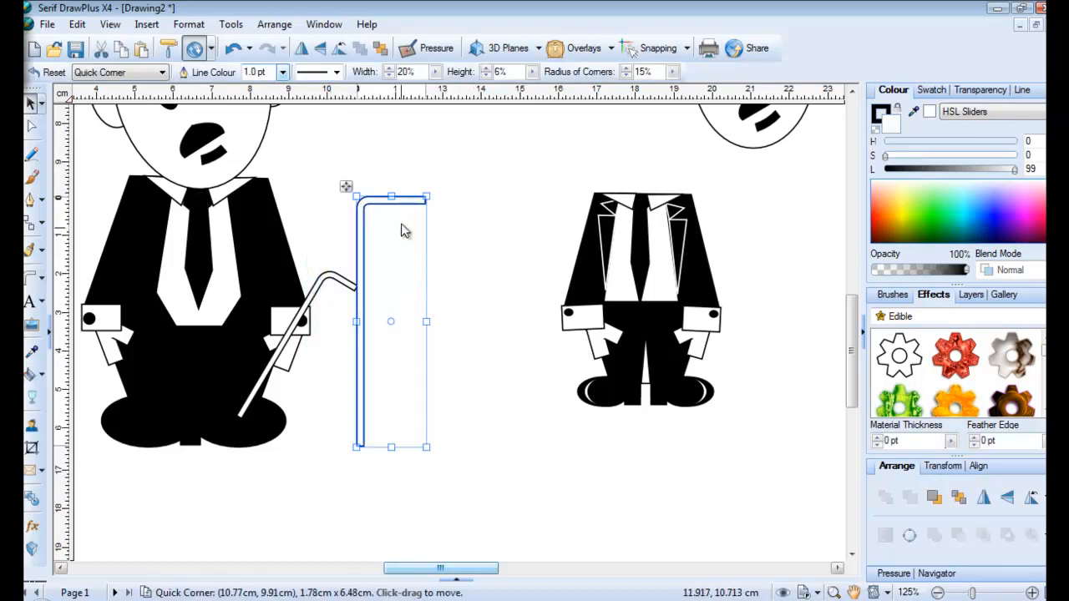
pyautogui.moveTo(425, 197); pyautogui.dragTo(397, 319)
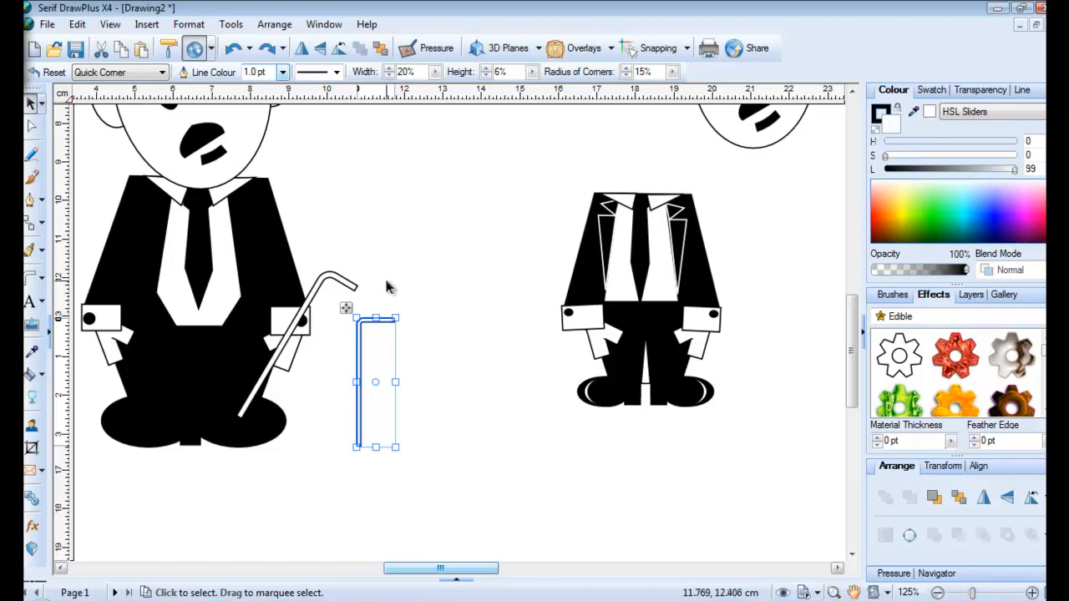
pyautogui.click(938, 592)
pyautogui.click(937, 593)
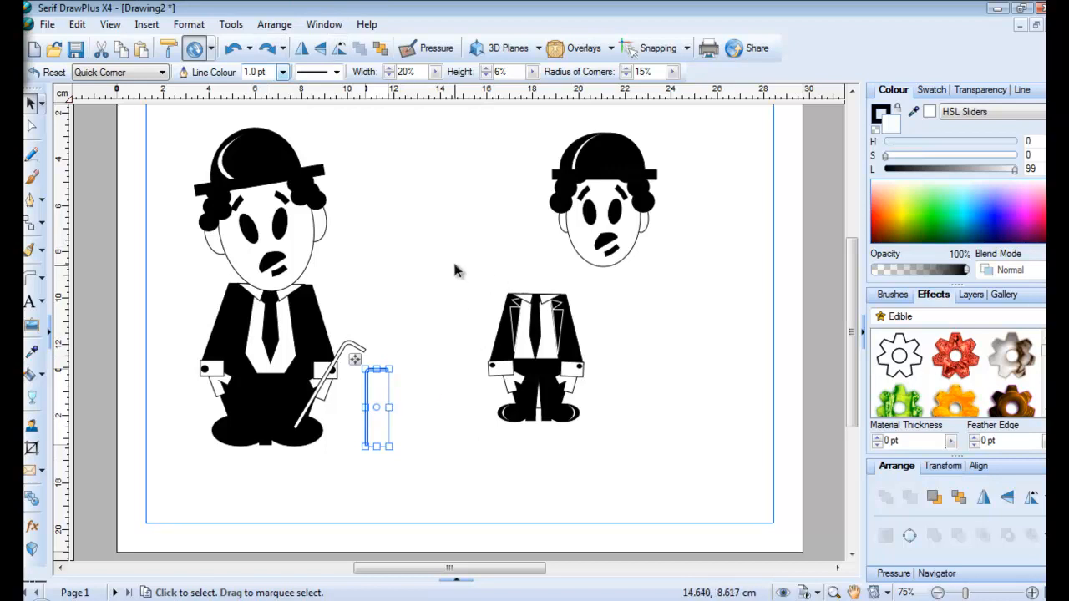
# Group the small head, tilt it about 18.58° clockwise and set it on the right body
pyautogui.moveTo(456, 266)
pyautogui.mouseDown()
pyautogui.moveTo(492, 393)
pyautogui.moveTo(445, 268)
pyautogui.mouseUp()
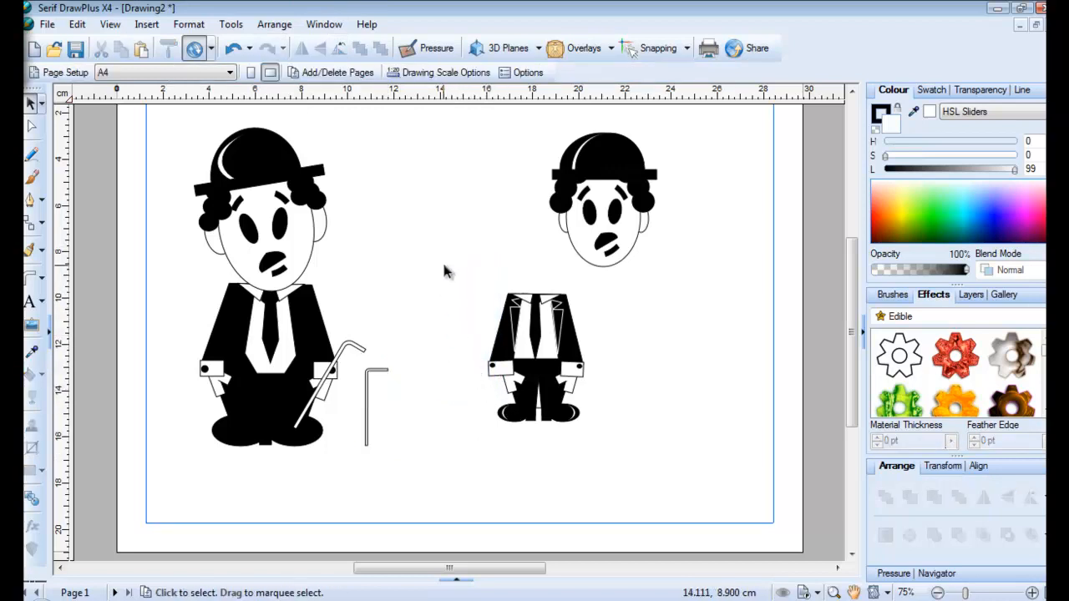
pyautogui.moveTo(520, 116); pyautogui.dragTo(720, 297)
pyautogui.click(645, 286)
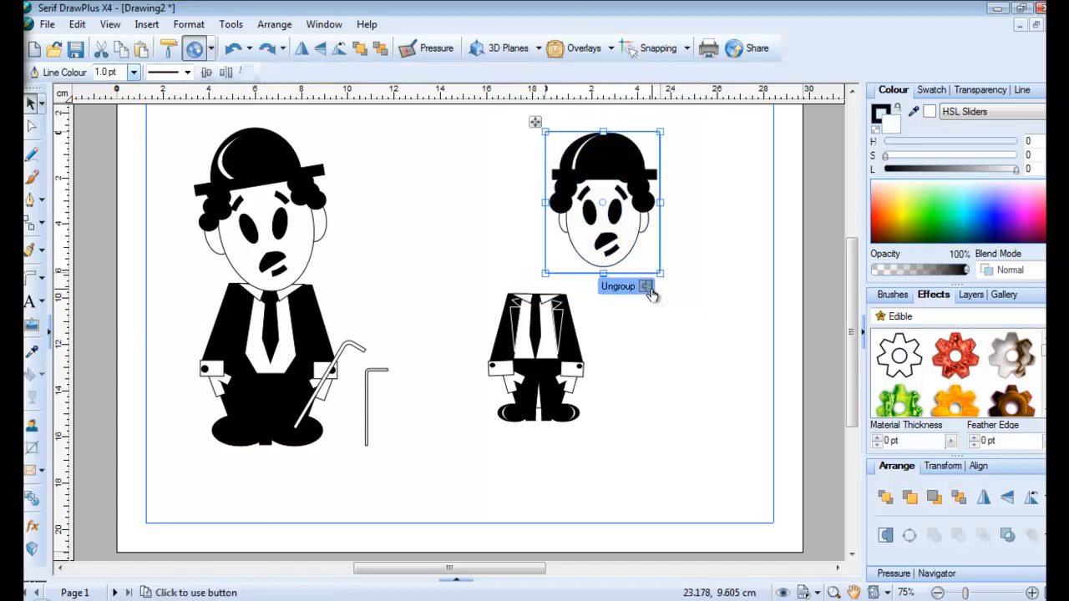
pyautogui.moveTo(666, 119); pyautogui.dragTo(689, 143)
pyautogui.moveTo(611, 178); pyautogui.dragTo(518, 193)
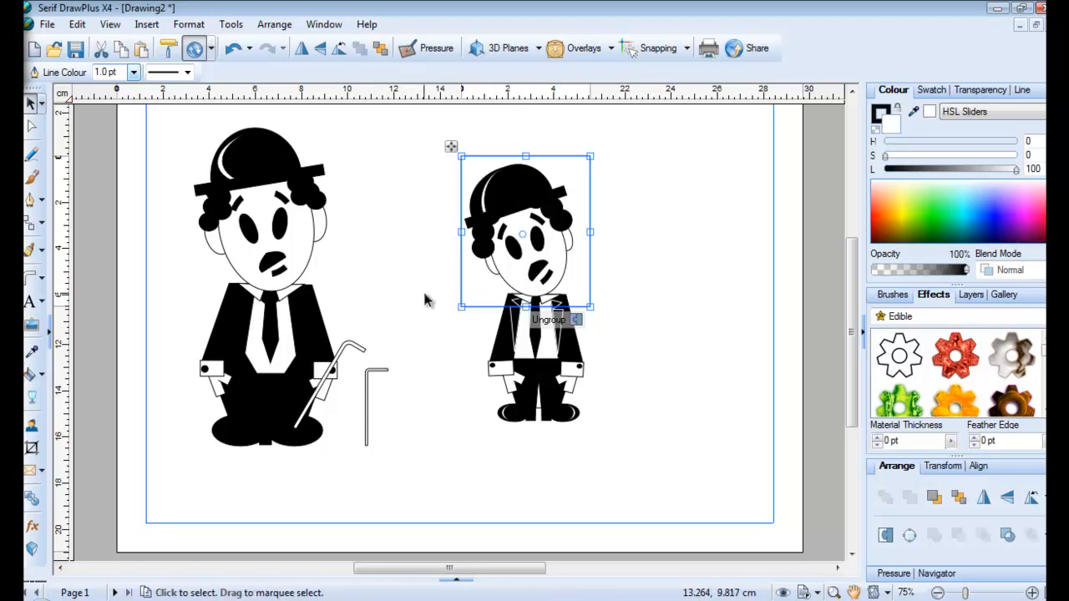
pyautogui.click(406, 375)
# Rotate the hook to about 331°, place it at the right figure's hand and lengthen it
pyautogui.moveTo(406, 355); pyautogui.dragTo(356, 512)
pyautogui.moveTo(401, 368); pyautogui.dragTo(585, 342)
pyautogui.moveTo(554, 433); pyautogui.dragTo(553, 425)
pyautogui.click(633, 374)
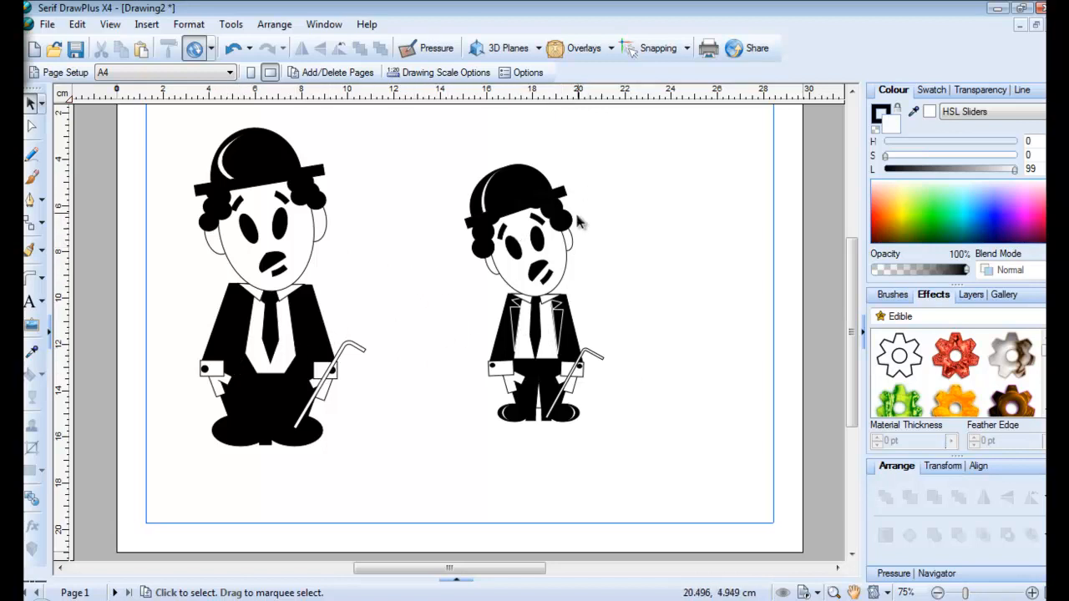
pyautogui.moveTo(134, 124); pyautogui.dragTo(423, 489)
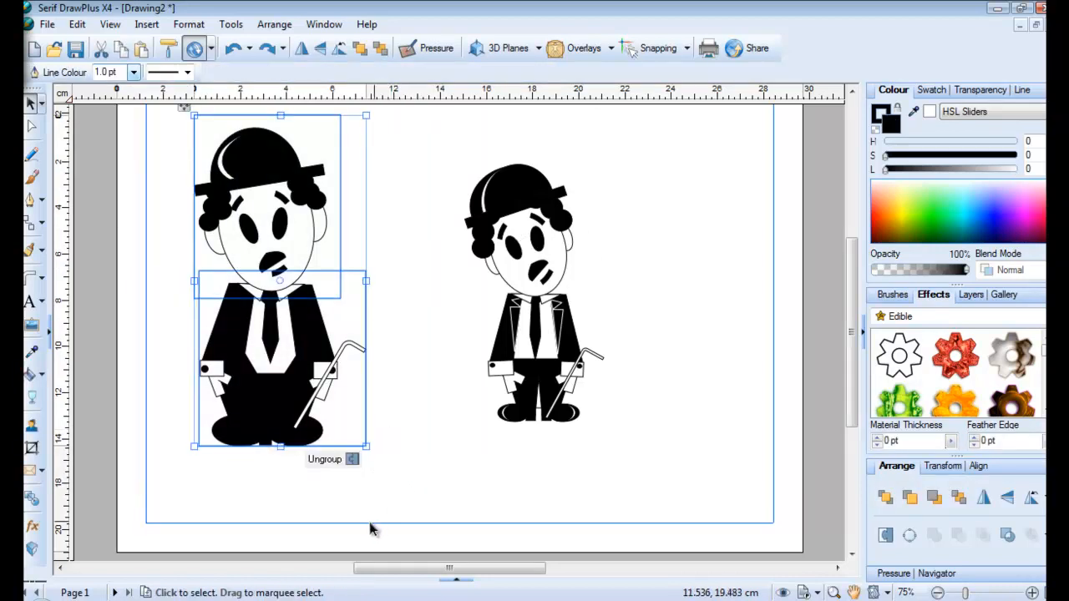
# Group the right figure, enlarge it, tilt it to about 348.83° and nudge it right
pyautogui.click(351, 466)
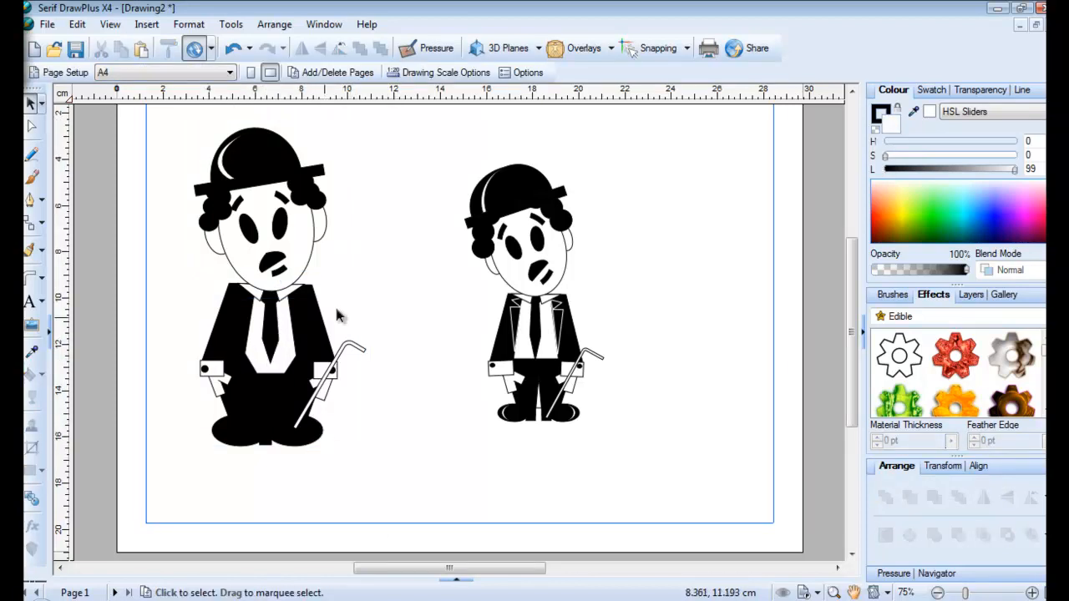
pyautogui.moveTo(402, 134); pyautogui.dragTo(700, 506)
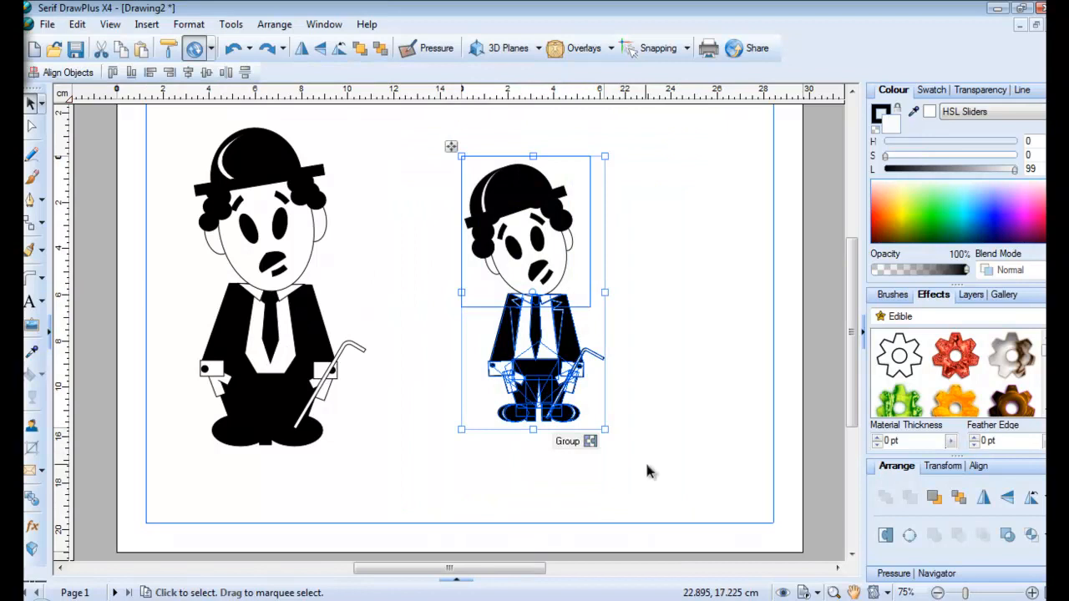
pyautogui.click(595, 443)
pyautogui.moveTo(604, 156); pyautogui.dragTo(713, 112)
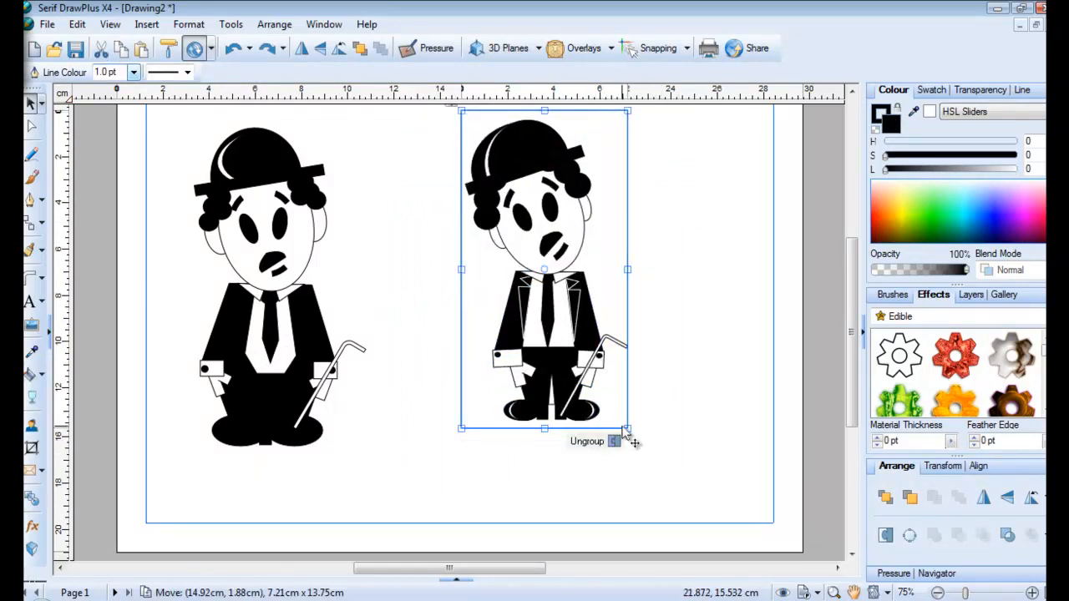
pyautogui.moveTo(634, 427)
pyautogui.mouseDown()
pyautogui.moveTo(657, 441)
pyautogui.moveTo(681, 419)
pyautogui.mouseUp()
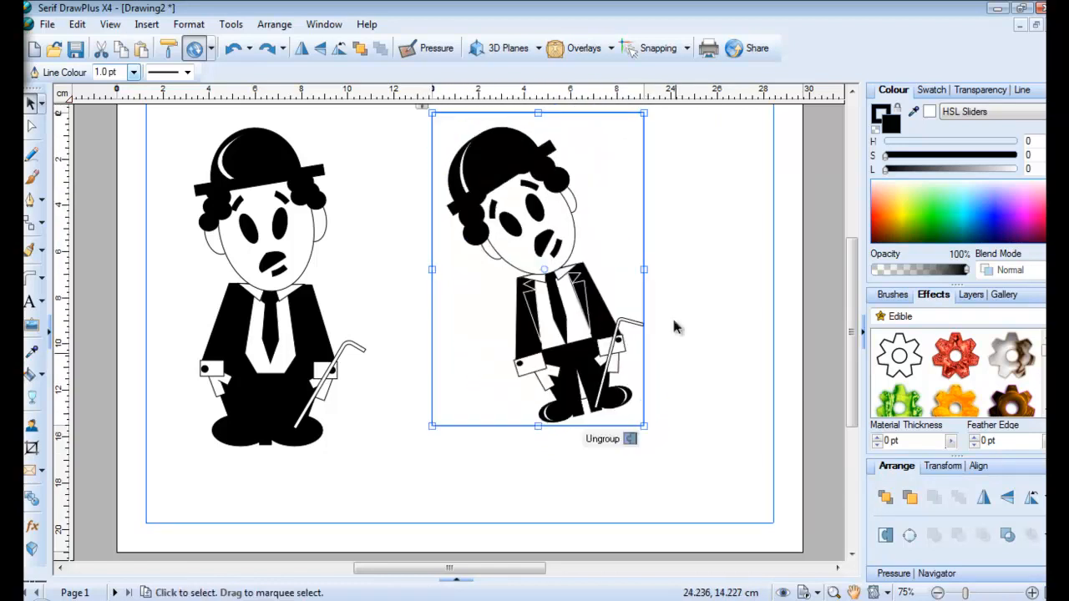
pyautogui.moveTo(653, 107); pyautogui.dragTo(675, 186)
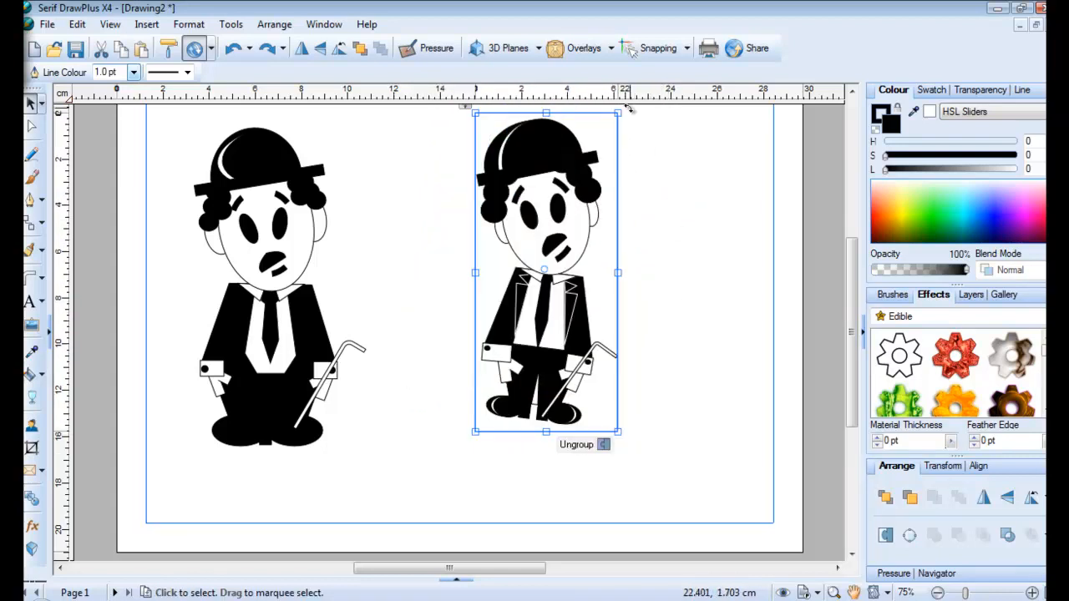
pyautogui.moveTo(629, 109); pyautogui.dragTo(635, 125)
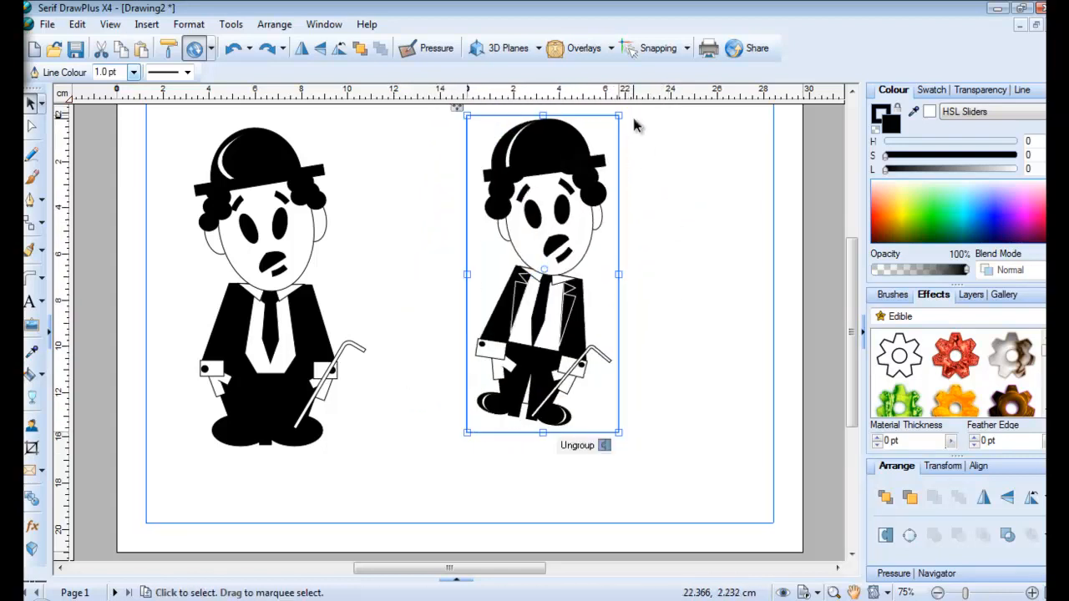
pyautogui.moveTo(574, 244); pyautogui.dragTo(599, 248)
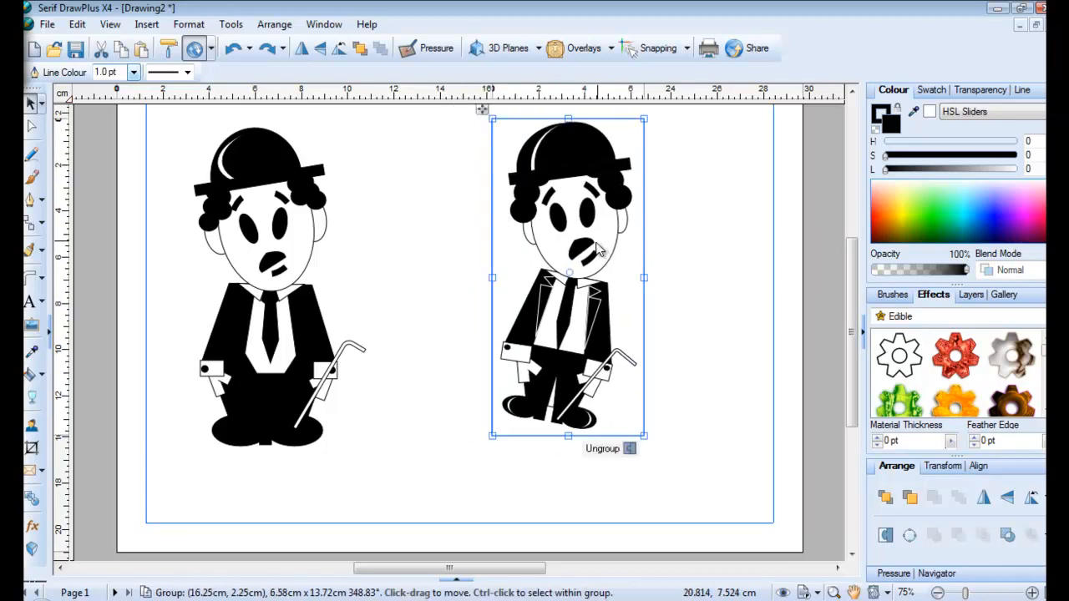
pyautogui.click(694, 443)
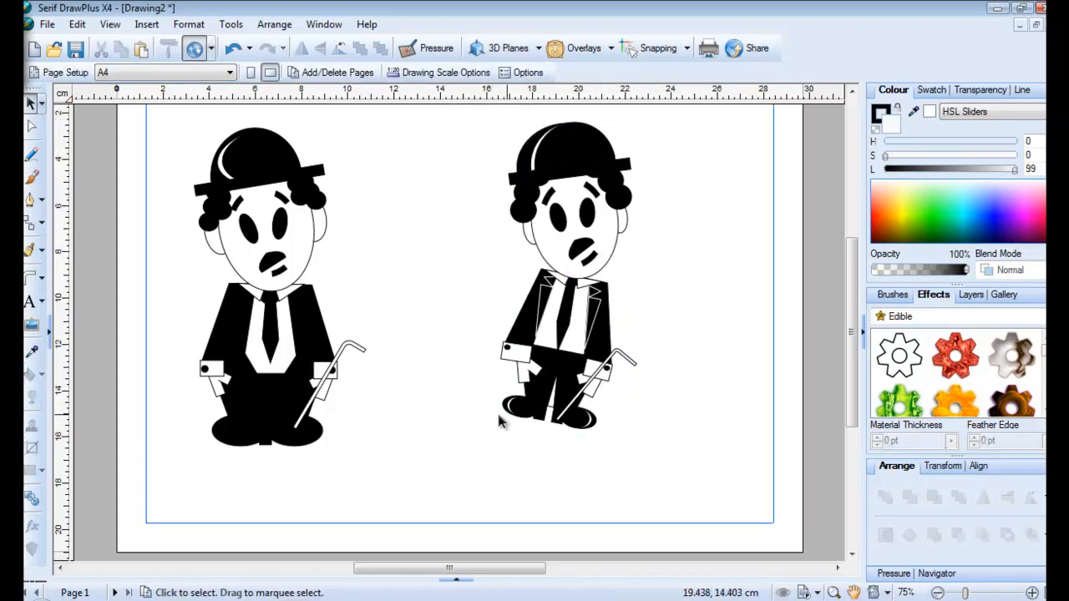
# Draw a flat Quick Ellipse below the figures
pyautogui.click(40, 281)
pyautogui.click(58, 306)
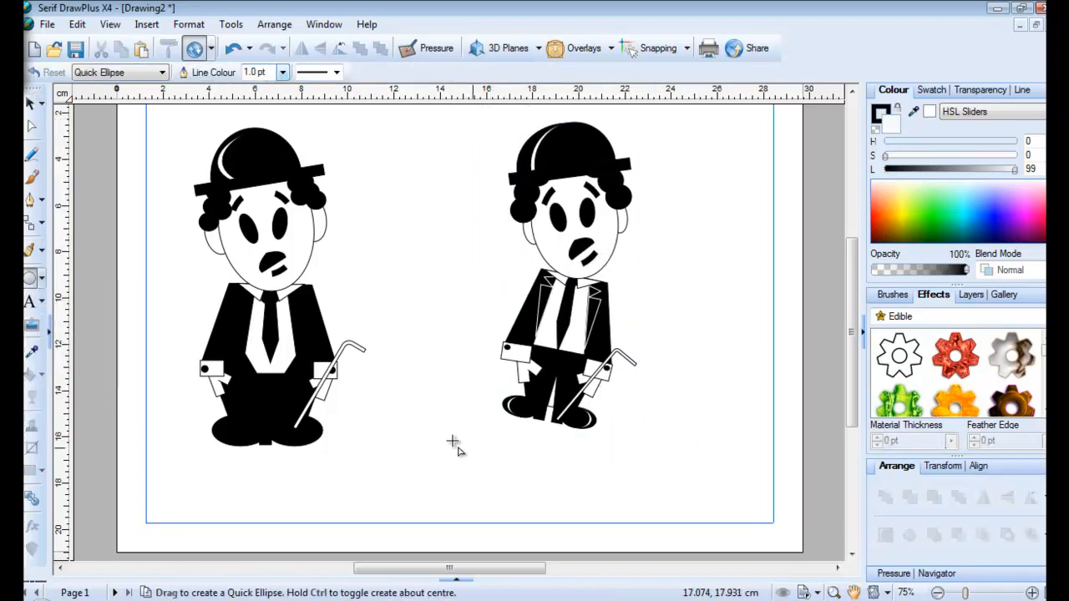
pyautogui.moveTo(399, 428); pyautogui.dragTo(536, 454)
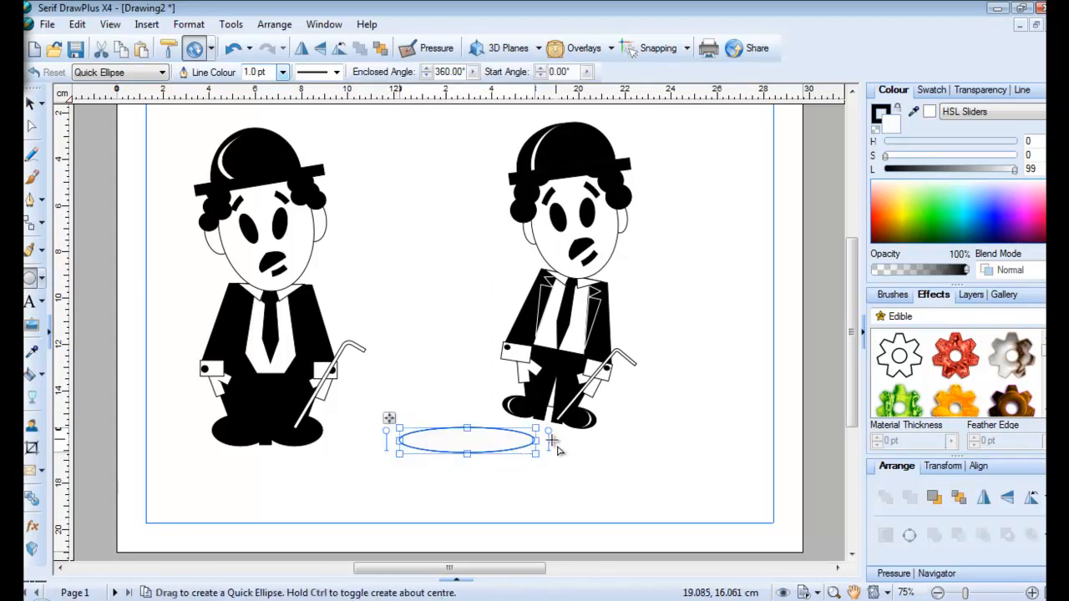
pyautogui.moveTo(396, 425)
pyautogui.mouseDown()
pyautogui.moveTo(434, 410)
pyautogui.moveTo(399, 427)
pyautogui.moveTo(399, 414)
pyautogui.mouseUp()
pyautogui.click(391, 437)
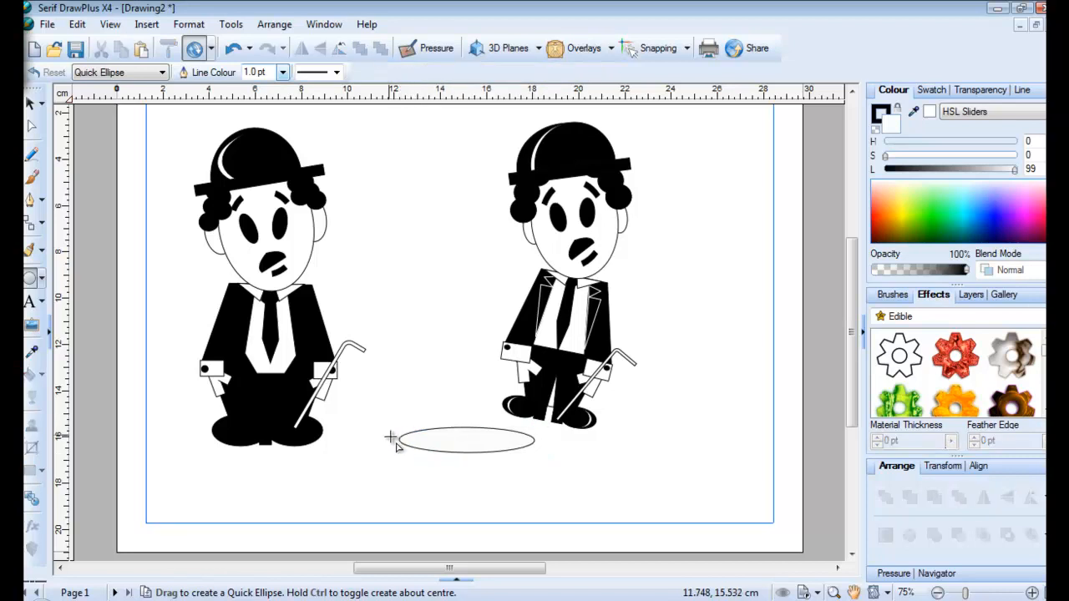
pyautogui.click(403, 441)
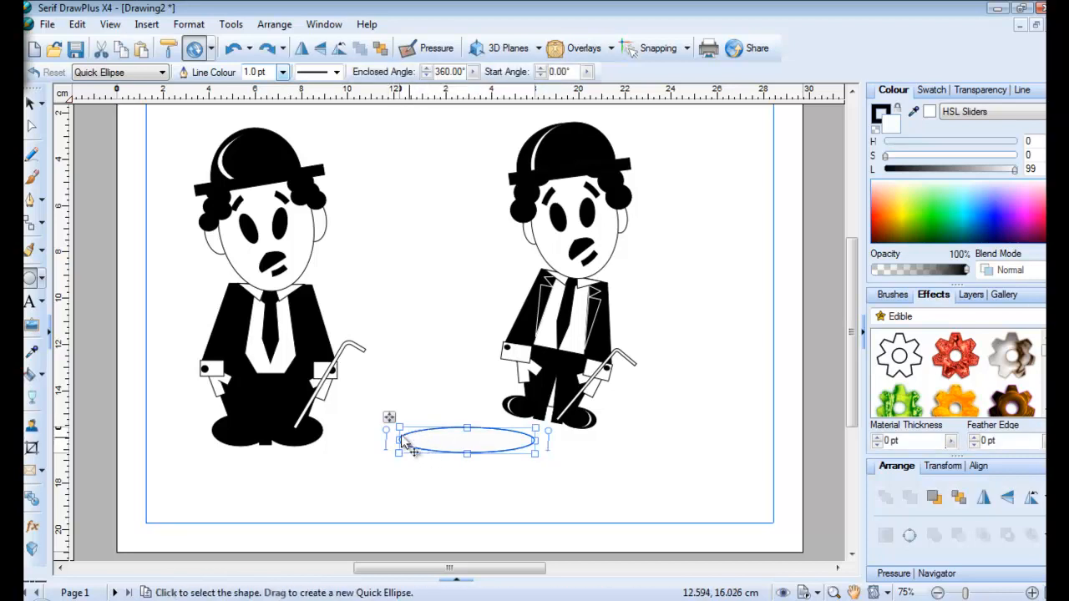
# Move the ellipse under the right figure's feet, send it to back and narrow it to 5.26 × 1.09 cm
pyautogui.click(30, 104)
pyautogui.moveTo(390, 417); pyautogui.dragTo(454, 401)
pyautogui.click(380, 48)
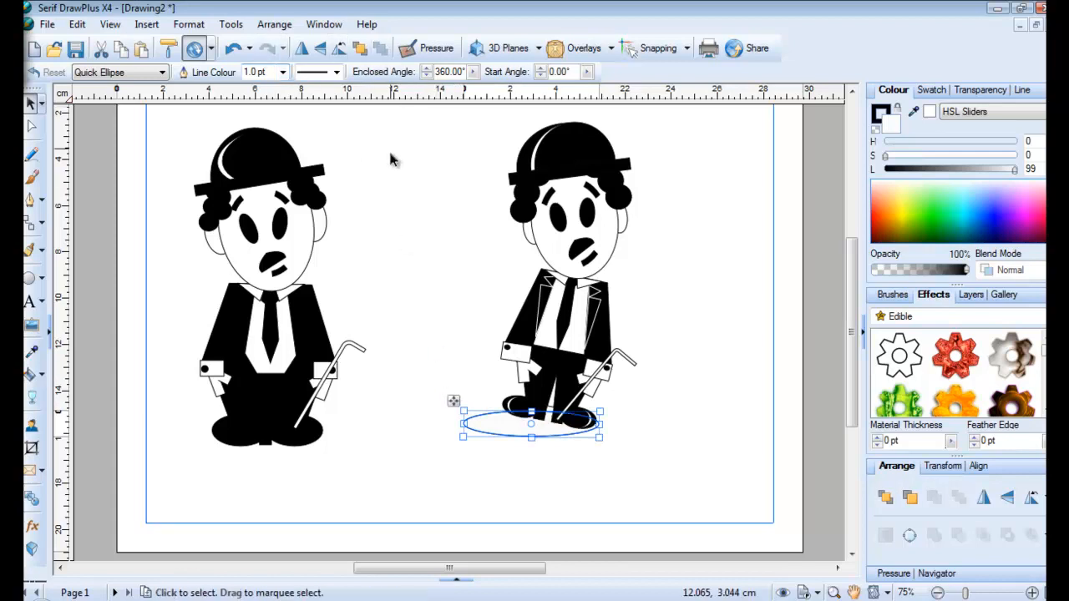
pyautogui.click(373, 269)
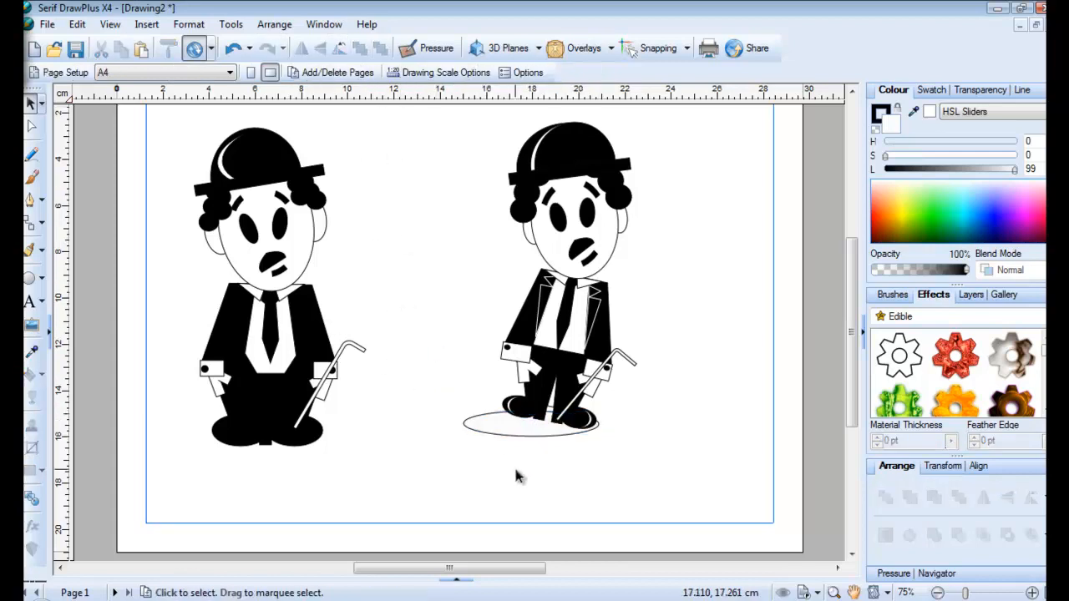
pyautogui.click(513, 435)
pyautogui.moveTo(465, 424); pyautogui.dragTo(477, 424)
pyautogui.click(443, 407)
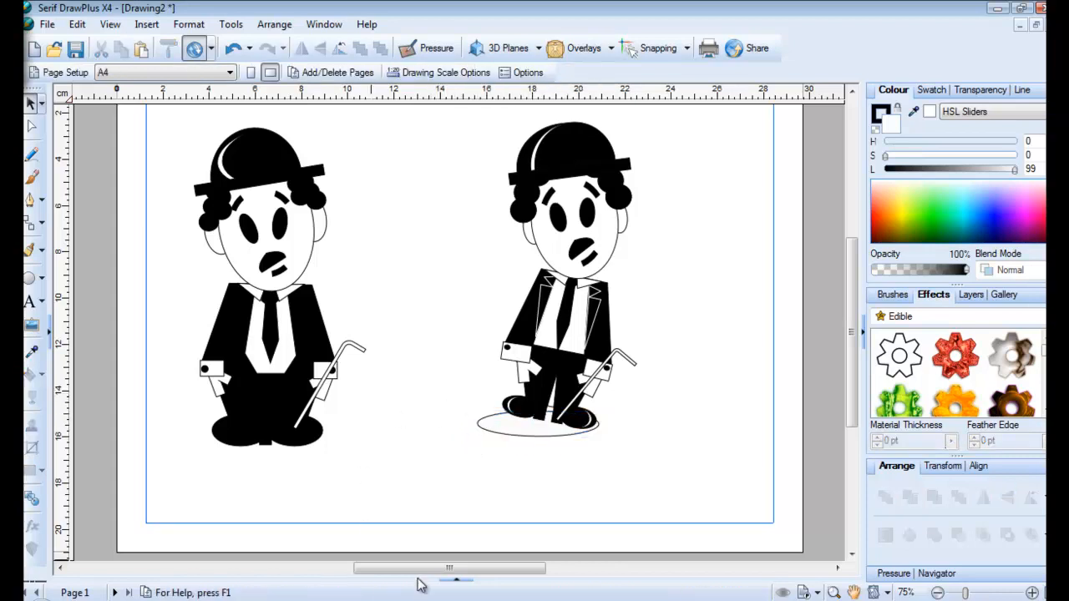